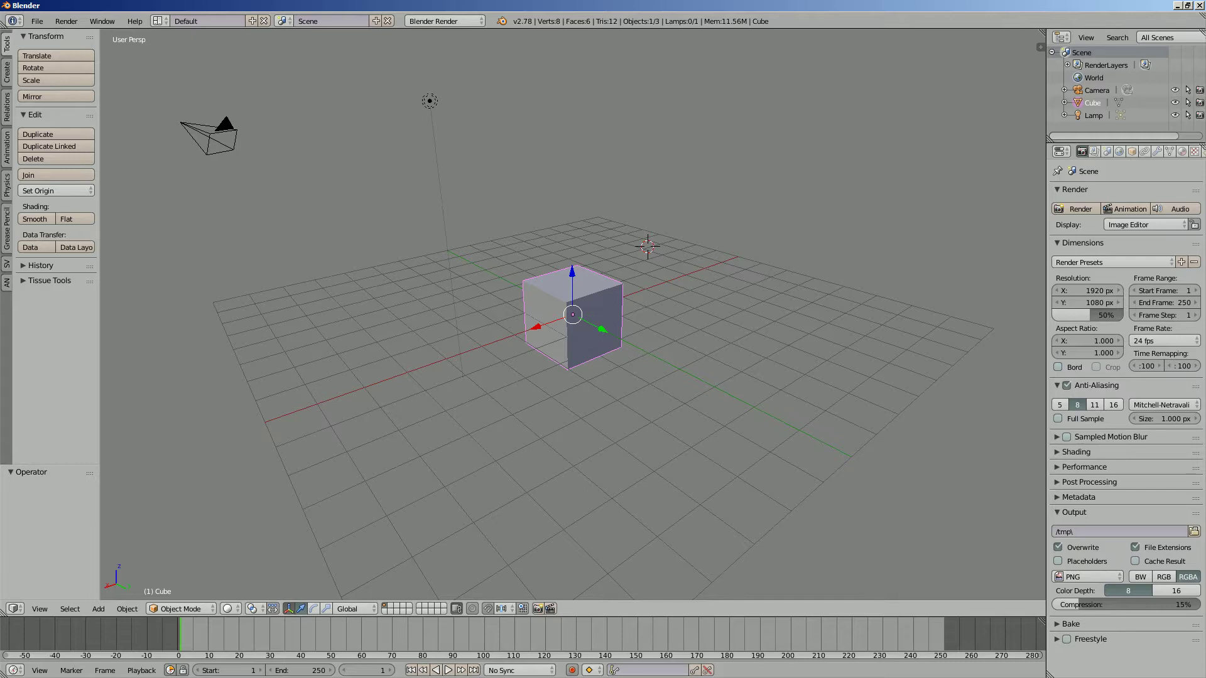
# - Delete the default camera, lamp and cube from the scene
pyautogui.press('a')
pyautogui.press('a')
pyautogui.press('x')
pyautogui.press('Return')
# - Switch to the Compositing layout and merge the image area into the 3D view
pyautogui.click(157, 21)
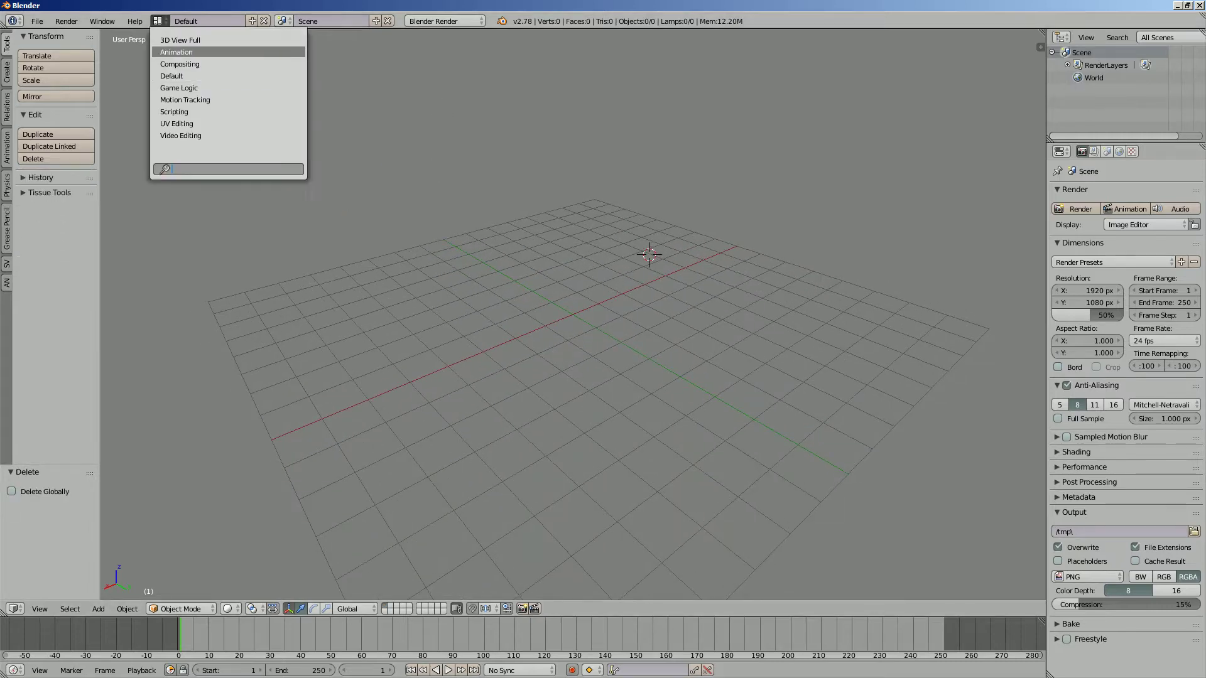
pyautogui.click(189, 52)
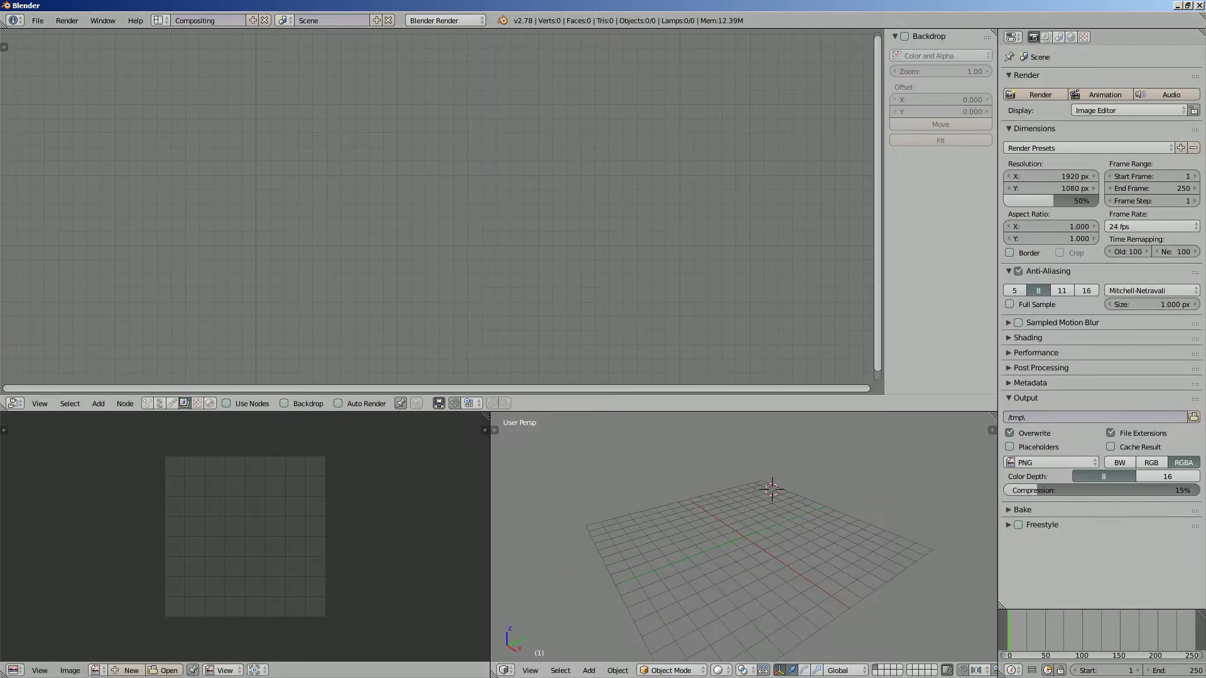
pyautogui.moveTo(492, 415); pyautogui.dragTo(251, 534)
# - Create a new Sverchok node tree and add a Rounded Box node
pyautogui.scroll(-3, 251, 534)
pyautogui.click(160, 403)
pyautogui.click(276, 403)
pyautogui.press('space')
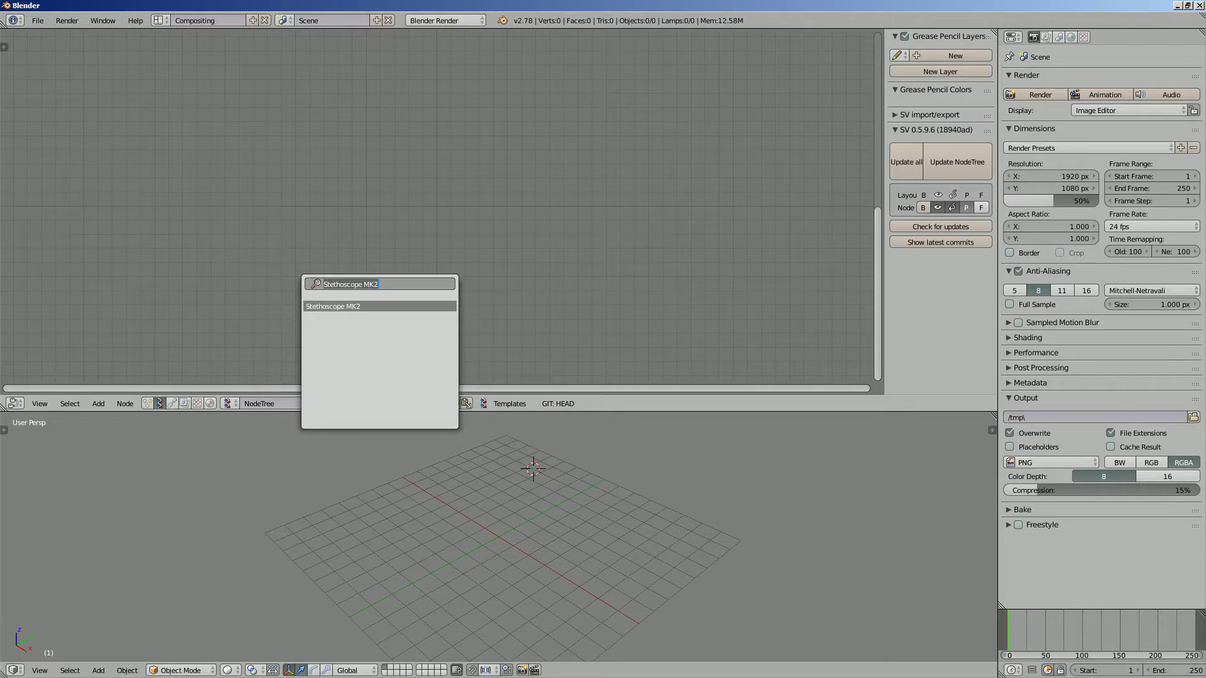
pyautogui.write('round')
pyautogui.press('Return')
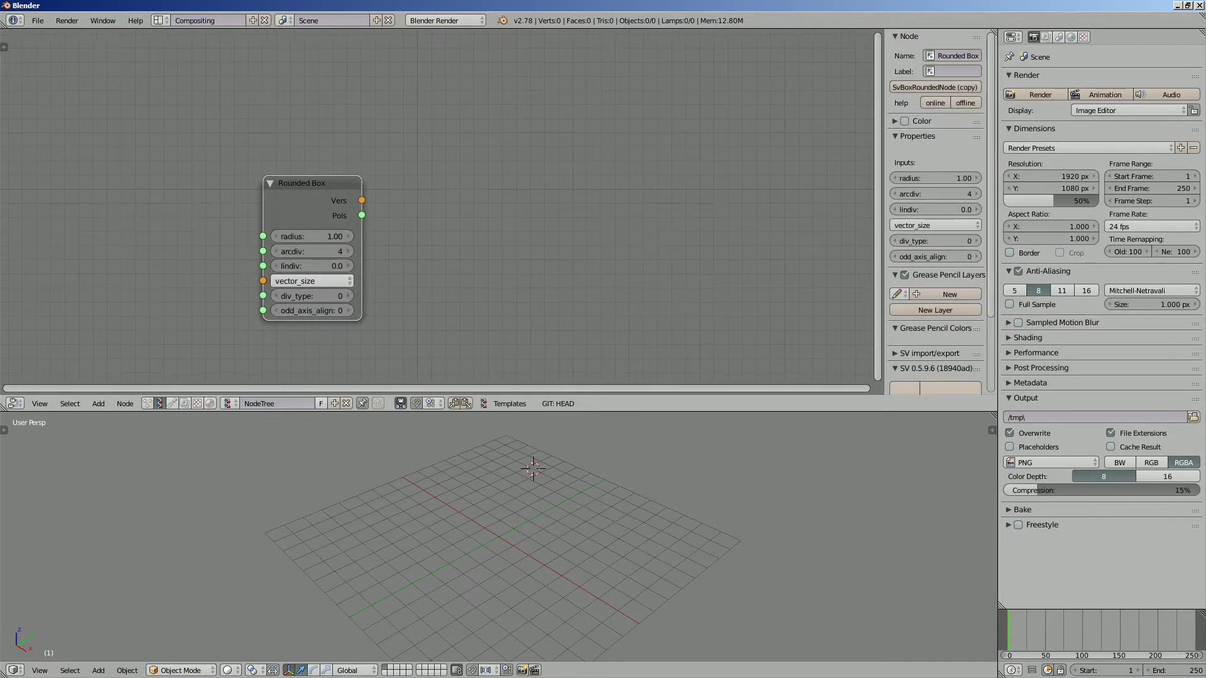
# - Add a MultiExtrude Alt node to the tree
pyautogui.press('space')
pyautogui.write('extr')
pyautogui.press('Down')
pyautogui.press('Down')
pyautogui.press('Down')
pyautogui.press('Return')
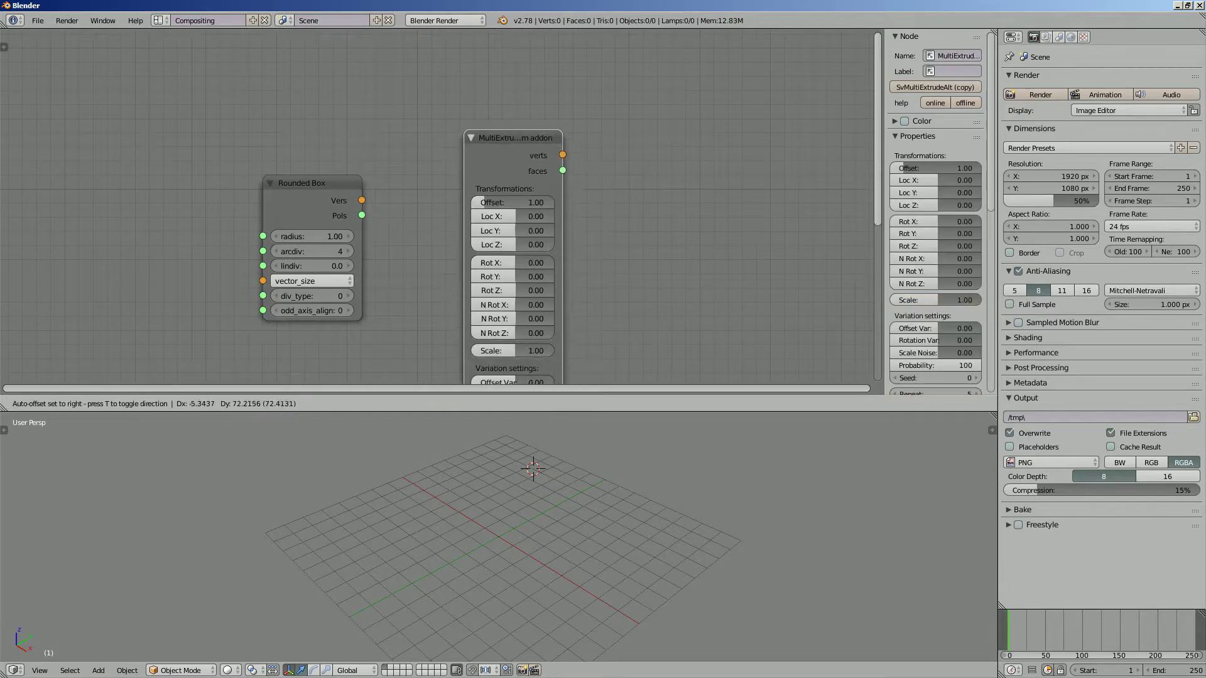
pyautogui.press('Return')
pyautogui.scroll(-2, 439, 207)
# - Arrange the nodes and link Rounded Box Vers and Pols into MultiExtrude's verts and faces
pyautogui.click(317, 169)
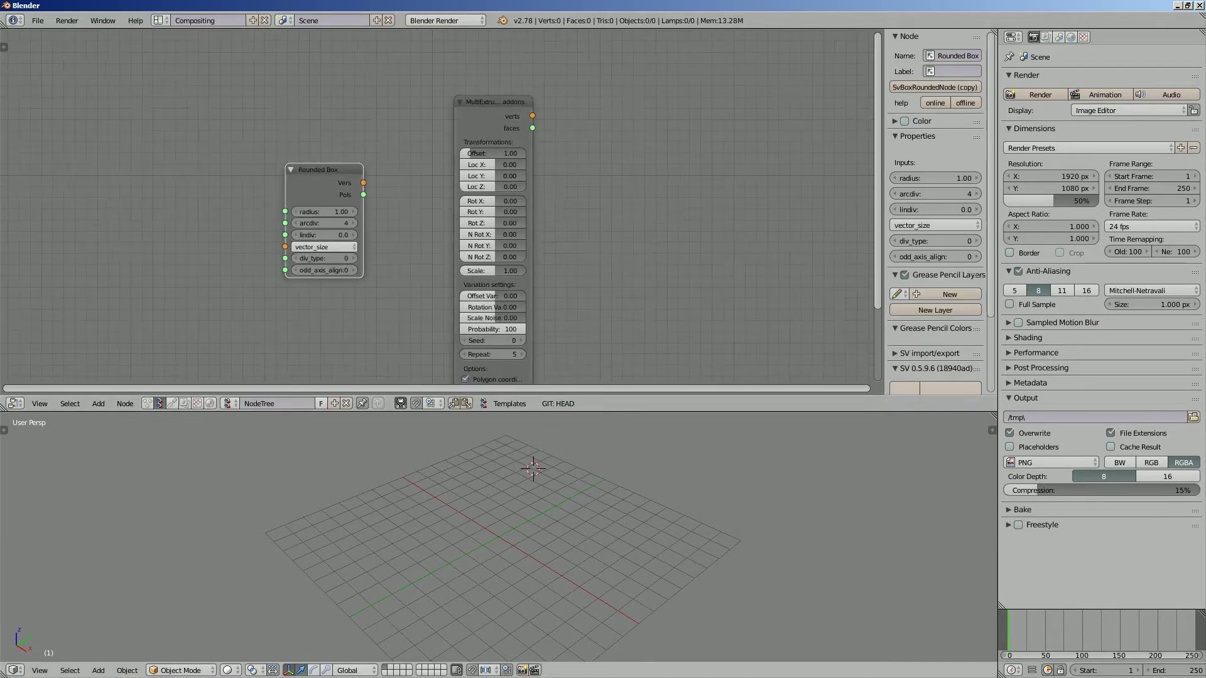
pyautogui.moveTo(628, 412); pyautogui.dragTo(628, 449)
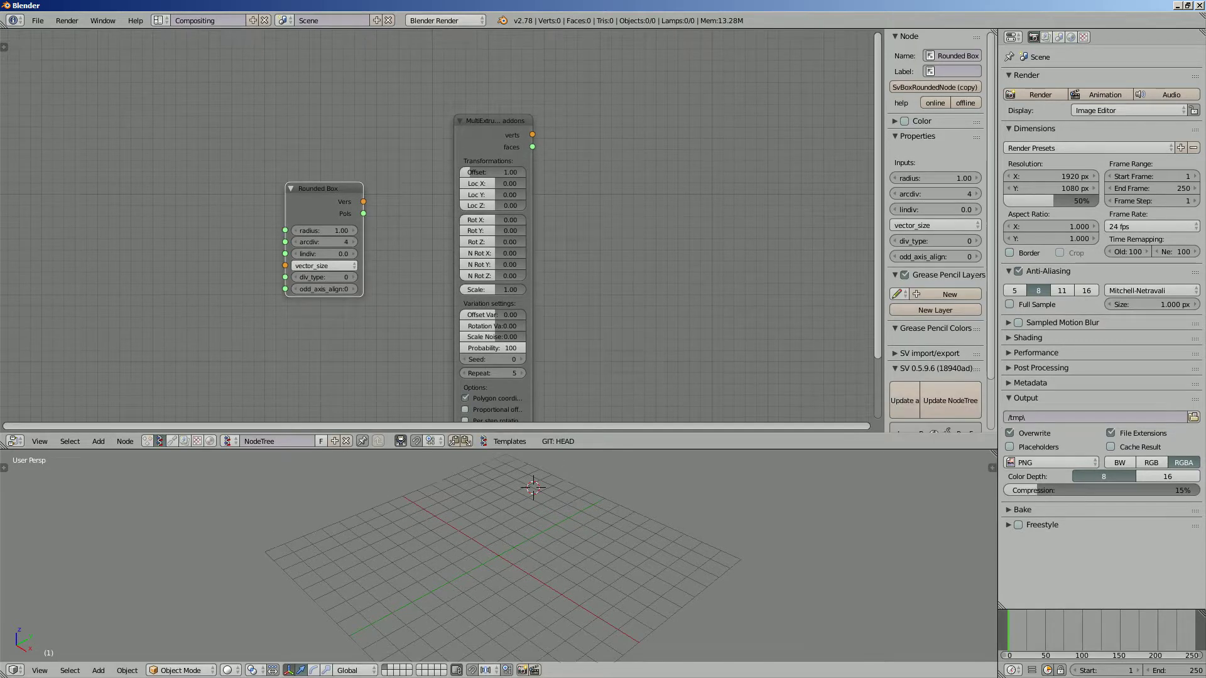
pyautogui.click(802, 540)
pyautogui.scroll(1, 440, 239)
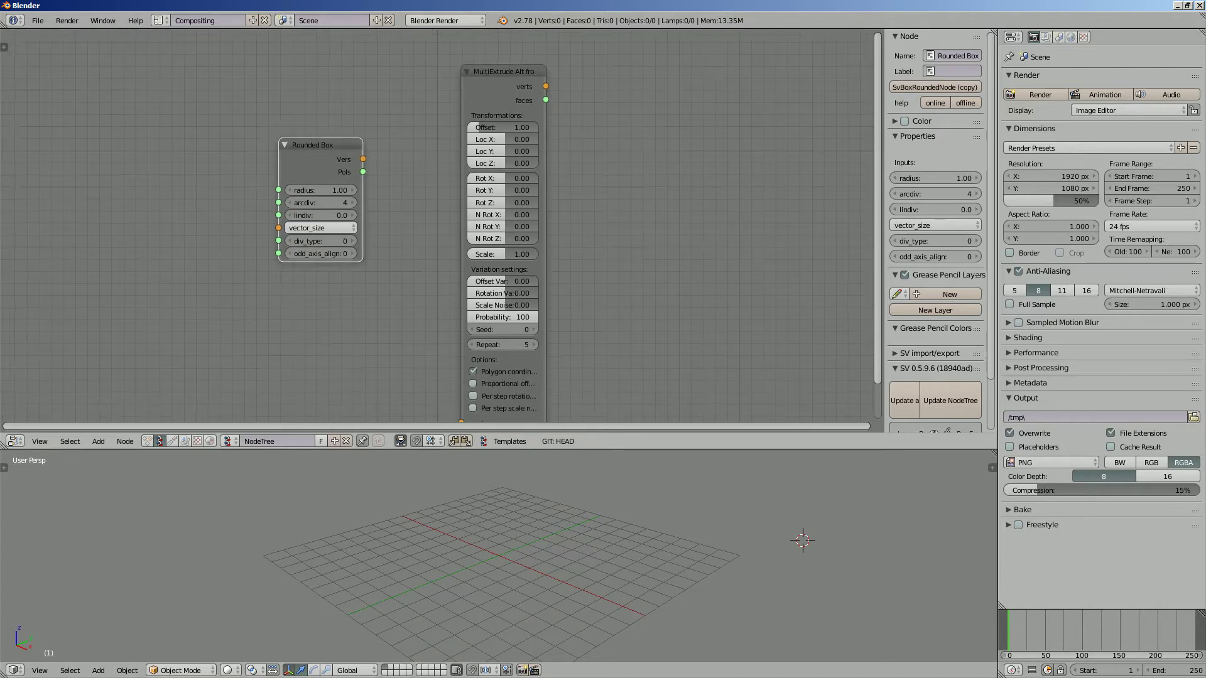
pyautogui.moveTo(503, 63); pyautogui.dragTo(527, 39)
pyautogui.moveTo(314, 145); pyautogui.dragTo(315, 150)
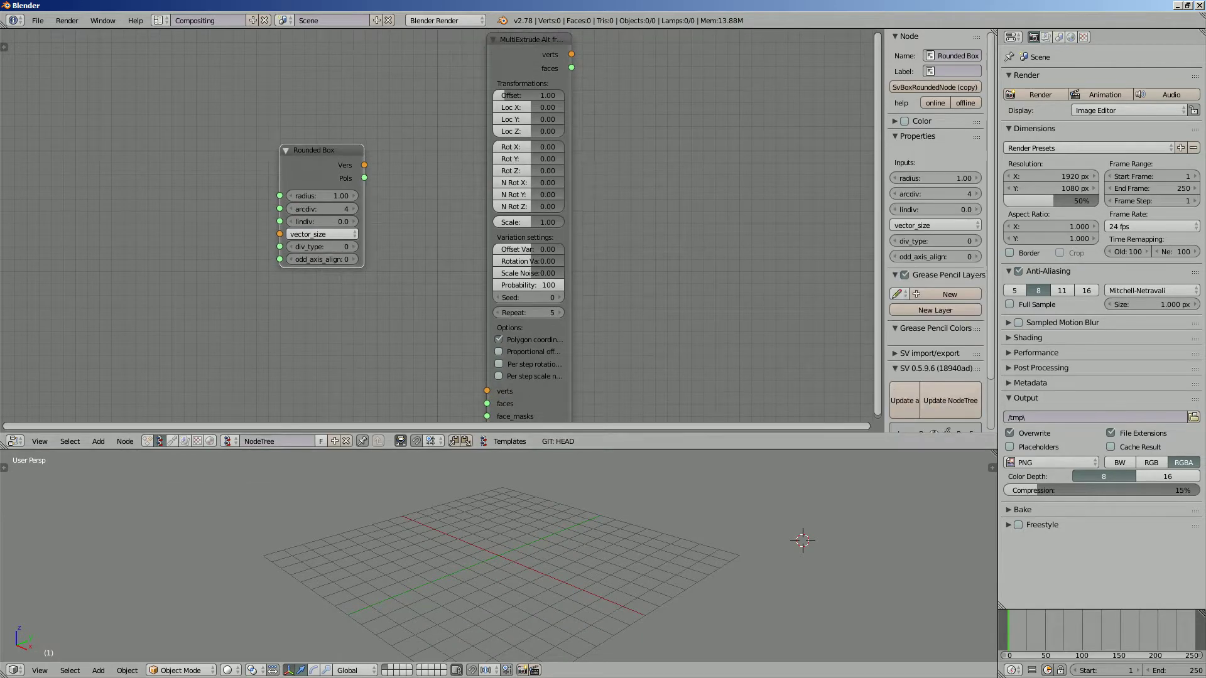
pyautogui.moveTo(628, 450); pyautogui.dragTo(628, 470)
pyautogui.moveTo(316, 160); pyautogui.dragTo(500, 399)
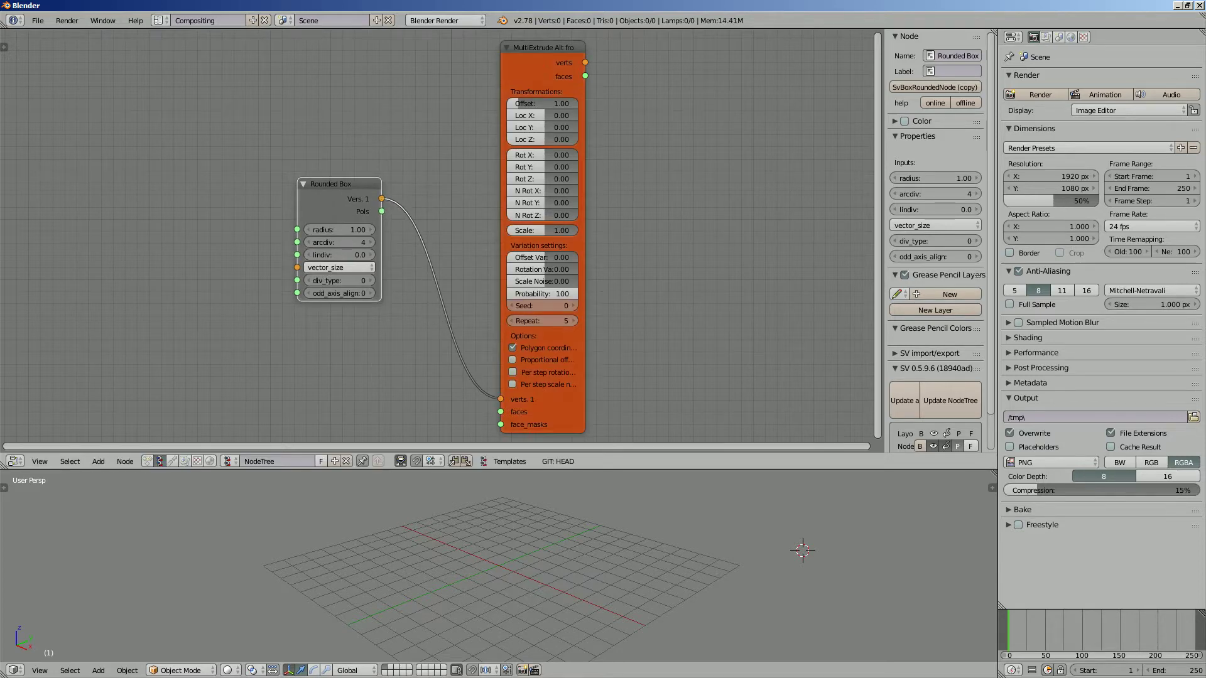
pyautogui.moveTo(381, 211); pyautogui.dragTo(501, 411)
# - Add a Viewer Draw node fed by Rounded Box Vers to vertices and Pols to edg_pol
pyautogui.press('space')
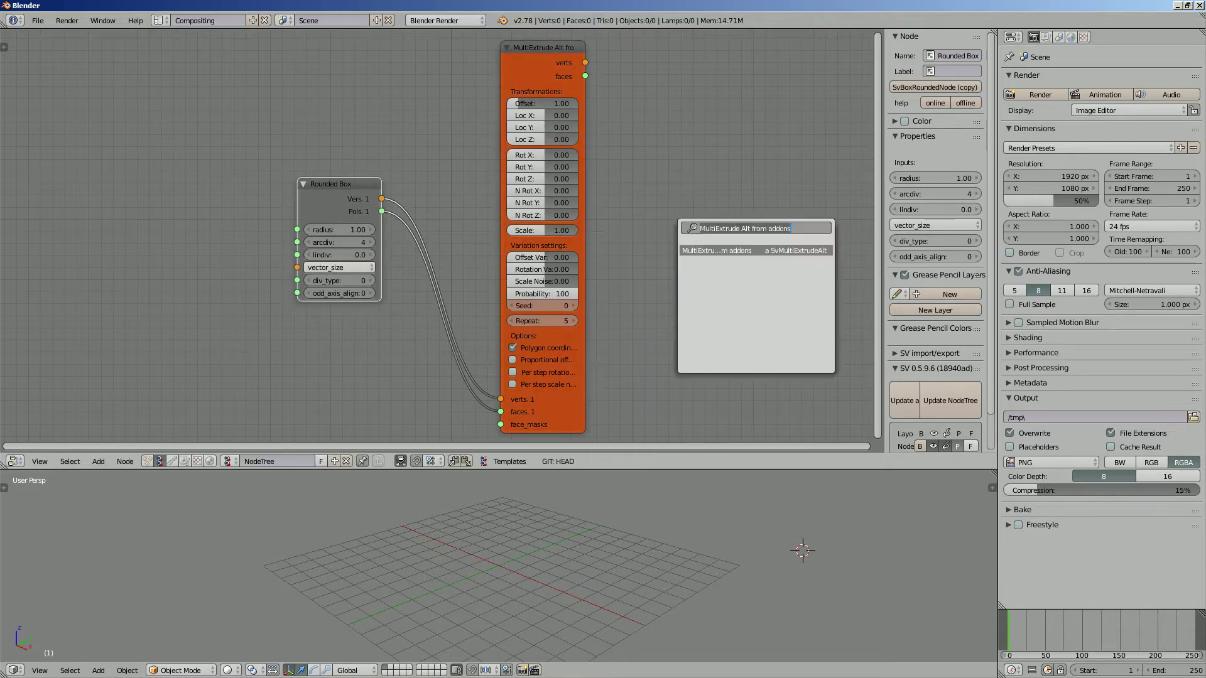
pyautogui.write('viewer draw')
pyautogui.press('Return')
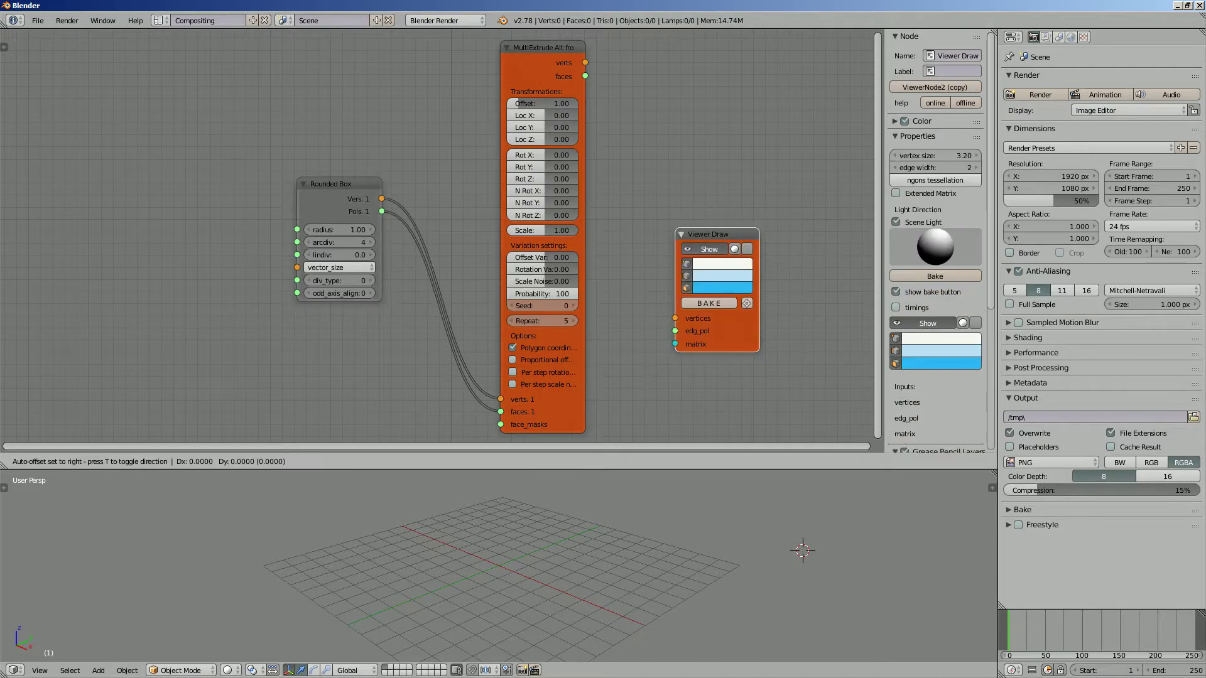
pyautogui.click(333, 184)
pyautogui.moveTo(381, 199); pyautogui.dragTo(675, 318)
pyautogui.moveTo(381, 211); pyautogui.dragTo(675, 331)
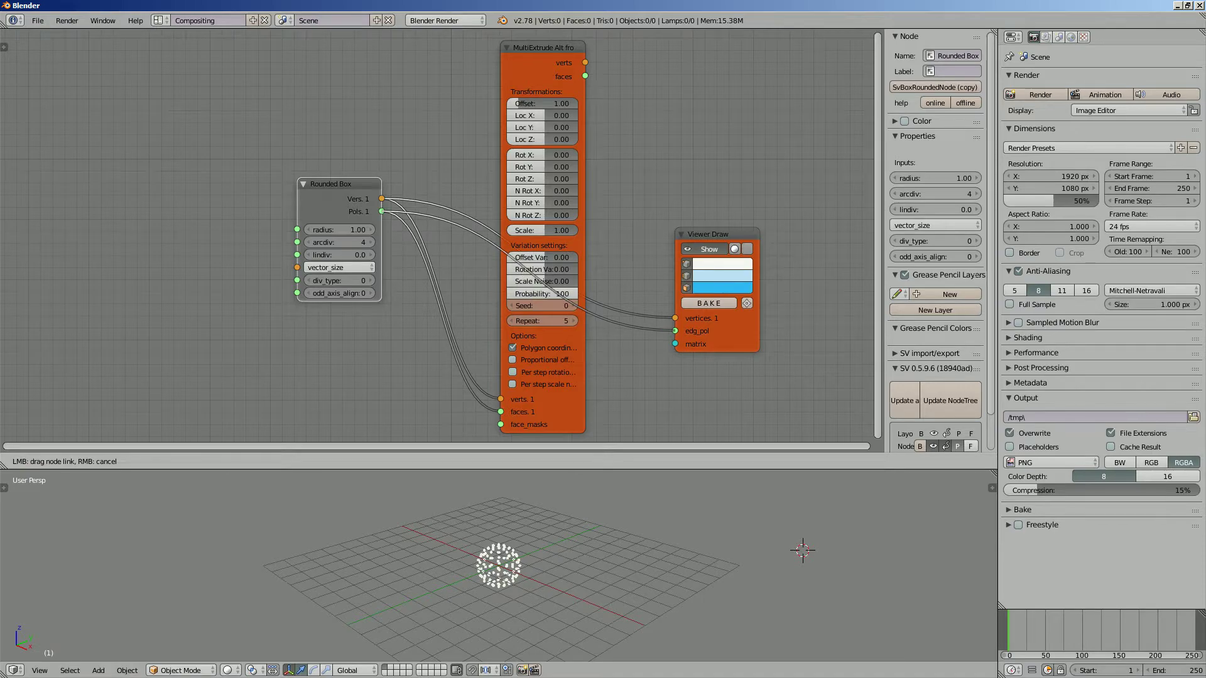
# - Try Rounded Box arcdiv values 1 through 4, finishing at 4 for a sphere-like mesh
pyautogui.moveTo(565, 565); pyautogui.dragTo(603, 552, button='middle')
pyautogui.moveTo(873, 503); pyautogui.dragTo(961, 503, button='middle')
pyautogui.moveTo(339, 242); pyautogui.dragTo(320, 242)
pyautogui.moveTo(503, 565); pyautogui.dragTo(547, 565, button='middle')
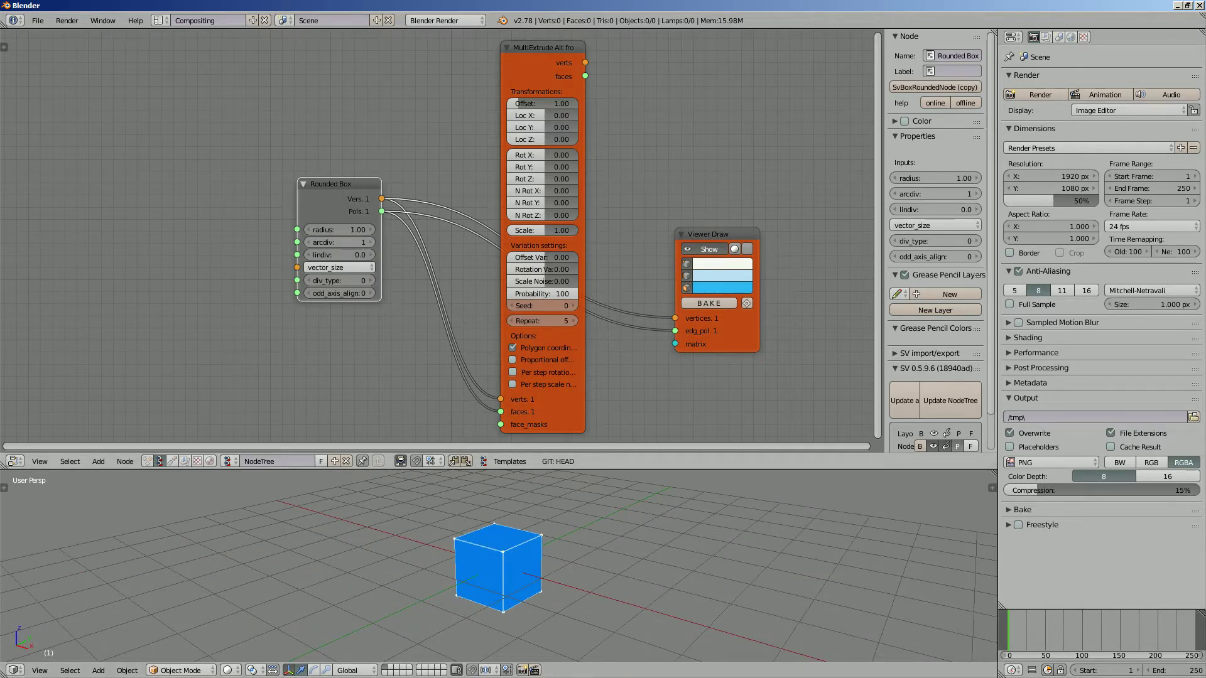
pyautogui.moveTo(339, 248)
pyautogui.mouseDown()
pyautogui.moveTo(323, 243)
pyautogui.moveTo(333, 238)
pyautogui.mouseUp()
pyautogui.moveTo(552, 565); pyautogui.dragTo(591, 565, button='middle')
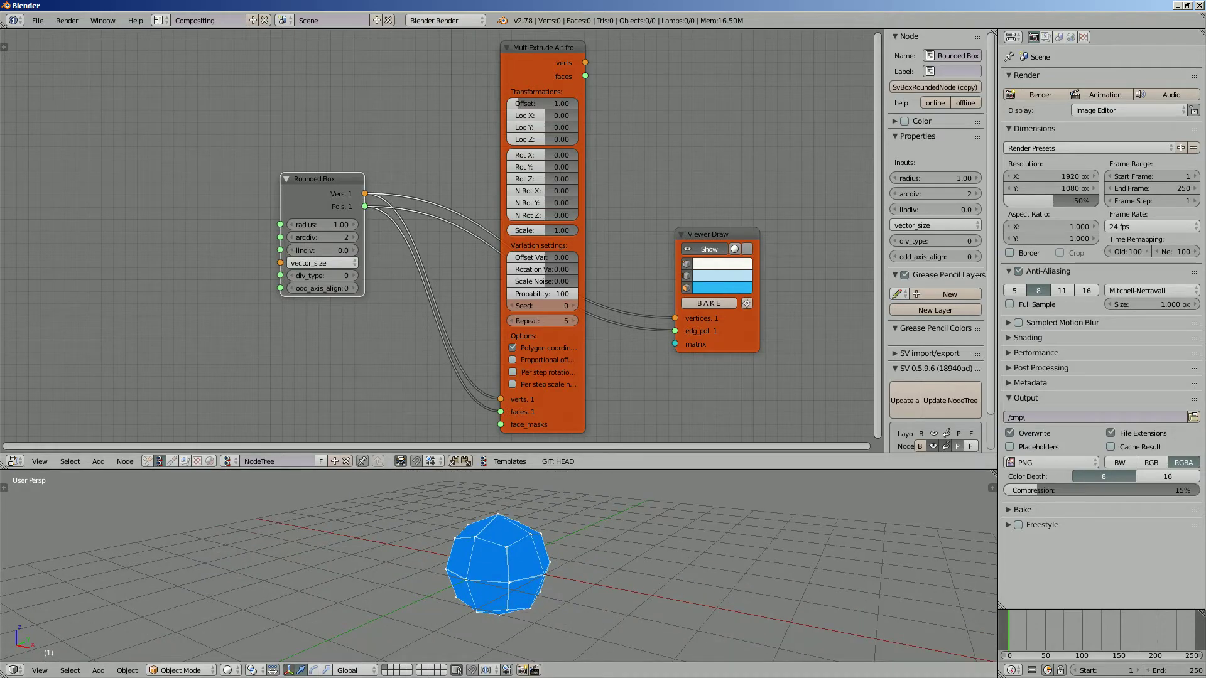
pyautogui.moveTo(333, 237); pyautogui.dragTo(352, 237)
pyautogui.moveTo(591, 565); pyautogui.dragTo(641, 565, button='middle')
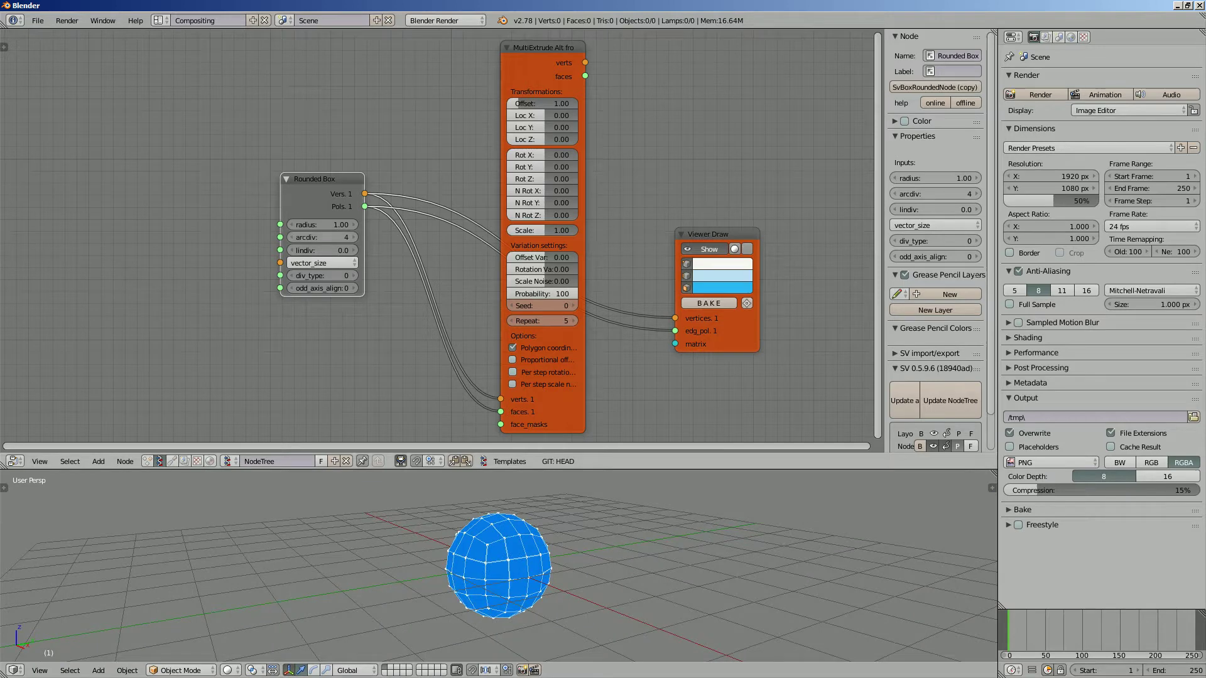
pyautogui.moveTo(351, 237); pyautogui.dragTo(342, 237)
pyautogui.moveTo(640, 565); pyautogui.dragTo(697, 565, button='middle')
pyautogui.moveTo(343, 238); pyautogui.dragTo(342, 237)
pyautogui.scroll(-2, 439, 239)
# - Relink Viewer Draw to MultiExtrude's verts and faces and widen the MultiExtrude node
pyautogui.moveTo(439, 239); pyautogui.dragTo(402, 269, button='middle')
pyautogui.click(691, 214)
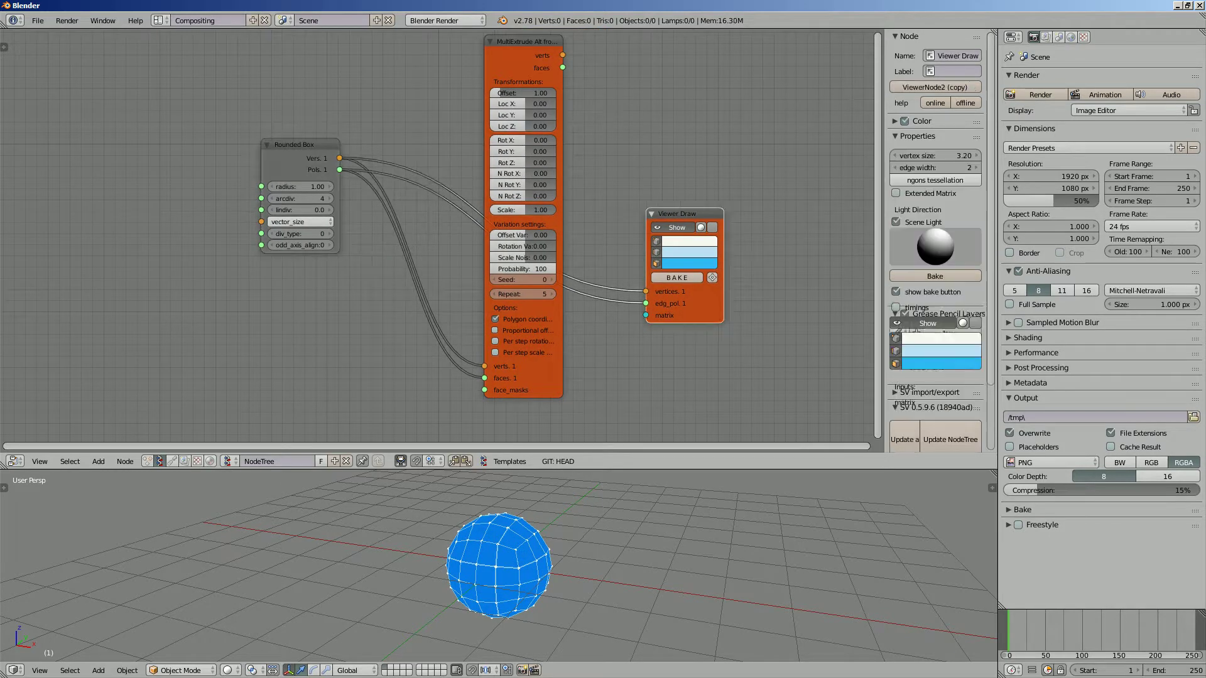
pyautogui.moveTo(691, 214); pyautogui.dragTo(717, 165)
pyautogui.moveTo(563, 56)
pyautogui.mouseDown()
pyautogui.moveTo(636, 163)
pyautogui.moveTo(672, 243)
pyautogui.mouseUp()
pyautogui.moveTo(562, 67); pyautogui.dragTo(672, 254)
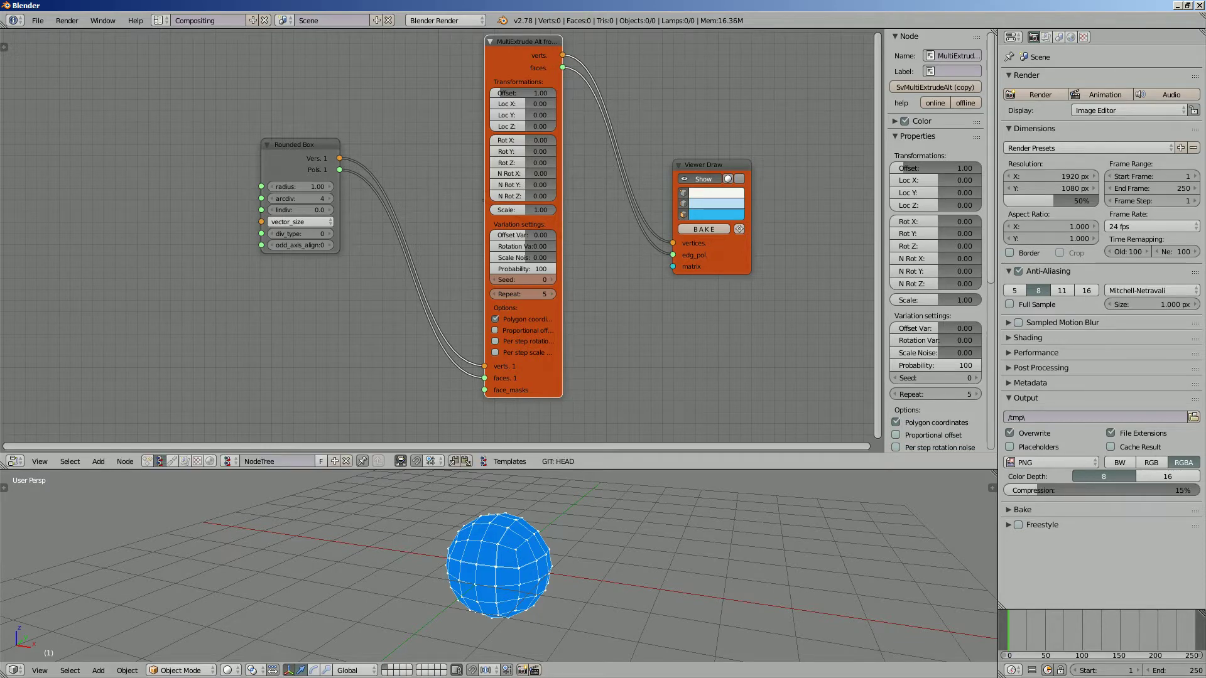
pyautogui.moveTo(562, 219); pyautogui.dragTo(590, 220)
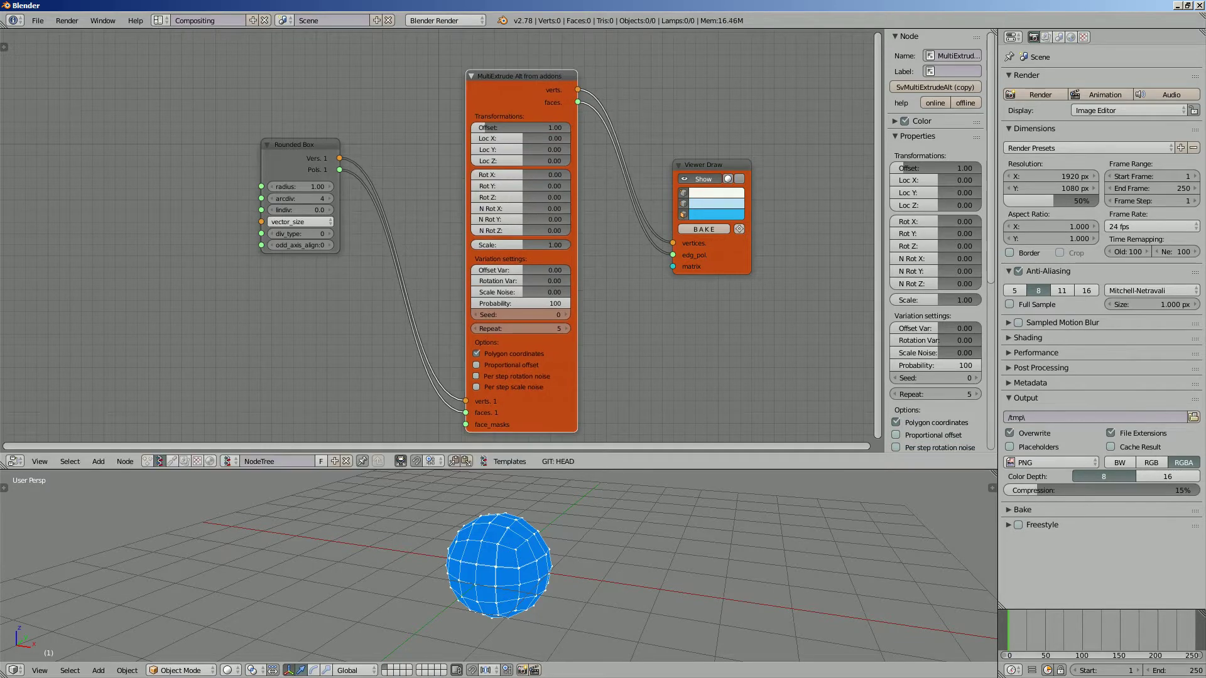
# - Pull a link from MultiExtrude face_masks and search for a Random Num Gen node
pyautogui.scroll(-1, 503, 239)
pyautogui.scroll(1, 428, 183)
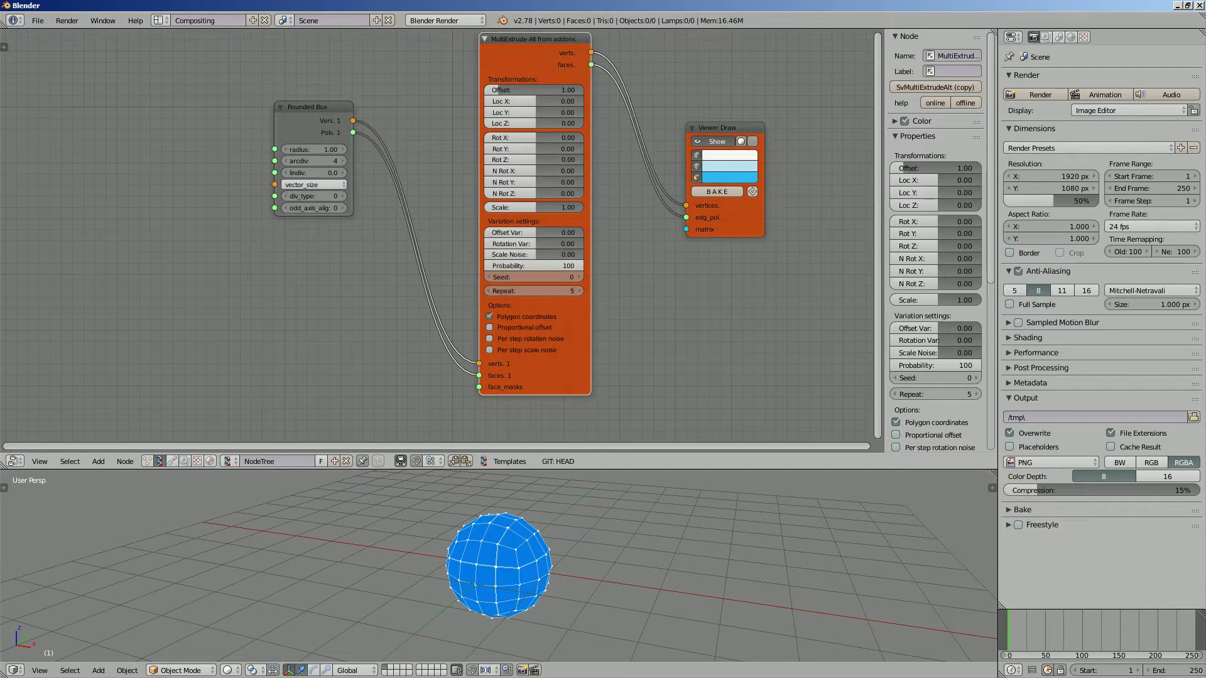
pyautogui.moveTo(479, 387); pyautogui.dragTo(393, 378)
pyautogui.hotkey('shift', 'a')
pyautogui.write('sViewer Draw')
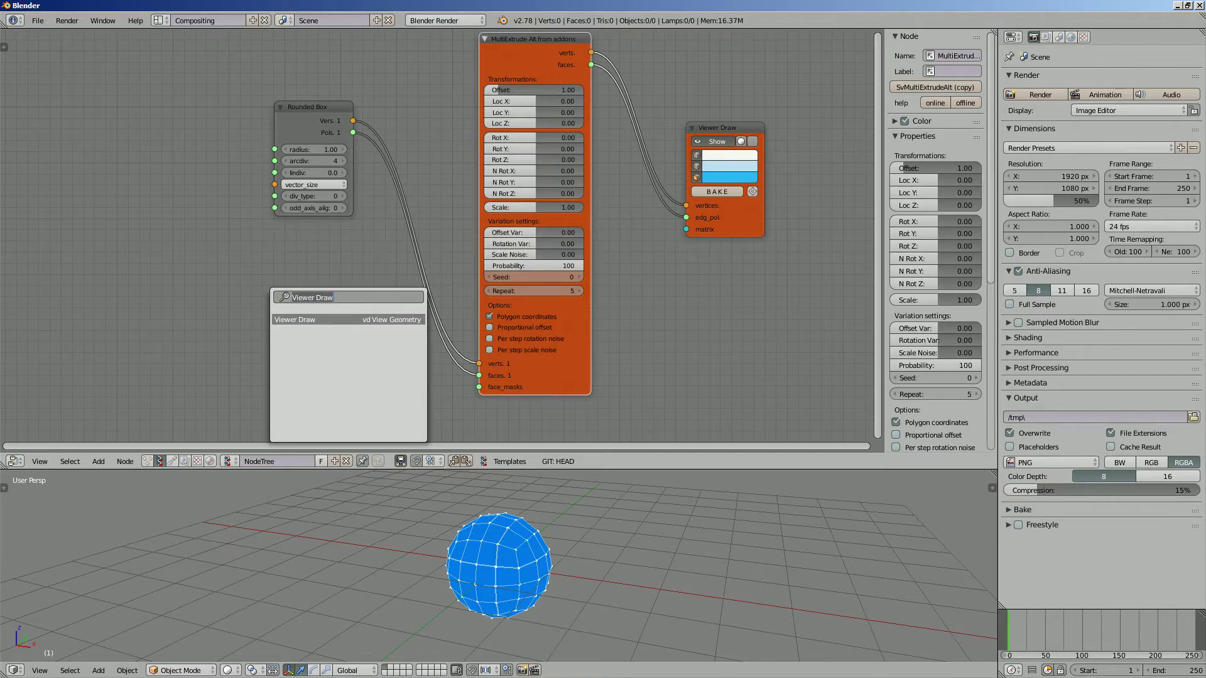
pyautogui.write('random num')
# - Add Random Num Gen, link its Value to face_masks, and set Seed 24 and Int High 41
pyautogui.press('Return')
pyautogui.press('Return')
pyautogui.moveTo(311, 307); pyautogui.dragTo(479, 387)
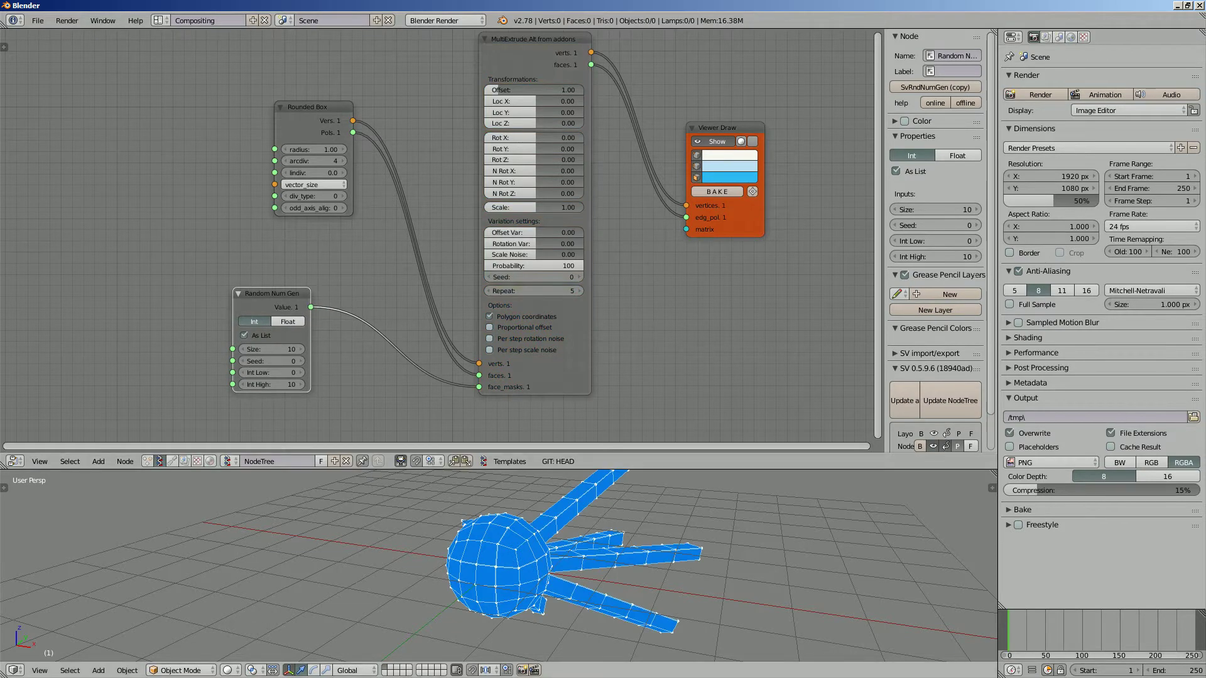
pyautogui.press('KP_4')
pyautogui.press('KP_4')
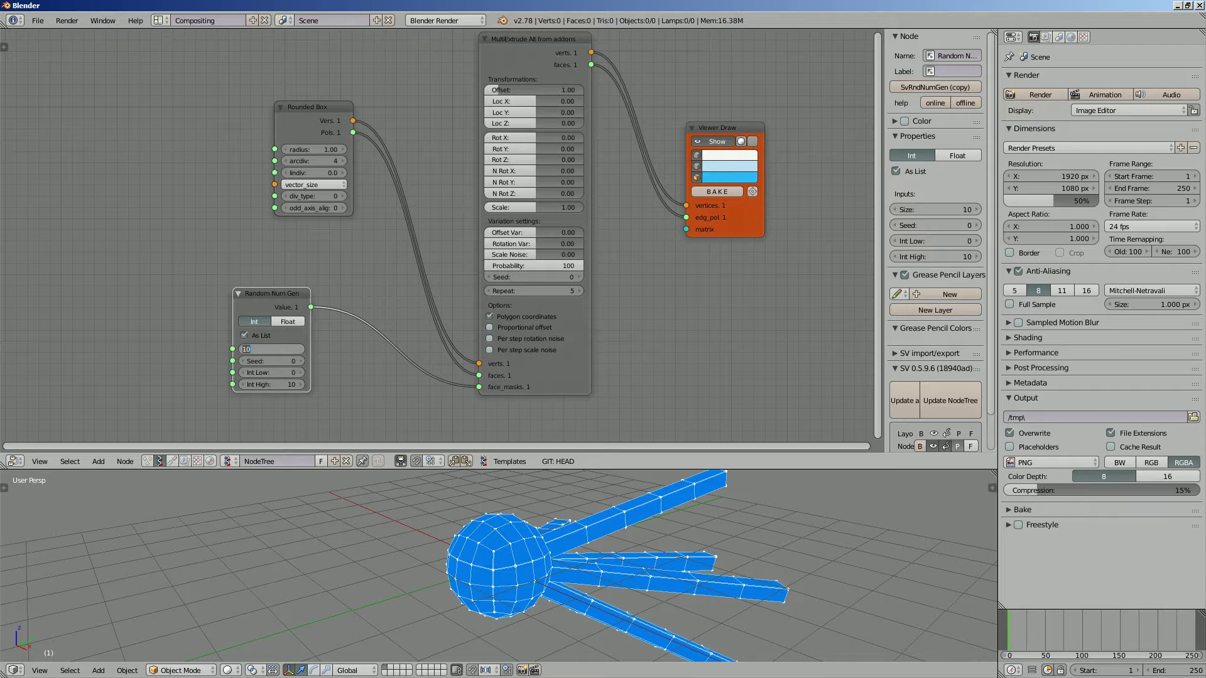
pyautogui.moveTo(270, 384); pyautogui.dragTo(294, 361)
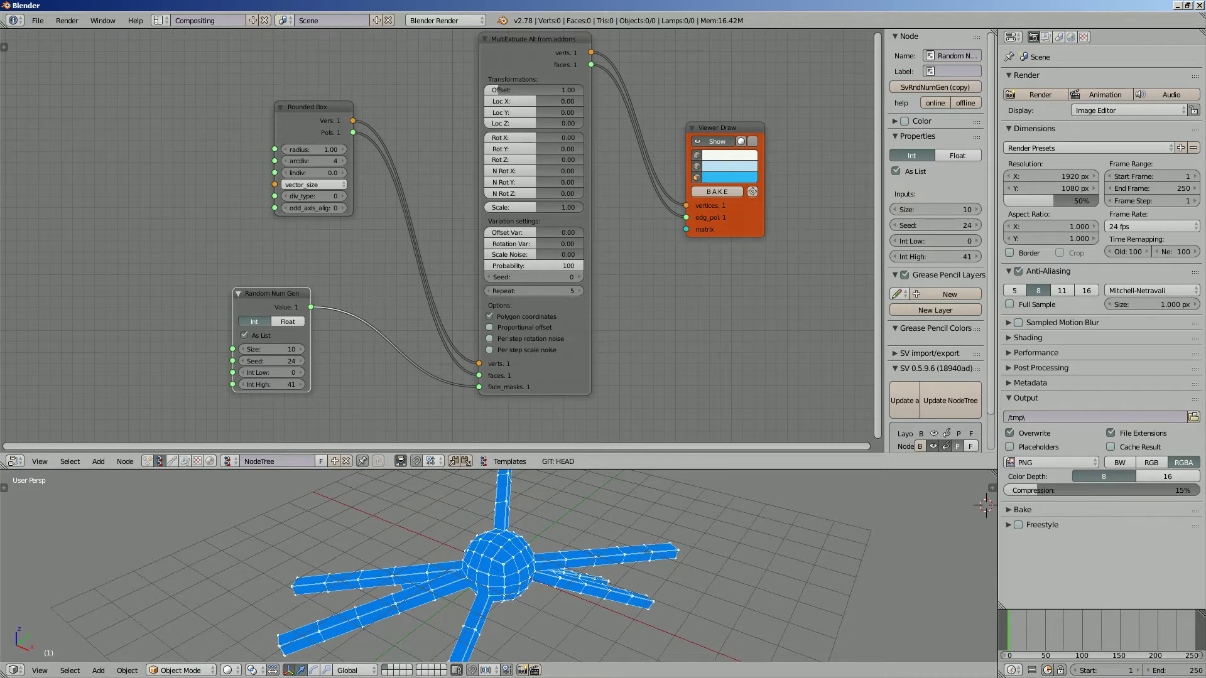
pyautogui.moveTo(502, 565); pyautogui.dragTo(565, 565, button='middle')
pyautogui.moveTo(534, 301); pyautogui.dragTo(532, 305)
pyautogui.moveTo(502, 566); pyautogui.dragTo(578, 565, button='middle')
# - Replace the Random Num Gen with a Range Int node linked to MultiExtrude face_masks
pyautogui.click(279, 321)
pyautogui.press('x')
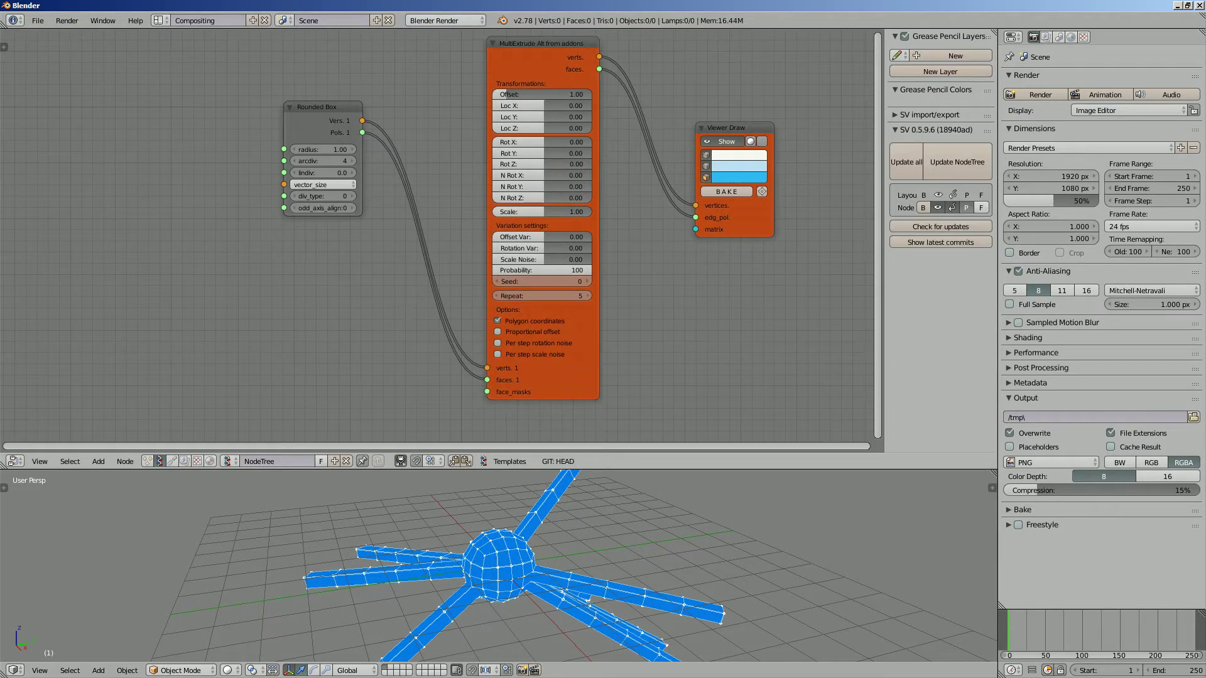
pyautogui.press('space')
pyautogui.write('range')
pyautogui.press('Return')
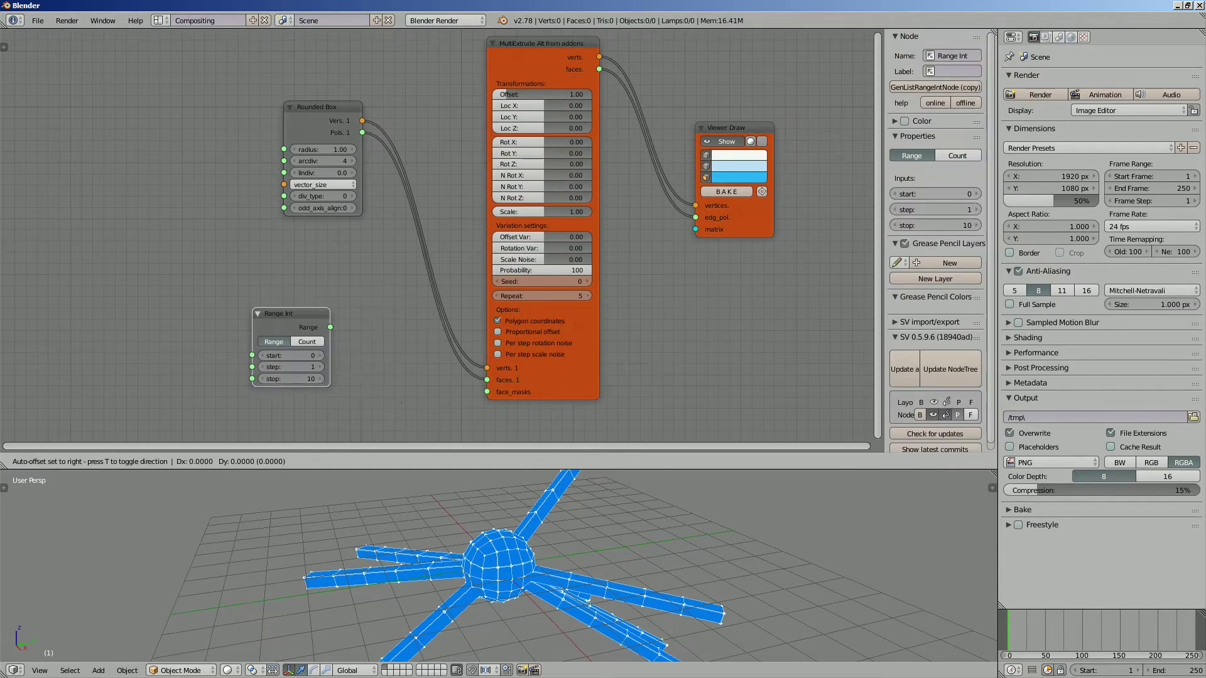
pyautogui.press('Return')
pyautogui.moveTo(336, 330); pyautogui.dragTo(487, 392)
pyautogui.moveTo(490, 540); pyautogui.dragTo(405, 547, button='middle')
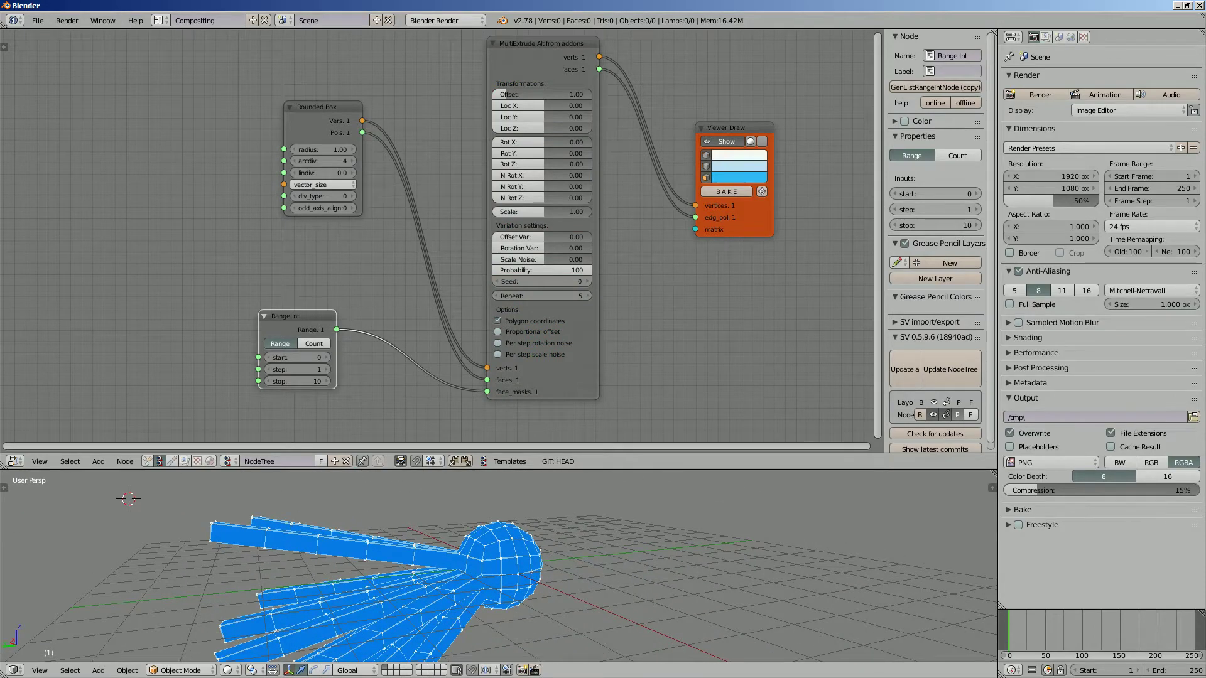
# - Raise Range Int stop from 10 to 16, then test arcdiv 3 and undo back to 4
pyautogui.moveTo(405, 469); pyautogui.dragTo(405, 369)
pyautogui.moveTo(440, 552); pyautogui.dragTo(415, 553, button='middle')
pyautogui.moveTo(295, 331); pyautogui.dragTo(329, 331)
pyautogui.moveTo(489, 477)
pyautogui.mouseDown(button='middle')
pyautogui.moveTo(525, 392)
pyautogui.moveTo(488, 496)
pyautogui.mouseUp(button='middle')
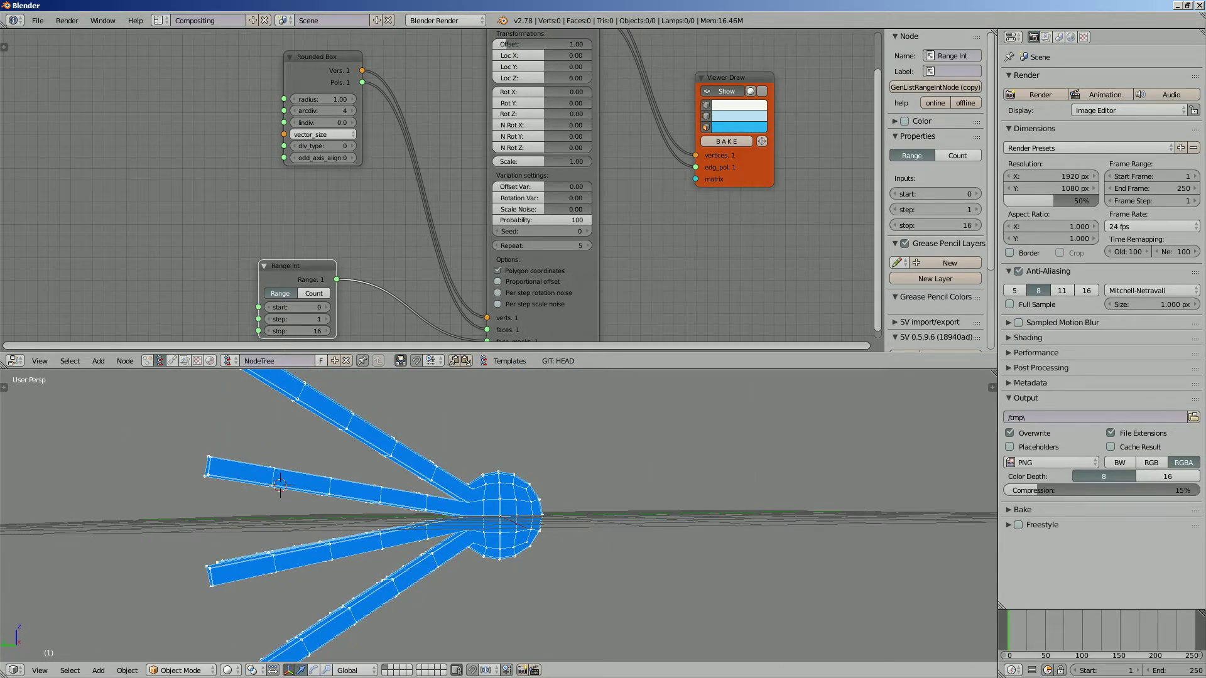
pyautogui.moveTo(488, 496)
pyautogui.mouseDown(button='middle')
pyautogui.moveTo(502, 449)
pyautogui.moveTo(477, 505)
pyautogui.mouseUp(button='middle')
pyautogui.moveTo(439, 188); pyautogui.dragTo(403, 211, button='middle')
pyautogui.click(258, 133)
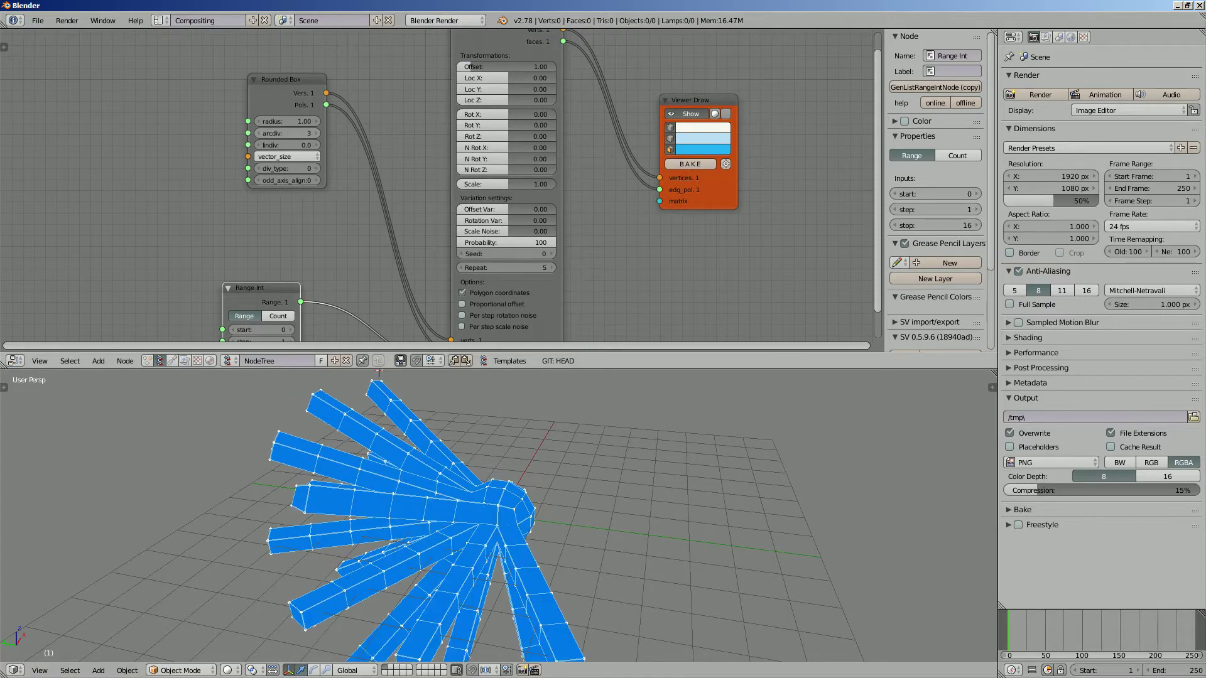
pyautogui.moveTo(490, 490)
pyautogui.mouseDown(button='middle')
pyautogui.moveTo(502, 464)
pyautogui.moveTo(489, 477)
pyautogui.mouseUp(button='middle')
pyautogui.hotkey('ctrl', 'z')
# - Save the project on the Desktop under the name sv_tentacle_character_001.blend
pyautogui.hotkey('ctrl', 's')
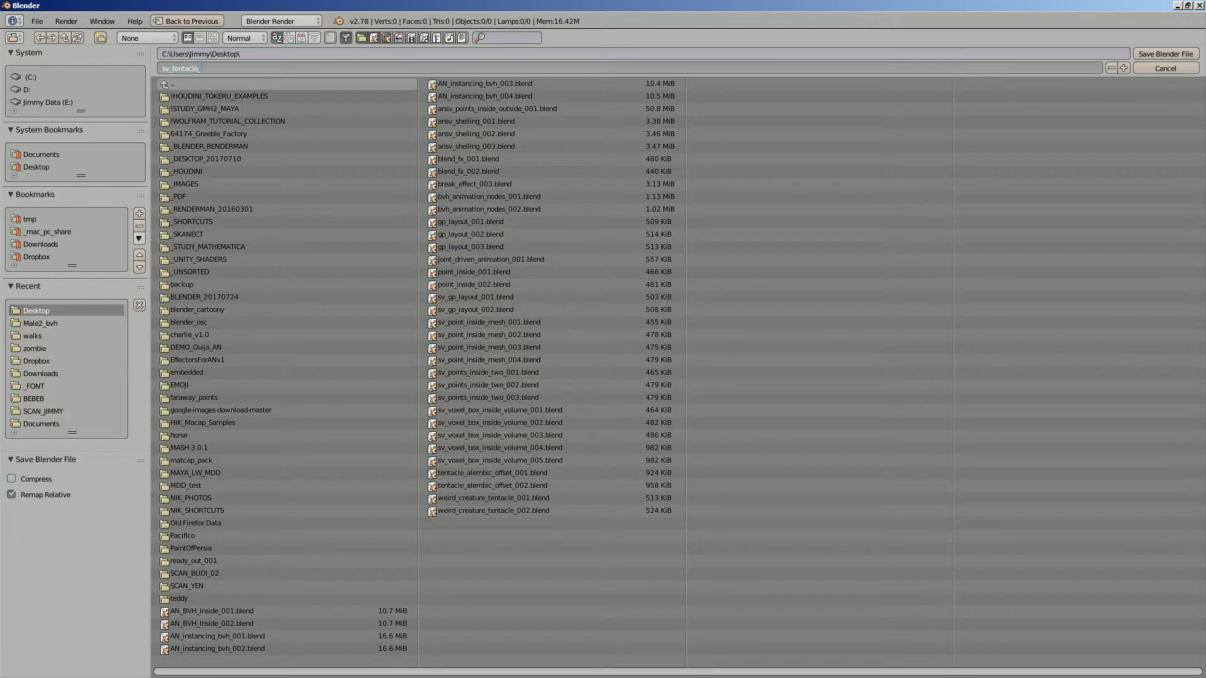
pyautogui.write('cter_001')
pyautogui.press('Return')
pyautogui.click(1165, 53)
pyautogui.moveTo(383, 425); pyautogui.dragTo(367, 403, button='middle')
# - Frame all nodes, raise MultiExtrude Offset to about 2.12 and reset Loc X/Y/Z to 0.00
pyautogui.press('Home')
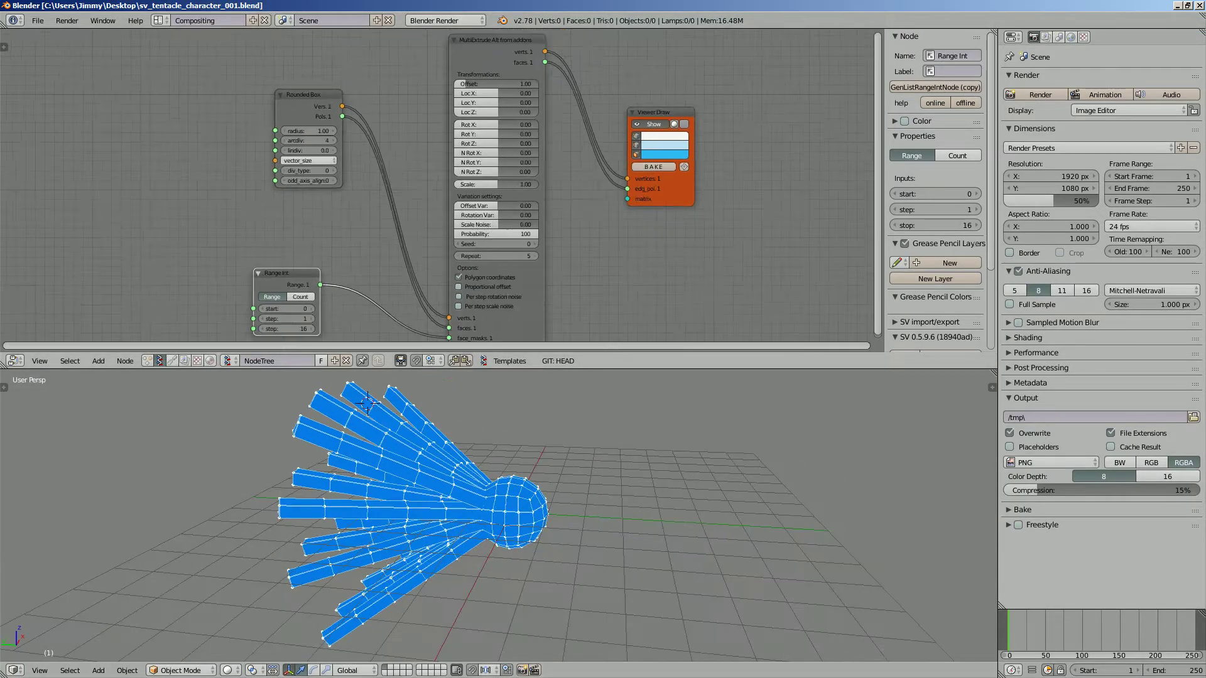
pyautogui.moveTo(628, 353); pyautogui.dragTo(628, 418)
pyautogui.scroll(1, 439, 220)
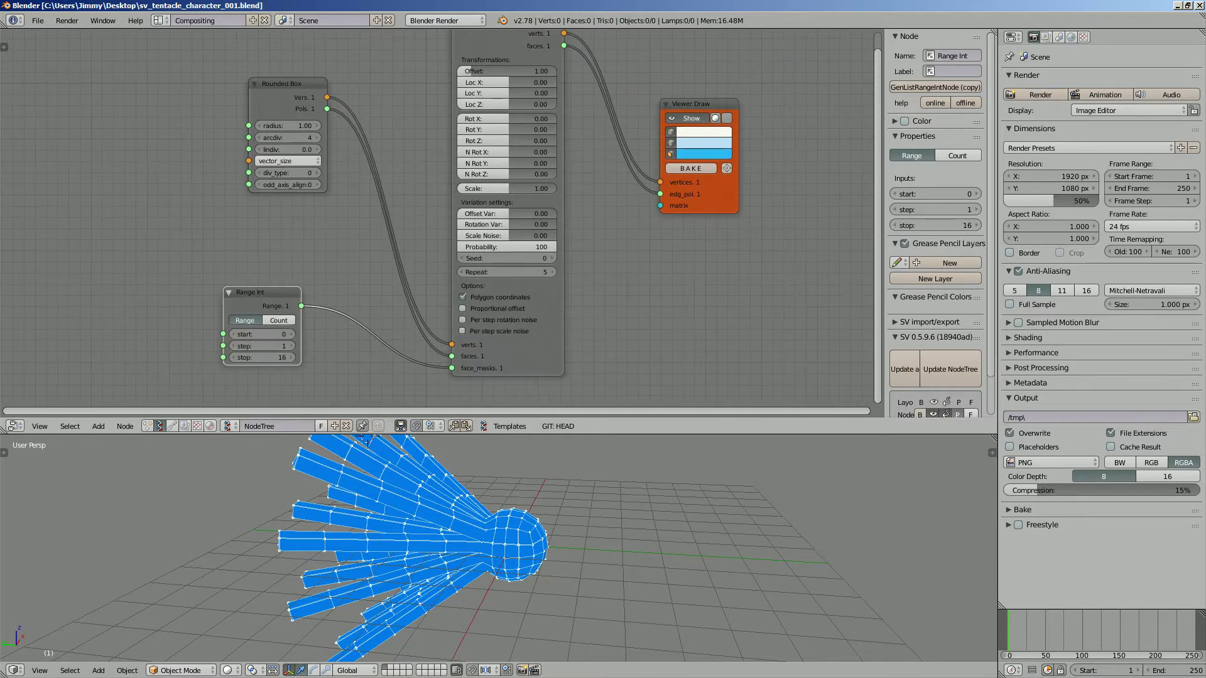
pyautogui.moveTo(697, 105); pyautogui.dragTo(709, 107)
pyautogui.moveTo(709, 251); pyautogui.dragTo(709, 267, button='middle')
pyautogui.moveTo(502, 87); pyautogui.dragTo(477, 135)
pyautogui.press('Return')
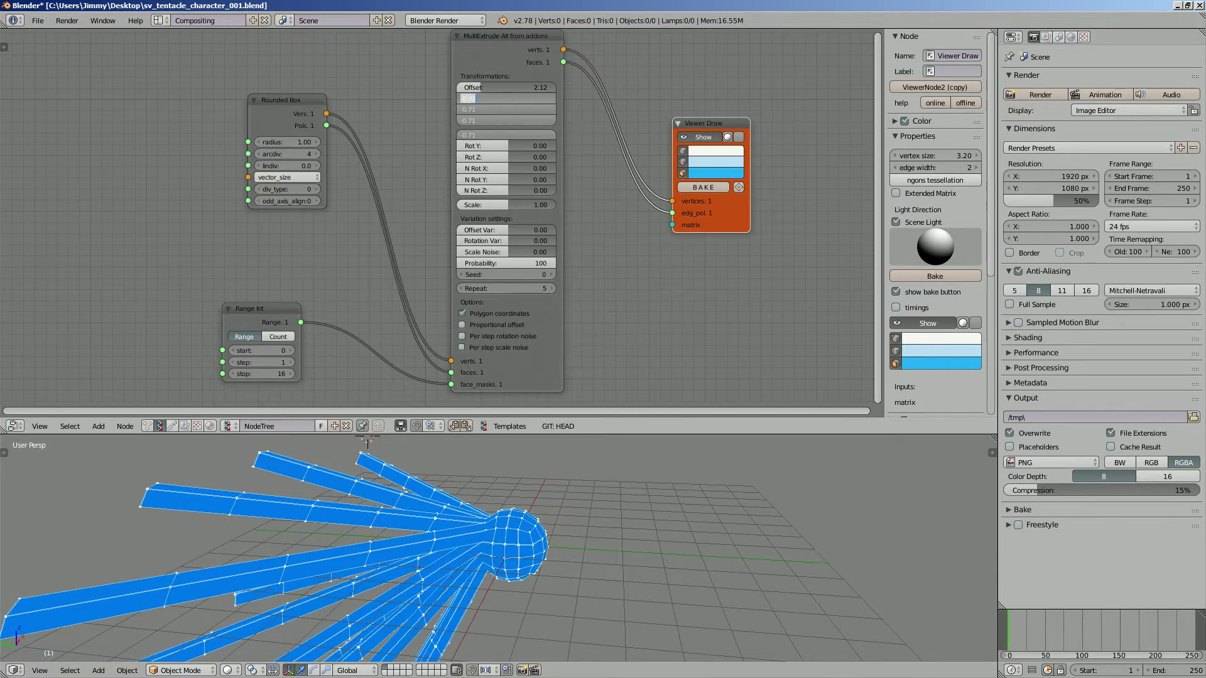
pyautogui.press('Return')
# - Curve the tentacles with a negative Rot X of -7.76 and an adjusted N Rot Y
pyautogui.moveTo(505, 135); pyautogui.dragTo(493, 179)
pyautogui.moveTo(505, 190); pyautogui.dragTo(522, 146)
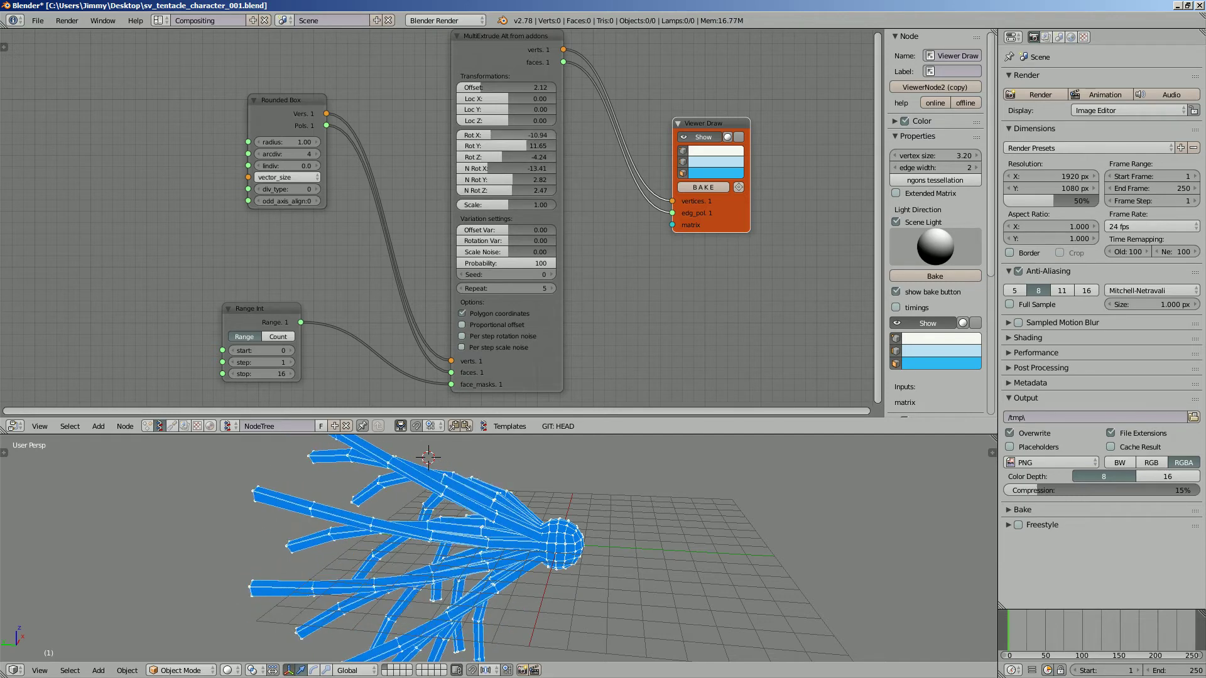
pyautogui.moveTo(505, 135); pyautogui.dragTo(521, 135)
# - Taper the tentacles with a MultiExtrude Scale of 0.74 and save the file
pyautogui.moveTo(505, 205); pyautogui.dragTo(493, 204)
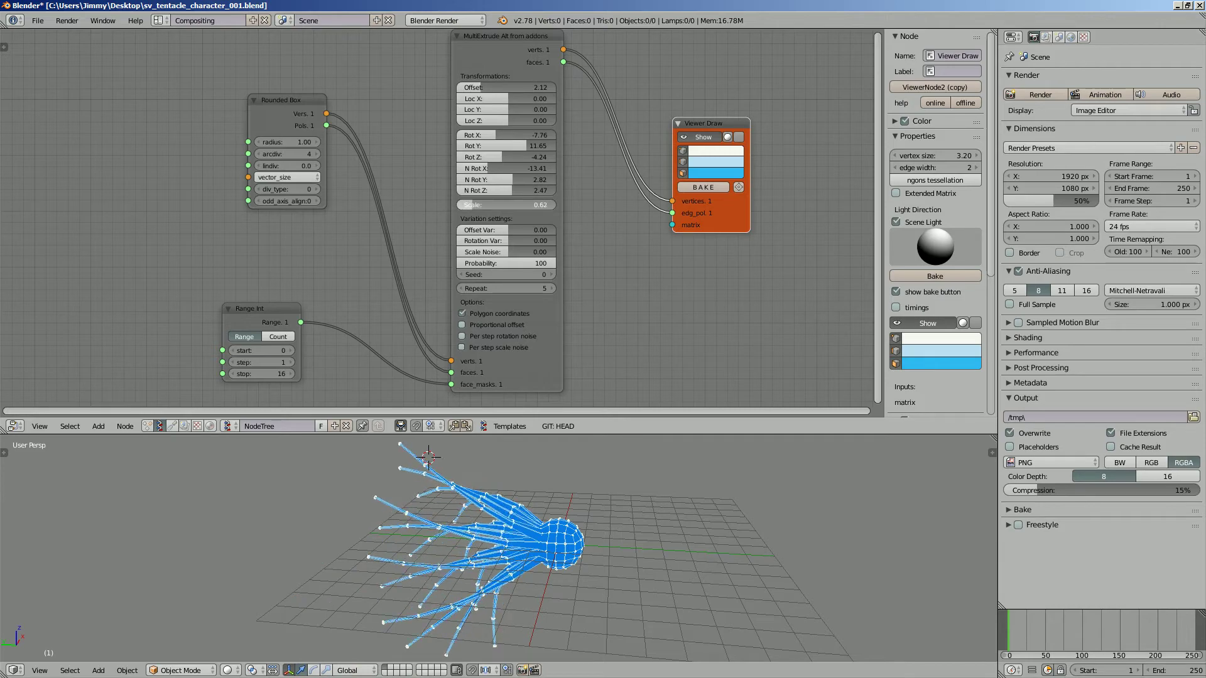
pyautogui.moveTo(493, 204); pyautogui.dragTo(496, 205)
pyautogui.moveTo(502, 534); pyautogui.dragTo(547, 515, button='middle')
pyautogui.hotkey('ctrl', 's')
pyautogui.scroll(2, 533, 229)
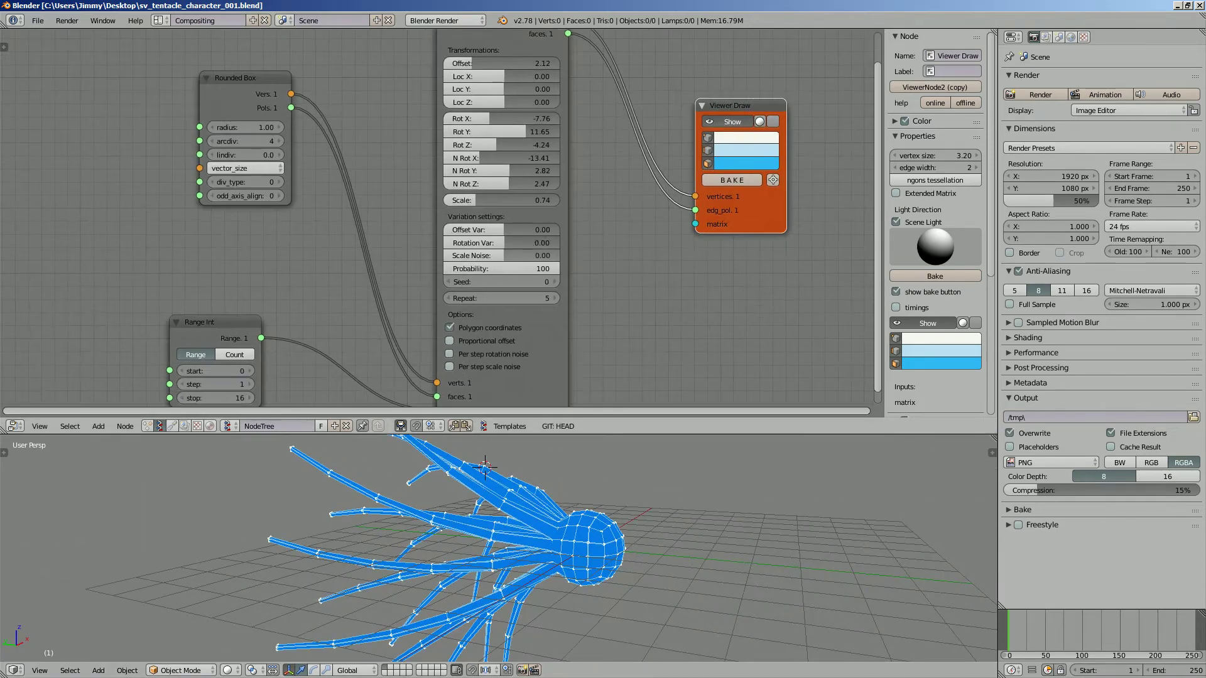
# - Add random offset variation (Offset Var 0.18) and keep Probability at 100
pyautogui.moveTo(533, 230); pyautogui.dragTo(512, 269)
pyautogui.moveTo(502, 547); pyautogui.dragTo(464, 537, button='middle')
pyautogui.moveTo(549, 268); pyautogui.dragTo(558, 269)
pyautogui.moveTo(490, 552); pyautogui.dragTo(492, 534, button='middle')
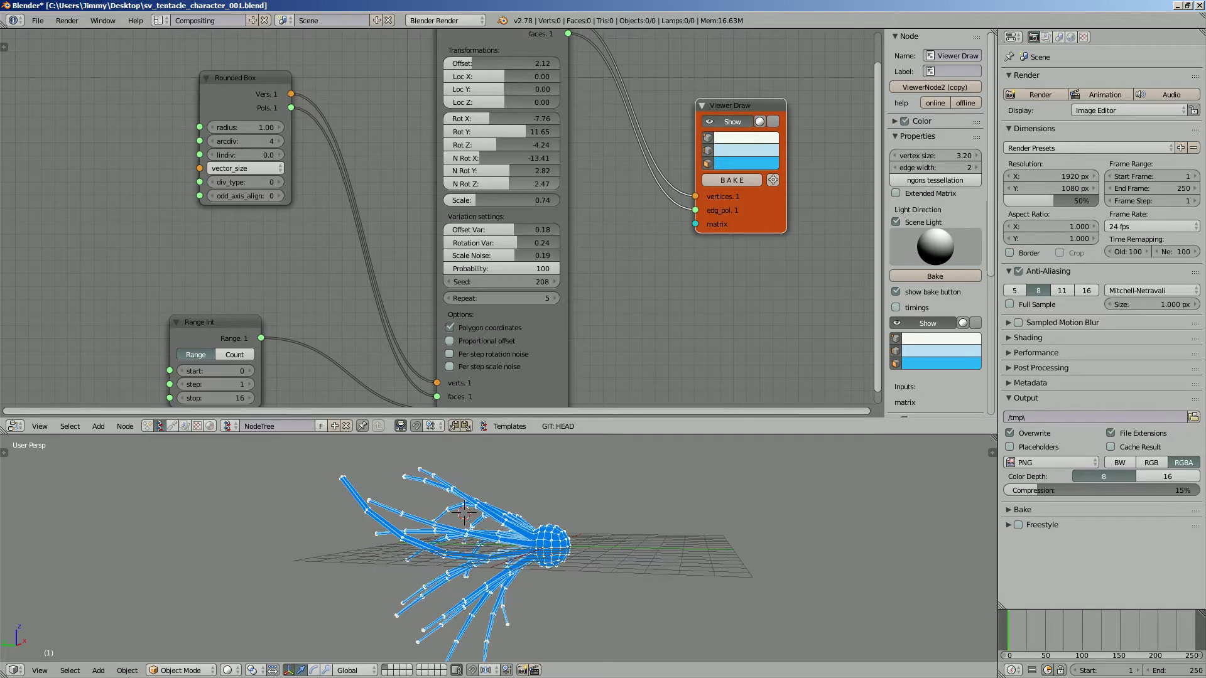
# - Repose the tentacles via Rot X, Rot Z and N Rot values, N Rot Z 5.65, then save
pyautogui.moveTo(528, 118); pyautogui.dragTo(496, 145)
pyautogui.moveTo(497, 157); pyautogui.dragTo(521, 158)
pyautogui.moveTo(496, 171); pyautogui.dragTo(518, 184)
pyautogui.moveTo(518, 184); pyautogui.dragTo(526, 169, button='middle')
pyautogui.hotkey('ctrl', 's')
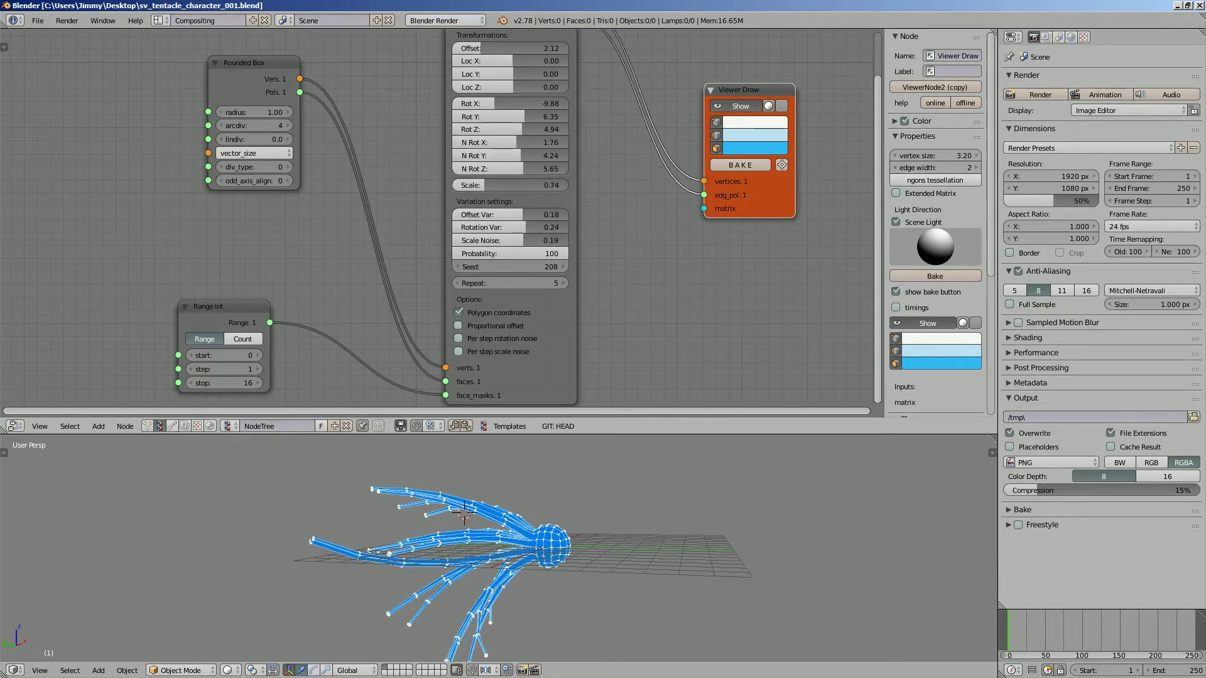
# - Test Repeat, Polygon coordinates and Per step rotation noise, keeping Repeat 5 and Polygon coordinates on; save
pyautogui.moveTo(474, 283)
pyautogui.mouseDown()
pyautogui.moveTo(496, 283)
pyautogui.moveTo(474, 283)
pyautogui.mouseUp()
pyautogui.hotkey('ctrl', 's')
pyautogui.click(459, 314)
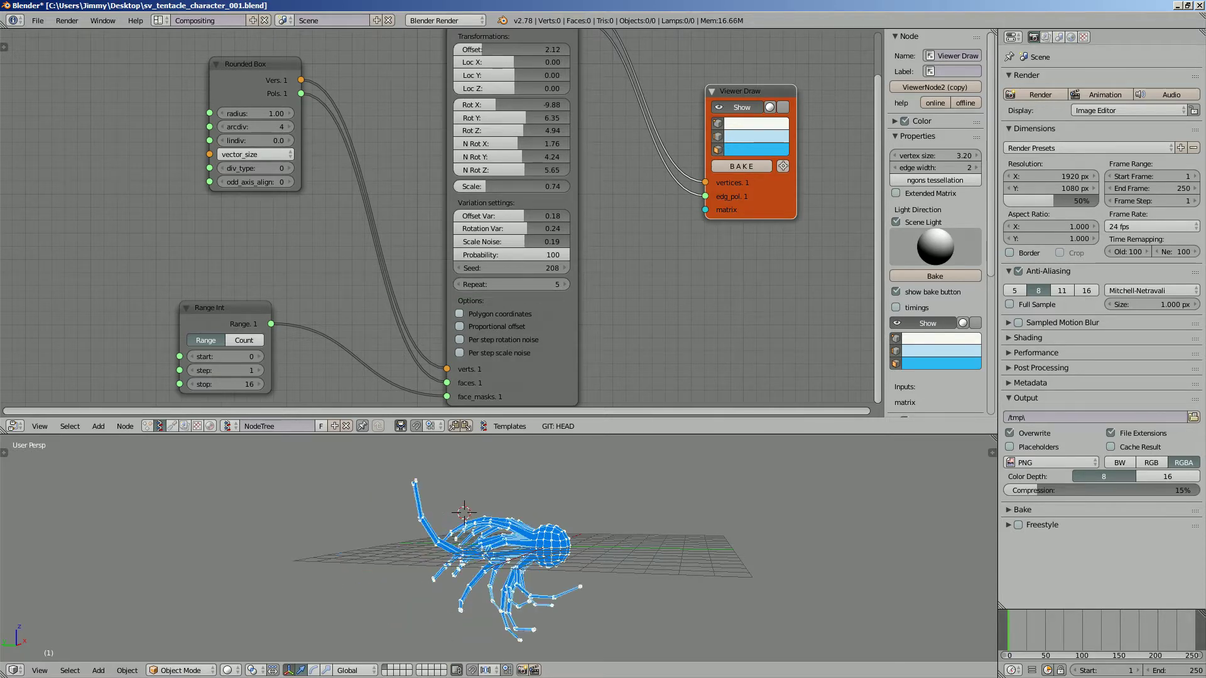
pyautogui.click(459, 339)
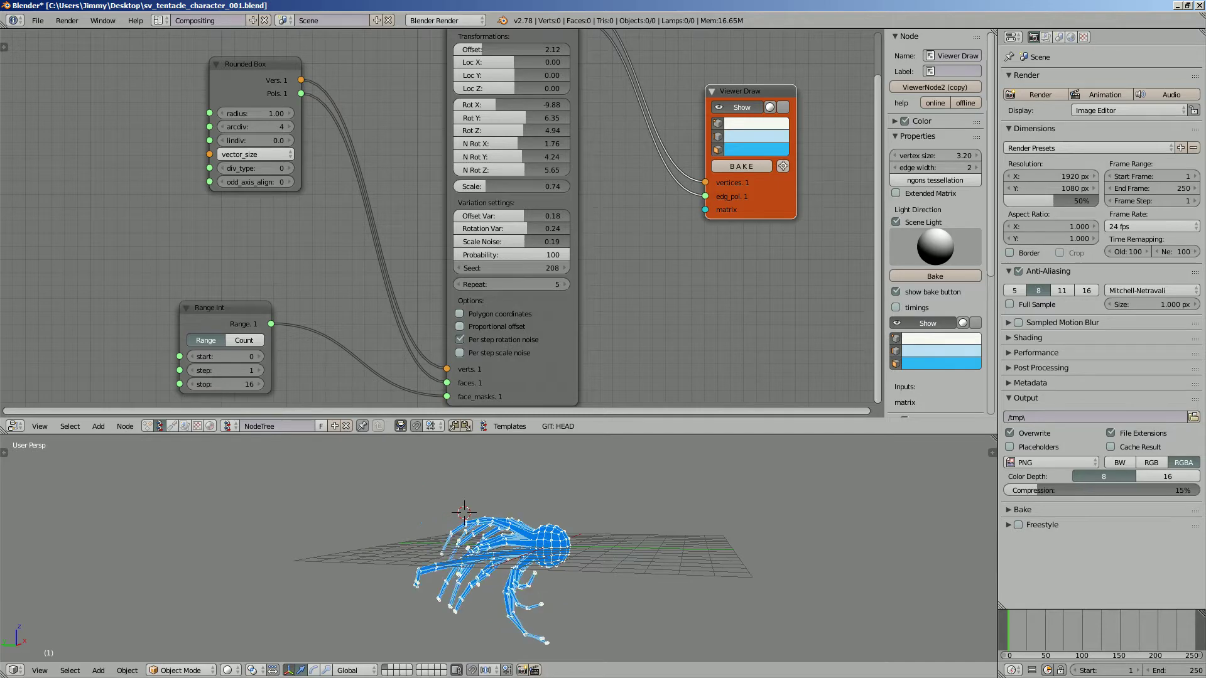
pyautogui.click(459, 339)
pyautogui.click(459, 313)
pyautogui.click(502, 300)
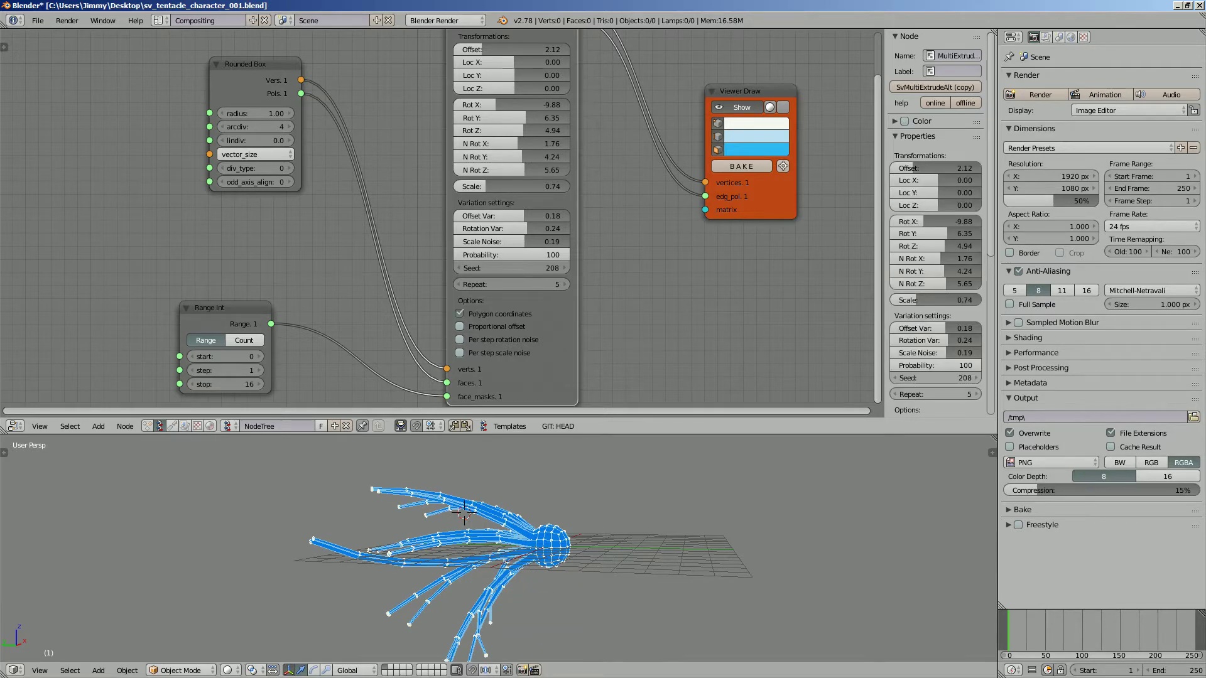
pyautogui.click(459, 313)
pyautogui.click(459, 314)
pyautogui.scroll(-2, 459, 314)
pyautogui.hotkey('ctrl', 's')
# - Move the MultiExtrude node right, change its Rot values and overwrite the saved file
pyautogui.scroll(-4, 935, 251)
pyautogui.moveTo(402, 251); pyautogui.dragTo(413, 268, button='middle')
pyautogui.press('g')
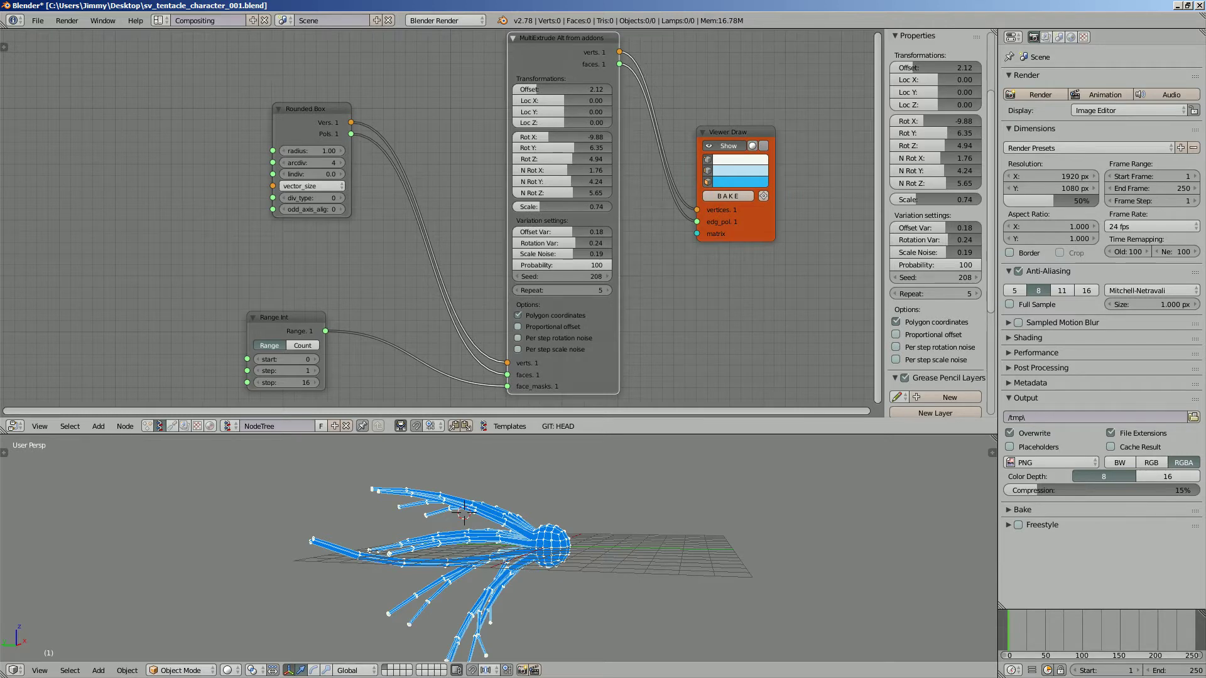
pyautogui.moveTo(553, 137); pyautogui.dragTo(565, 192)
pyautogui.scroll(-2, 655, 206)
pyautogui.hotkey('ctrl', 's')
pyautogui.click(396, 165)
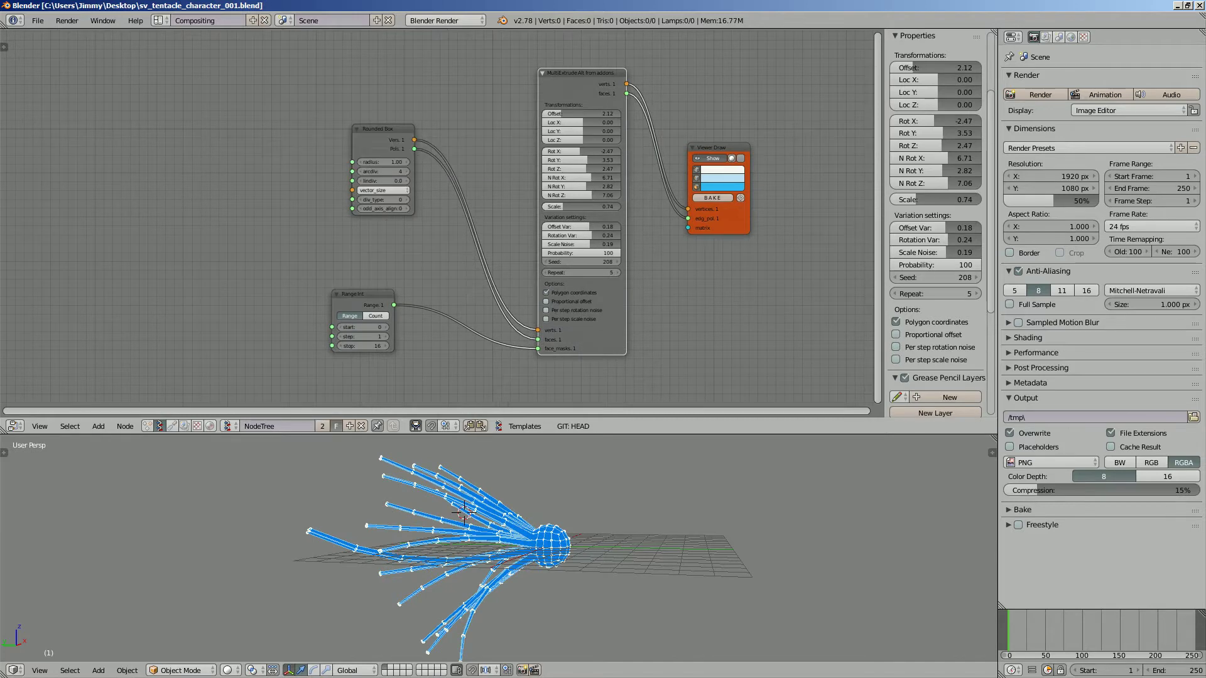
# - Reposition the Range Int node, set Rot X to 4.94, reveal the report log and retune Rot X/Y
pyautogui.moveTo(396, 165); pyautogui.dragTo(464, 178, button='middle')
pyautogui.moveTo(434, 307); pyautogui.dragTo(464, 280)
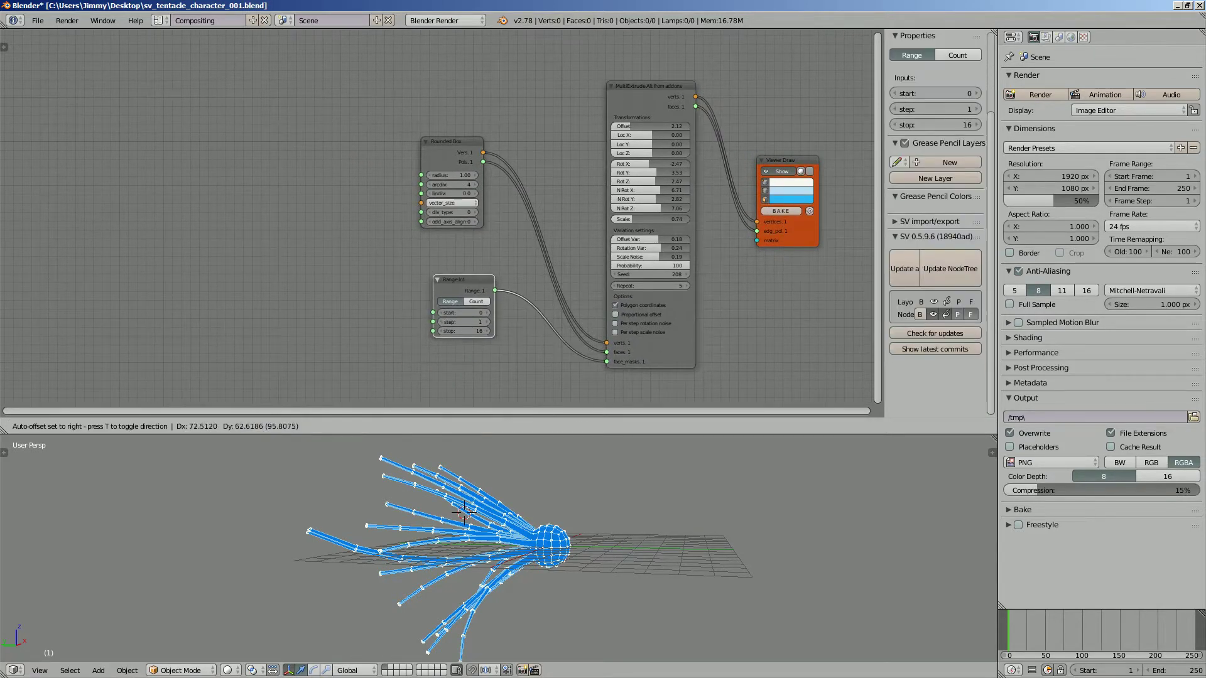
pyautogui.moveTo(465, 280); pyautogui.dragTo(494, 278, button='middle')
pyautogui.moveTo(678, 162)
pyautogui.mouseDown()
pyautogui.moveTo(741, 163)
pyautogui.moveTo(672, 180)
pyautogui.mouseUp()
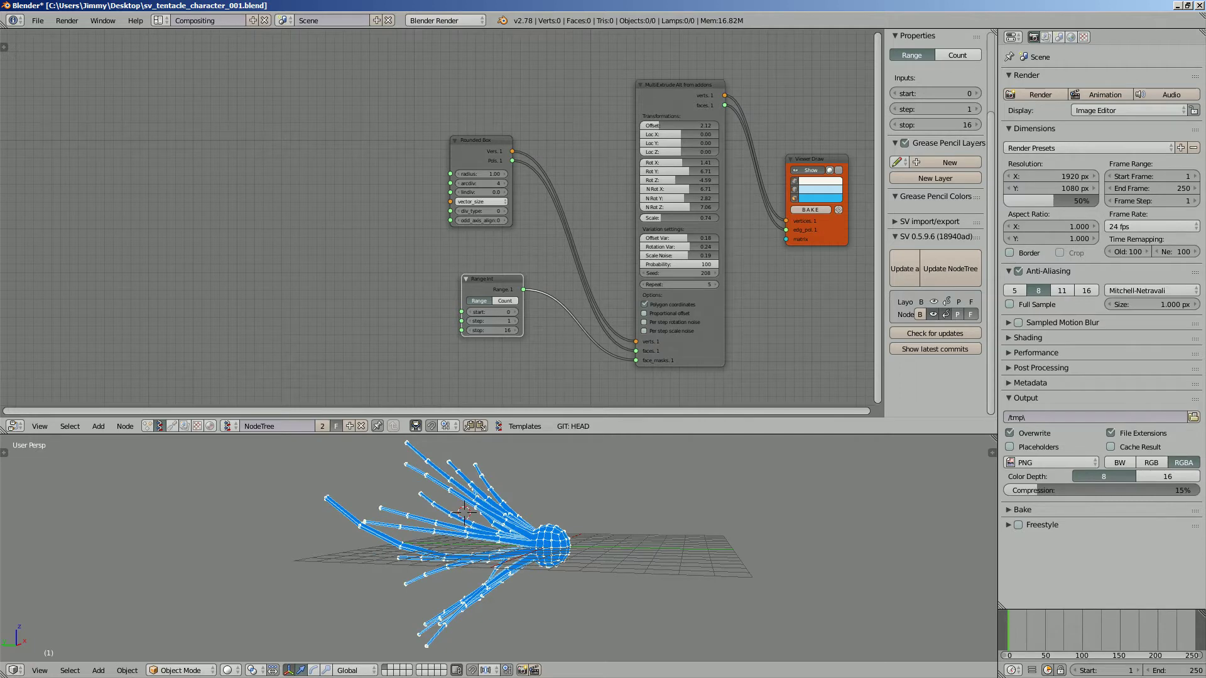
pyautogui.moveTo(784, 27); pyautogui.dragTo(785, 79)
pyautogui.moveTo(678, 188); pyautogui.dragTo(716, 196)
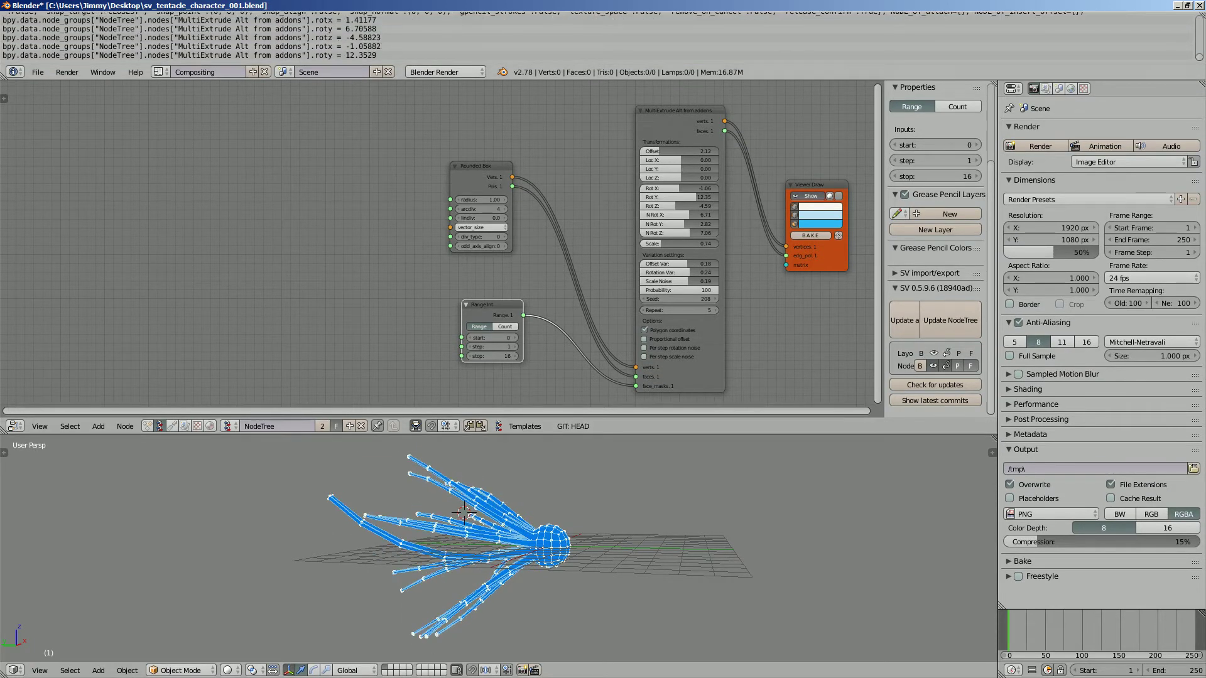
# - Select the three recent rotation report lines in the Info log
pyautogui.rightClick(189, 38)
pyautogui.rightClick(188, 46)
pyautogui.rightClick(189, 55)
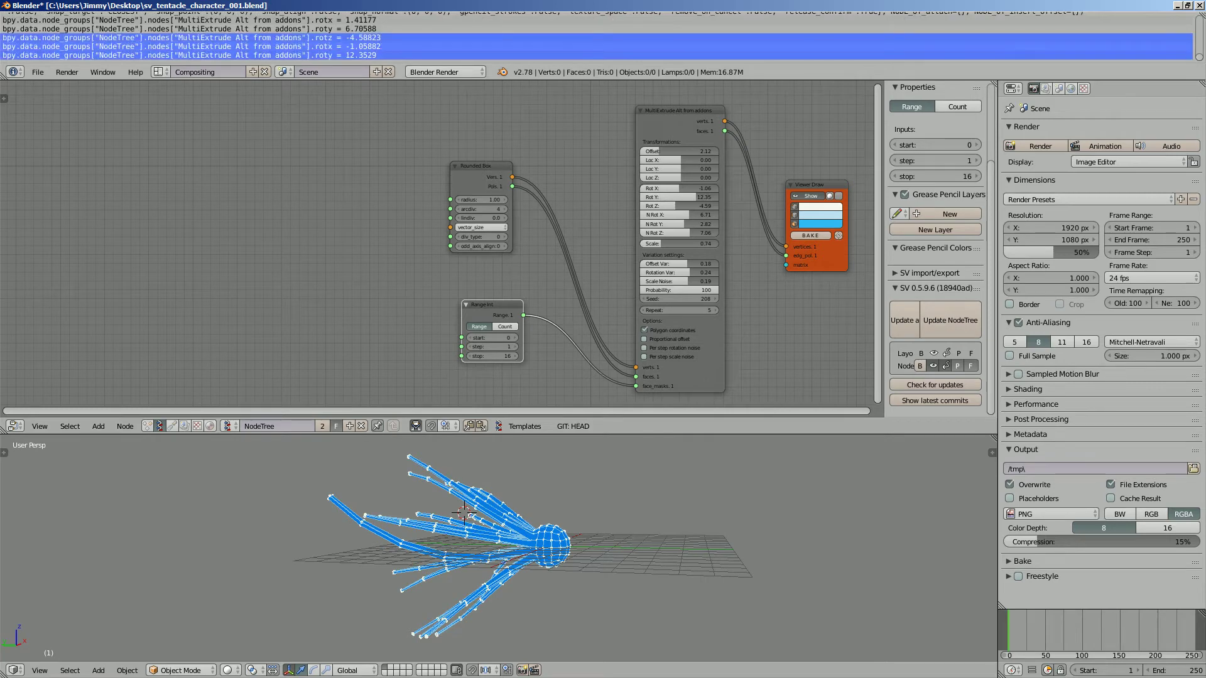
pyautogui.moveTo(377, 251); pyautogui.dragTo(397, 253, button='middle')
# - Add an Object ID Selector node with its data type set to node_groups
pyautogui.hotkey('shift', 'a')
pyautogui.write('Range Int')
pyautogui.write('object')
pyautogui.write(' id')
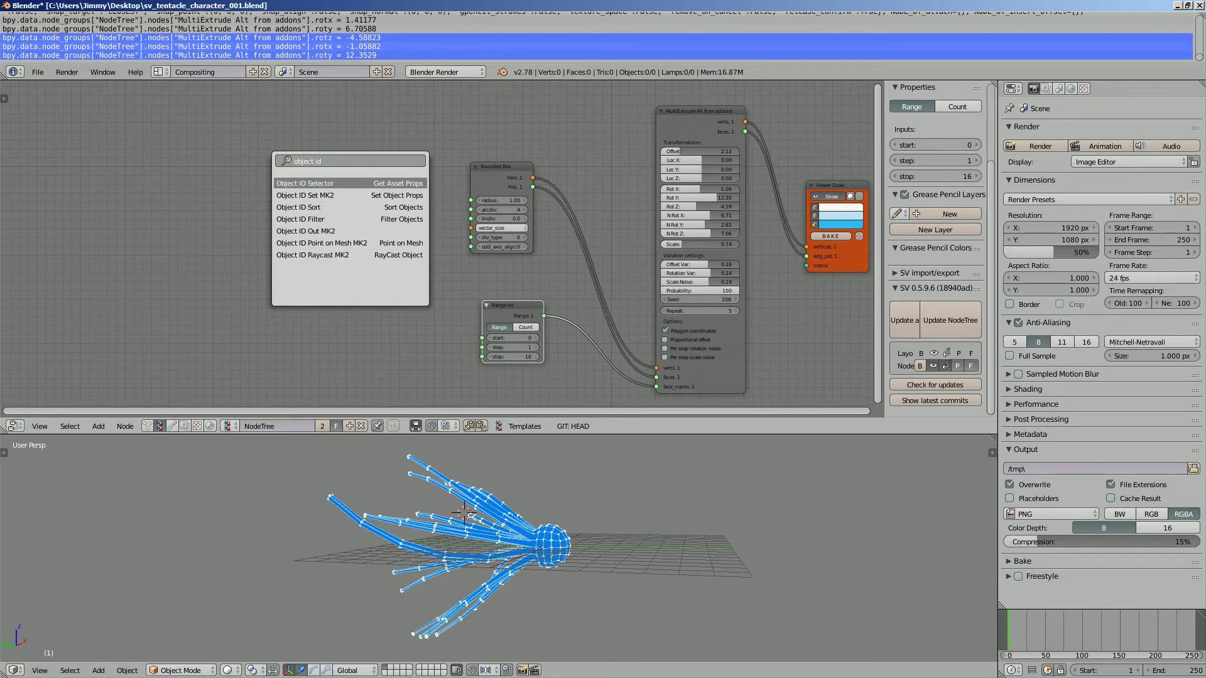
pyautogui.press('Return')
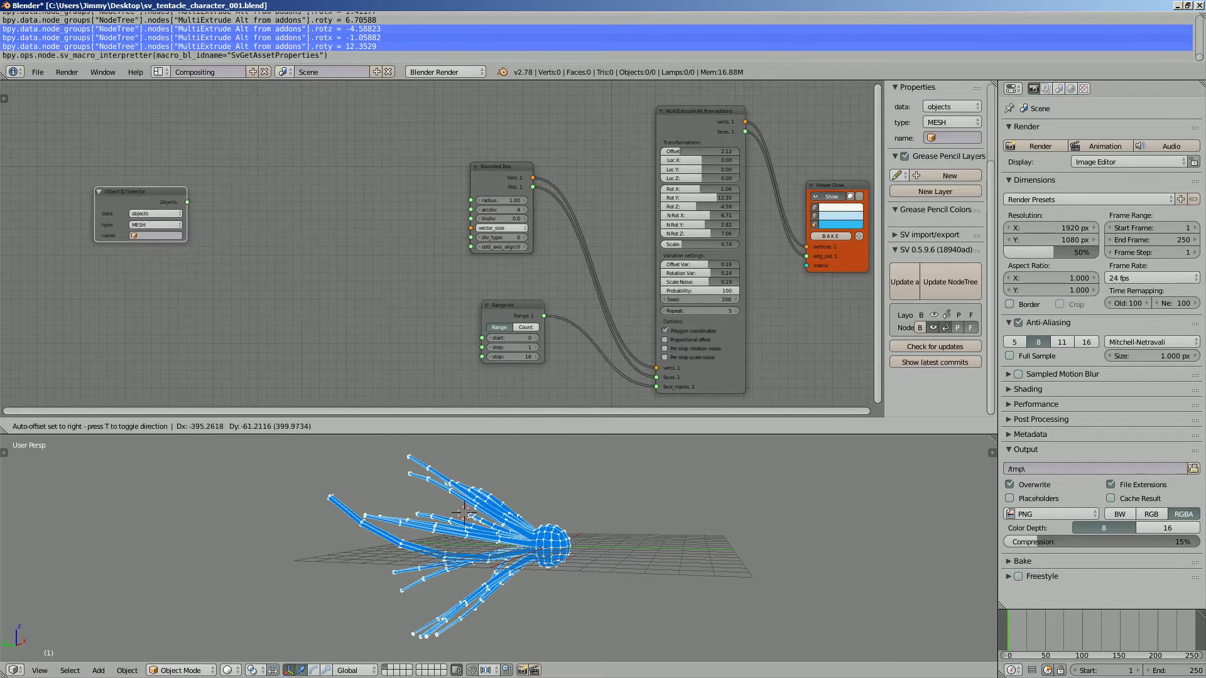
pyautogui.click(140, 213)
pyautogui.click(139, 213)
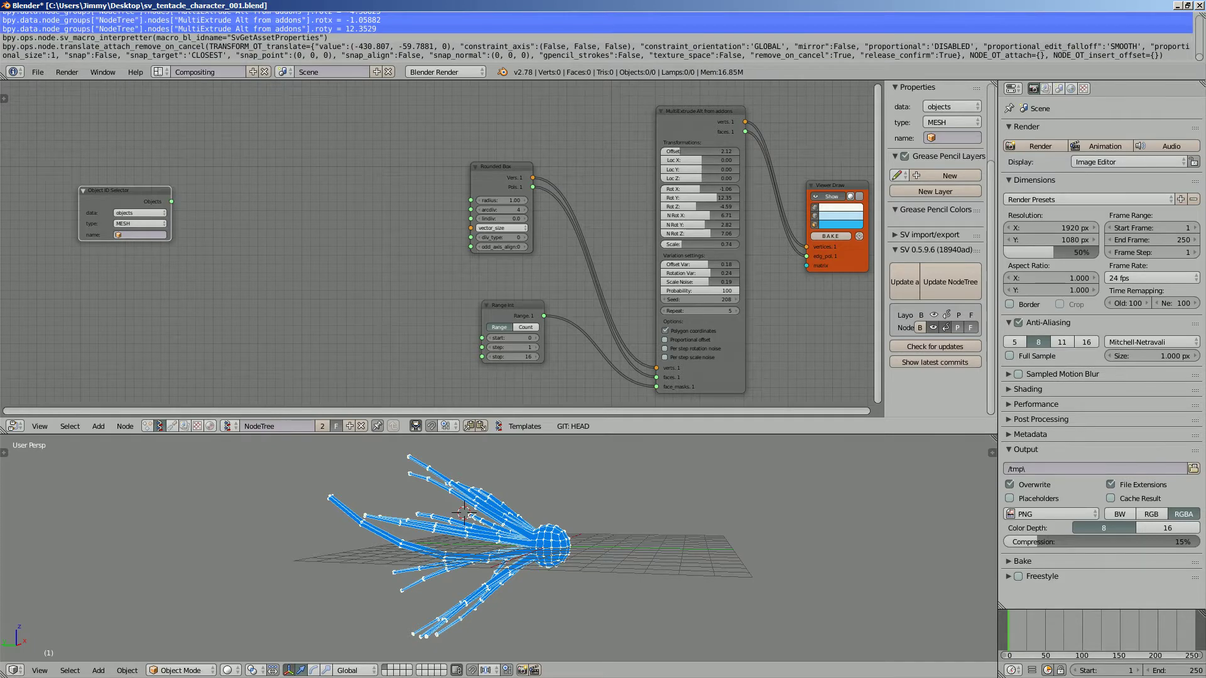
pyautogui.scroll(3, 190, 222)
pyautogui.click(91, 206)
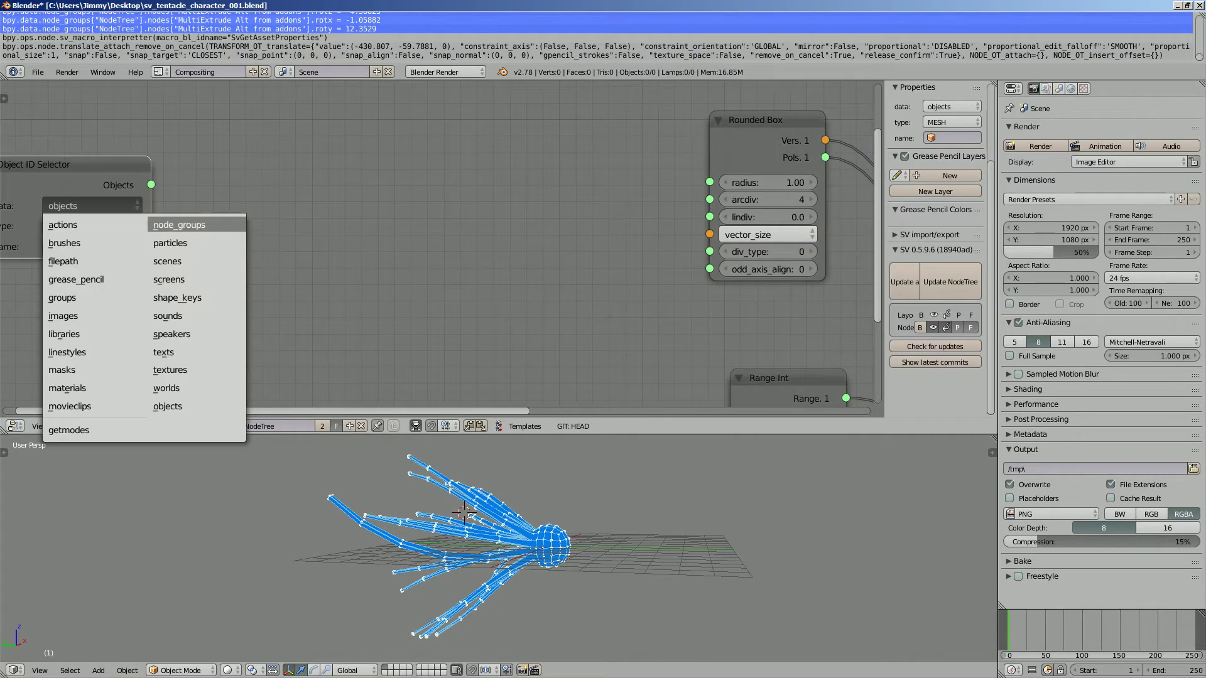
pyautogui.click(179, 224)
pyautogui.scroll(-2, 873, 245)
pyautogui.moveTo(237, 201); pyautogui.dragTo(115, 233)
# - Rename the node tree to 'Octopus' and save the file
pyautogui.click(276, 426)
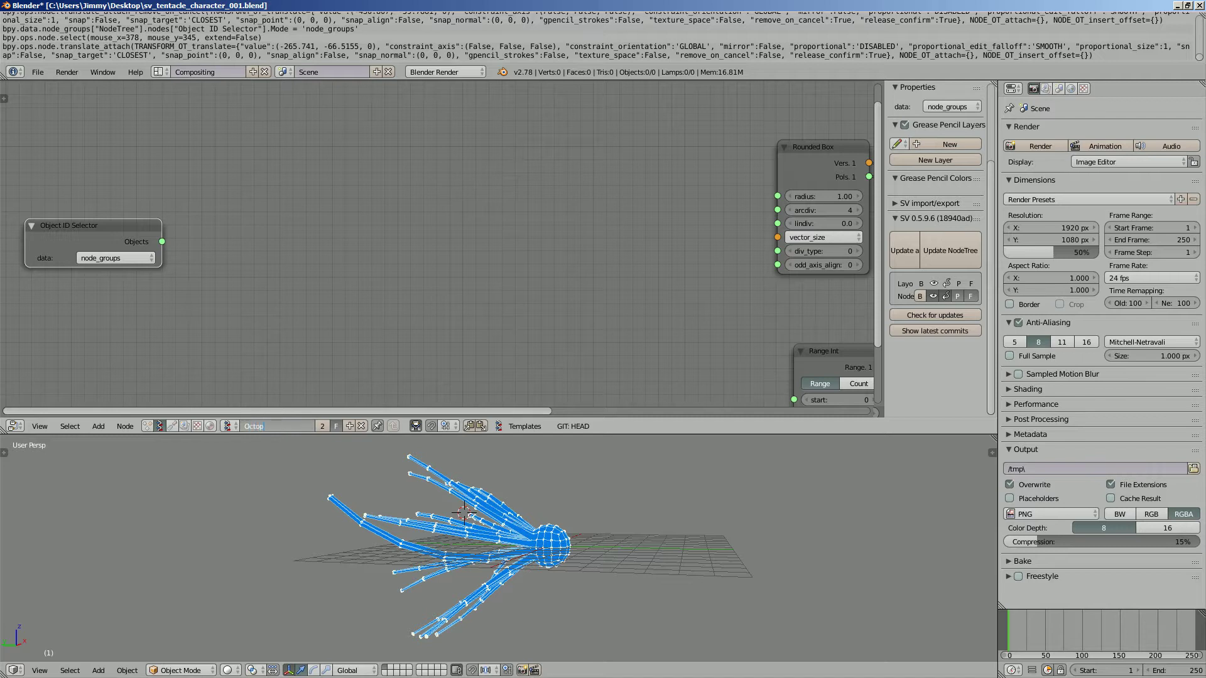
pyautogui.write('Octopus')
pyautogui.press('Return')
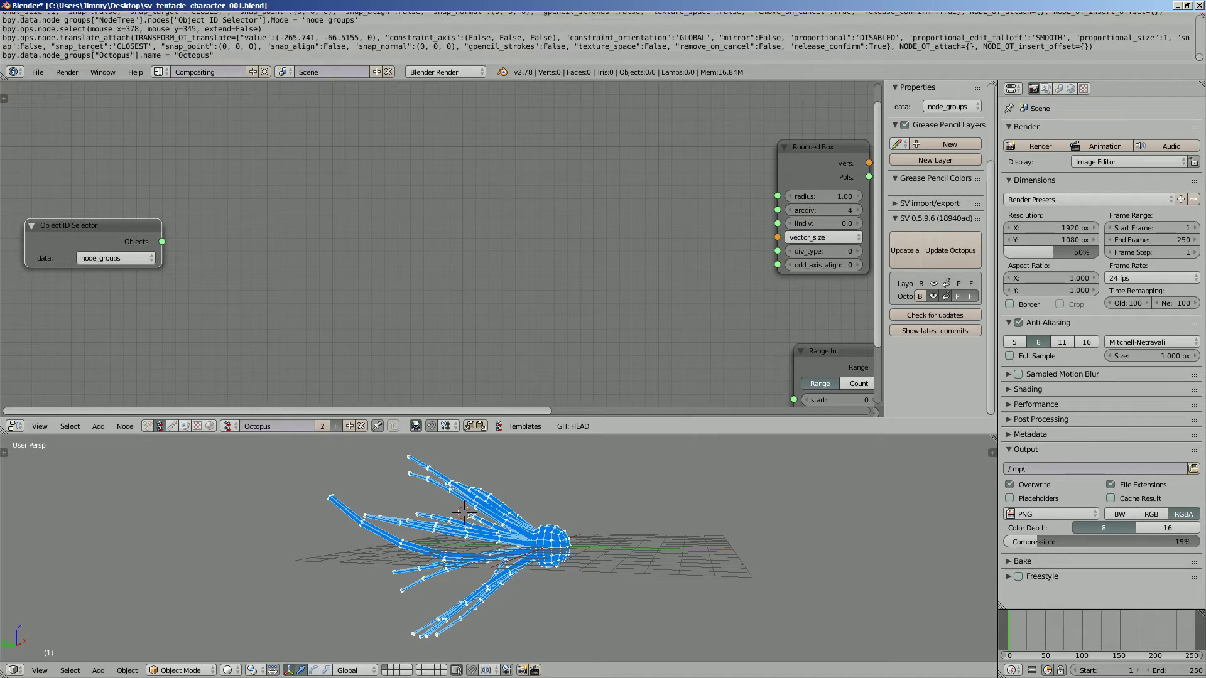
pyautogui.hotkey('ctrl', 's')
# - Add a Stethoscope MK2 node via the node search
pyautogui.press('space')
pyautogui.write('ste')
pyautogui.press('Return')
# - Link the selector's Objects output to the Stethoscope's Data input and reposition the Stethoscope
pyautogui.moveTo(162, 241); pyautogui.dragTo(256, 347)
pyautogui.scroll(1, 439, 245)
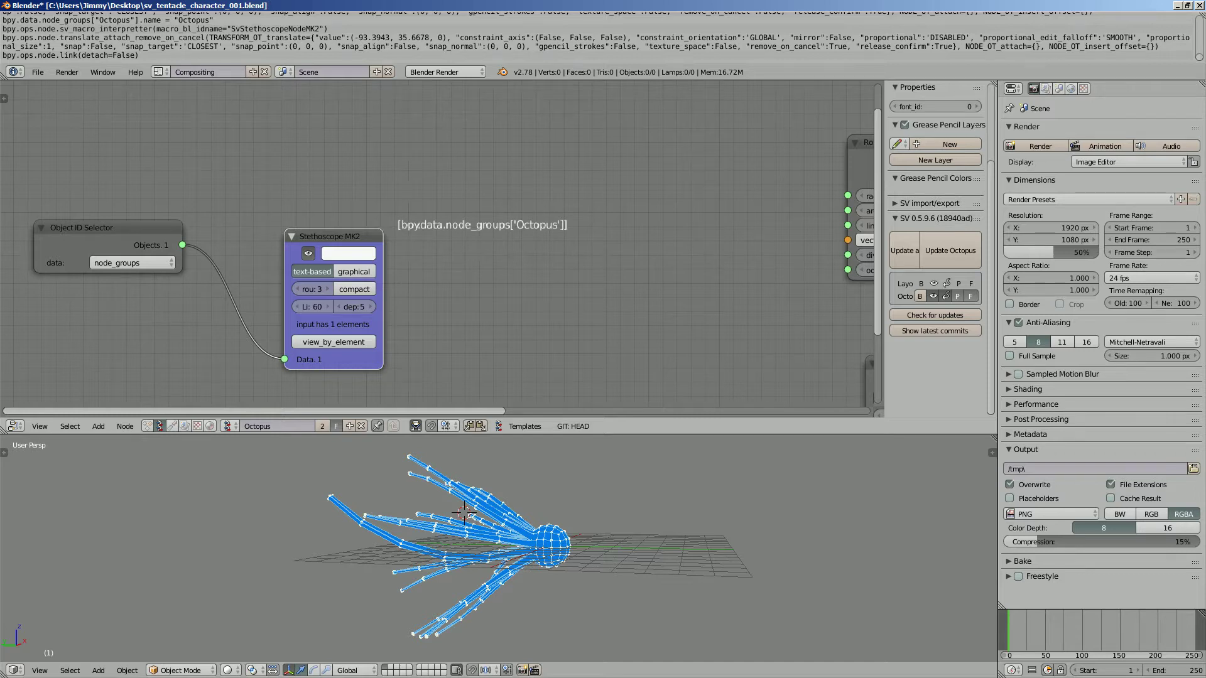
pyautogui.moveTo(348, 235); pyautogui.dragTo(390, 269)
# - Drop an Object ID Filter onto the link and set its name filter to 'Octopus'
pyautogui.hotkey('ctrl', 'f')
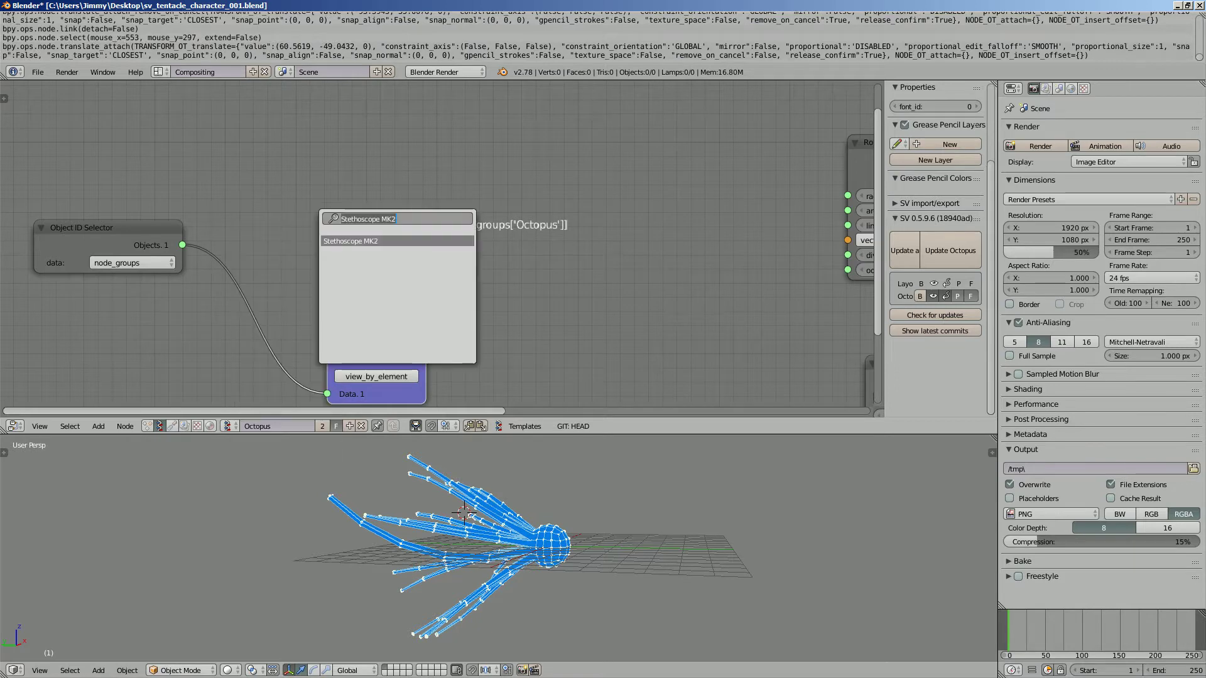
pyautogui.write('filt')
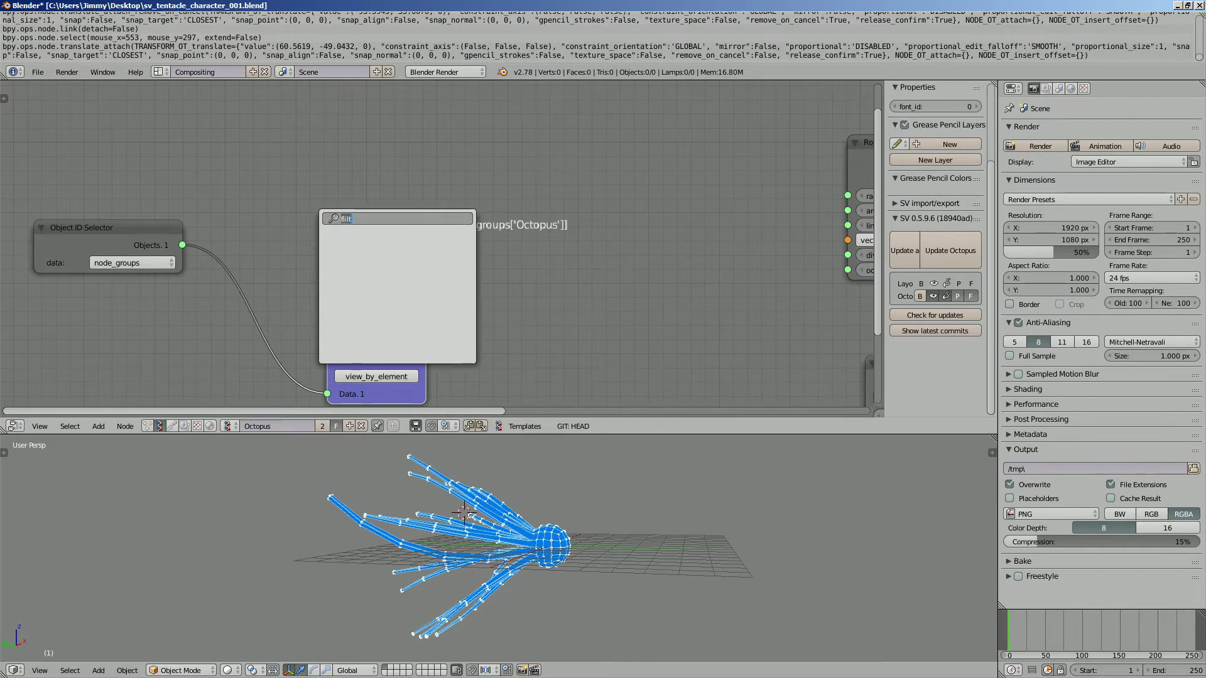
pyautogui.write('er')
pyautogui.press('Down')
pyautogui.press('Return')
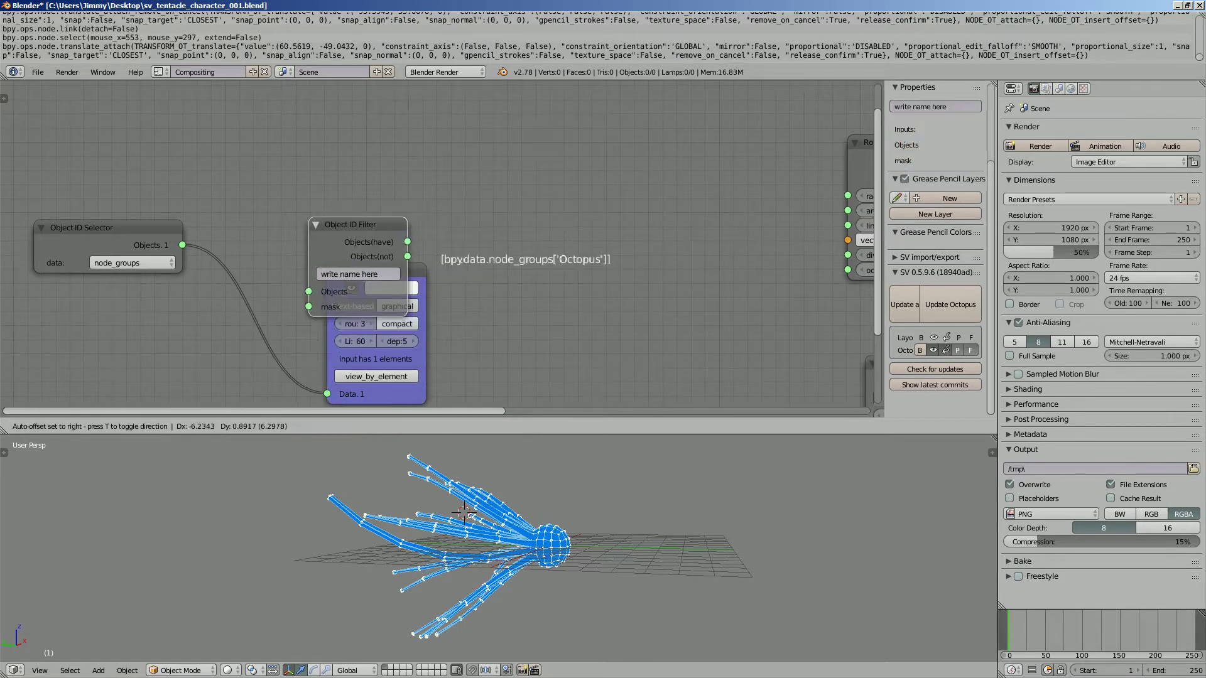
pyautogui.press('Return')
pyautogui.click(304, 262)
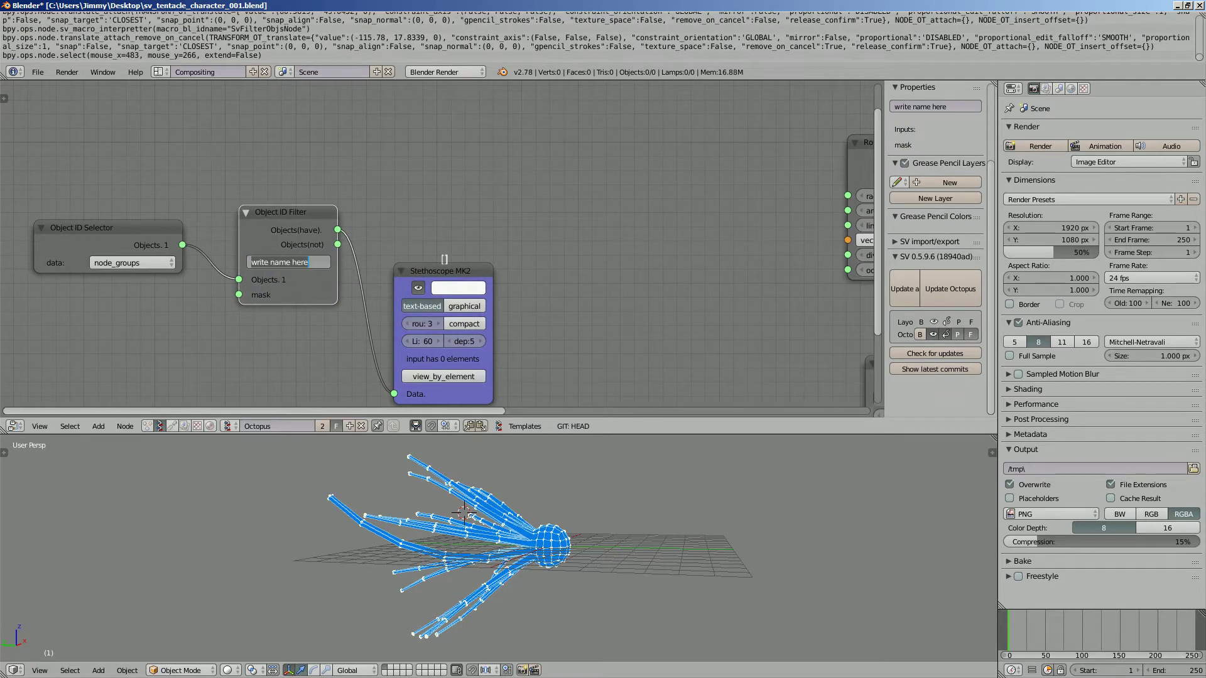
pyautogui.write('Octopus')
pyautogui.press('Return')
# - Tidy the layout, shifting the filter, Stethoscope, MultiExtrude, Rounded Box and Range Int nodes
pyautogui.moveTo(292, 231); pyautogui.dragTo(288, 219)
pyautogui.moveTo(442, 275); pyautogui.dragTo(450, 259)
pyautogui.scroll(-2, 449, 258)
pyautogui.moveTo(449, 259); pyautogui.dragTo(56, 213, button='middle')
pyautogui.moveTo(553, 75); pyautogui.dragTo(462, 125, button='middle')
pyautogui.moveTo(462, 126); pyautogui.dragTo(490, 117)
pyautogui.moveTo(491, 116); pyautogui.dragTo(640, 60, button='middle')
pyautogui.moveTo(383, 165); pyautogui.dragTo(465, 171)
pyautogui.moveTo(397, 324); pyautogui.dragTo(475, 318)
pyautogui.scroll(-1, 475, 318)
pyautogui.moveTo(475, 317); pyautogui.dragTo(646, 295, button='middle')
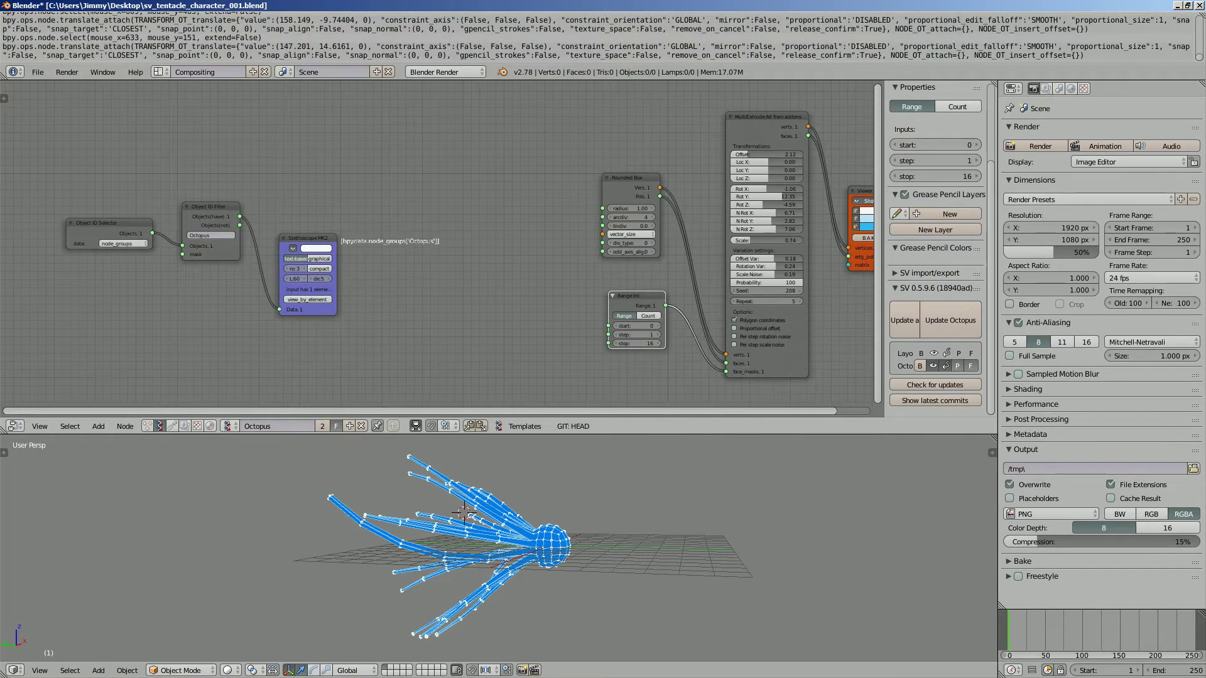
# - Adjust MultiExtrude Rot X/Y, set Rot Z to -1.41 and twist N Rot to 8.82, -0.71, -2.12
pyautogui.scroll(1, 440, 235)
pyautogui.keyDown('ctrl'); pyautogui.scroll(-3, 439, 236); pyautogui.keyUp('ctrl')
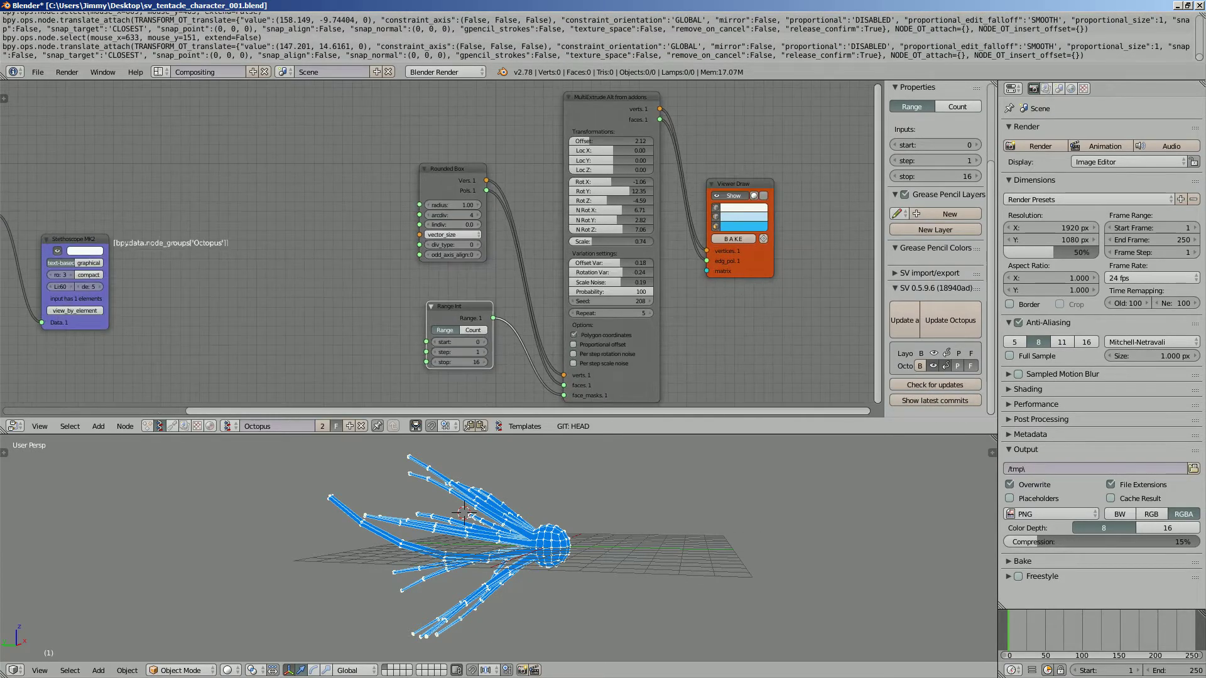
pyautogui.moveTo(603, 182); pyautogui.dragTo(625, 201)
pyautogui.moveTo(603, 210)
pyautogui.mouseDown()
pyautogui.moveTo(628, 209)
pyautogui.moveTo(597, 220)
pyautogui.mouseUp()
pyautogui.moveTo(615, 229); pyautogui.dragTo(590, 229)
# - Rearrange the Stethoscope MK2 and Range Int nodes and bring the Viewer into view
pyautogui.keyDown('ctrl'); pyautogui.scroll(8, 273, 241); pyautogui.keyUp('ctrl')
pyautogui.scroll(1, 273, 242)
pyautogui.moveTo(273, 242); pyautogui.dragTo(302, 256)
pyautogui.moveTo(302, 256); pyautogui.dragTo(258, 227, button='middle')
pyautogui.moveTo(603, 280); pyautogui.dragTo(601, 265)
pyautogui.moveTo(601, 265); pyautogui.dragTo(547, 284, button='middle')
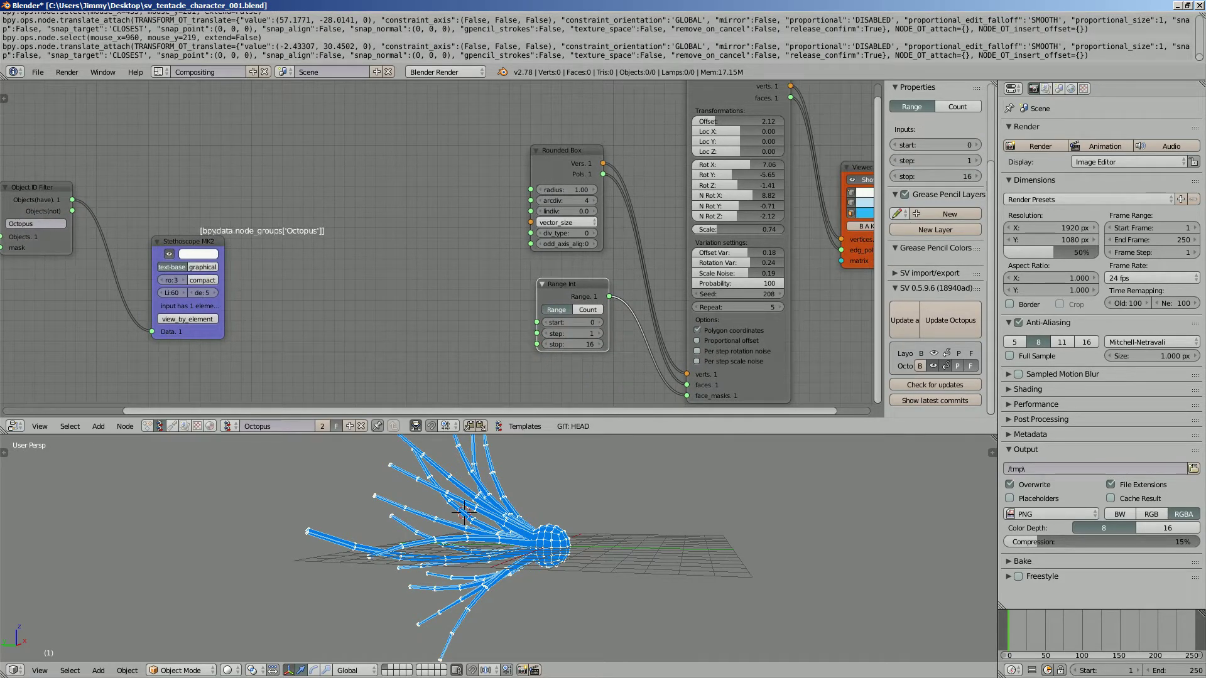
pyautogui.moveTo(559, 222); pyautogui.dragTo(628, 222, button='middle')
# - Set MultiExtrude Rot X to 3.18 and Rot Y to -5.29
pyautogui.moveTo(816, 164); pyautogui.dragTo(811, 164)
pyautogui.moveTo(810, 164)
pyautogui.mouseDown(button='middle')
pyautogui.moveTo(886, 173)
pyautogui.moveTo(798, 174)
pyautogui.mouseUp(button='middle')
pyautogui.moveTo(792, 184); pyautogui.dragTo(795, 184)
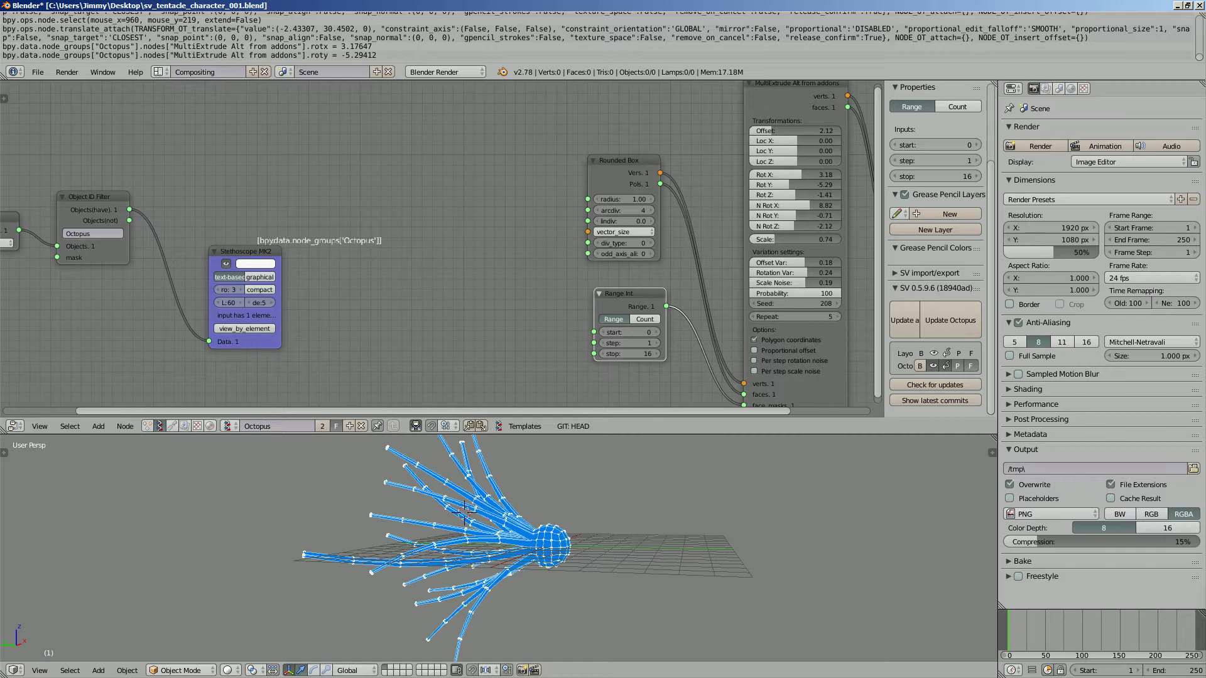
# - Nudge the Object ID Filter node and enlarge the Info editor to show more log lines
pyautogui.moveTo(87, 197); pyautogui.dragTo(245, 192, button='middle')
pyautogui.moveTo(245, 193); pyautogui.dragTo(259, 186)
pyautogui.scroll(2, 596, 35)
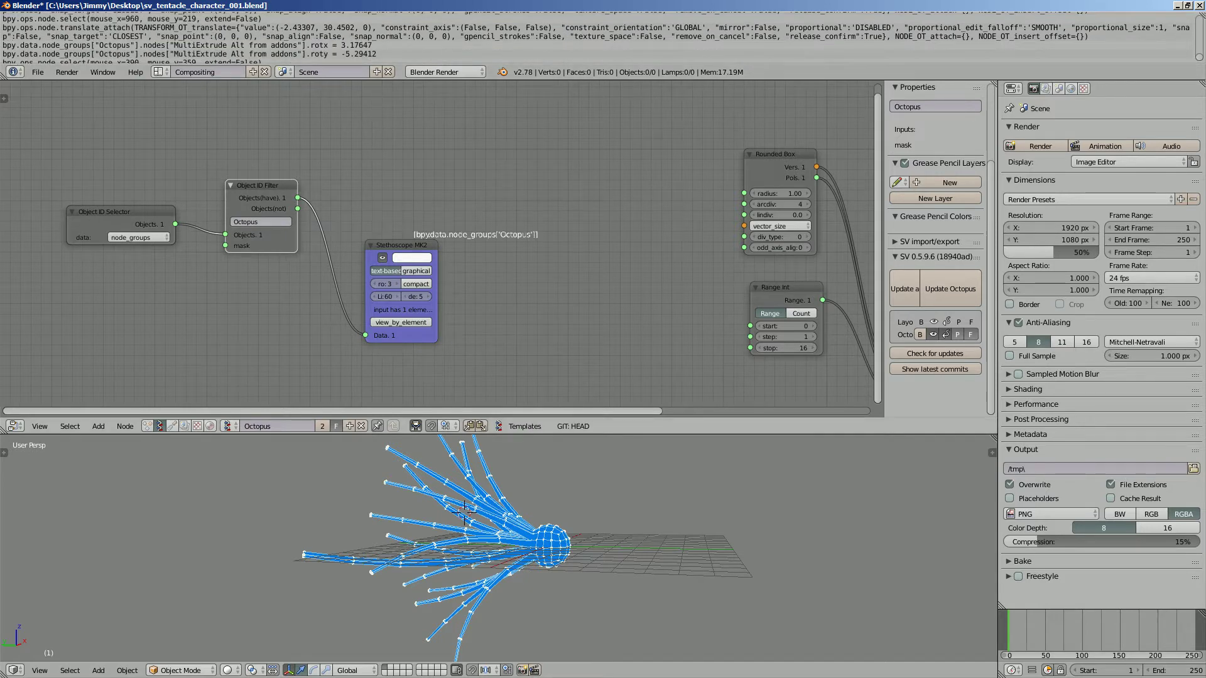
pyautogui.moveTo(817, 65); pyautogui.dragTo(817, 107)
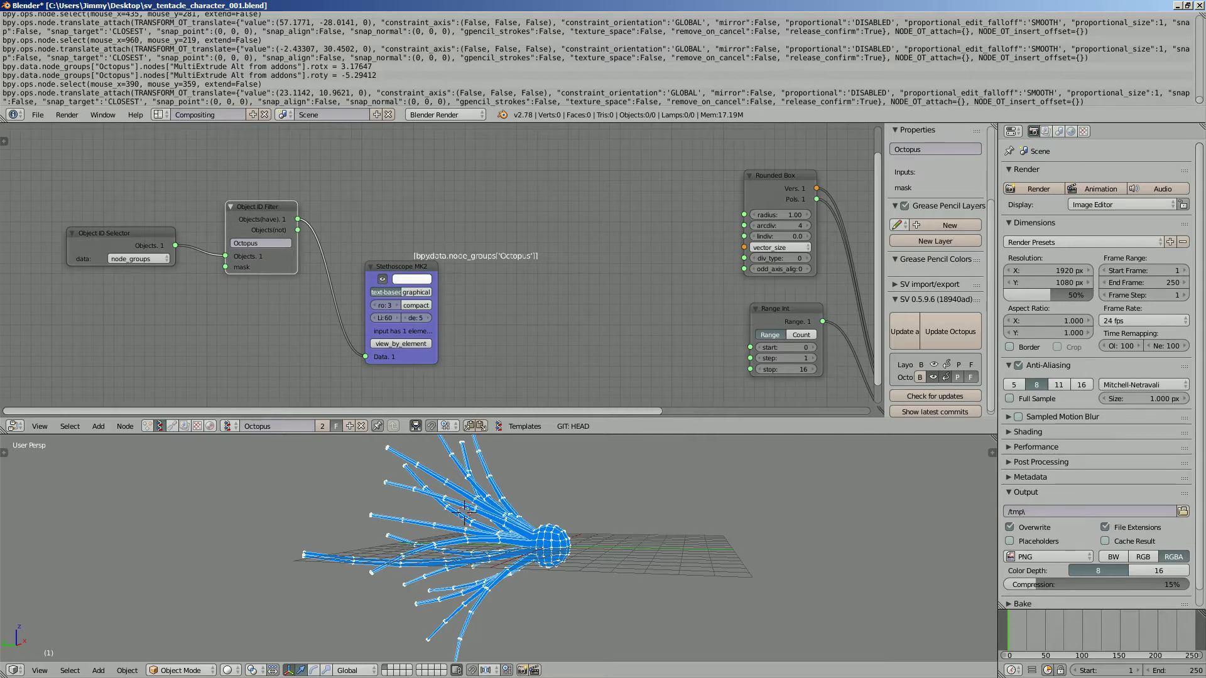
# - Pick the logged MultiExtrude rotation line and add an Object ID Set MK2 node
pyautogui.click(817, 66)
pyautogui.moveTo(387, 266); pyautogui.dragTo(393, 294)
pyautogui.hotkey('shift', 'a')
pyautogui.click(326, 230)
pyautogui.write('set')
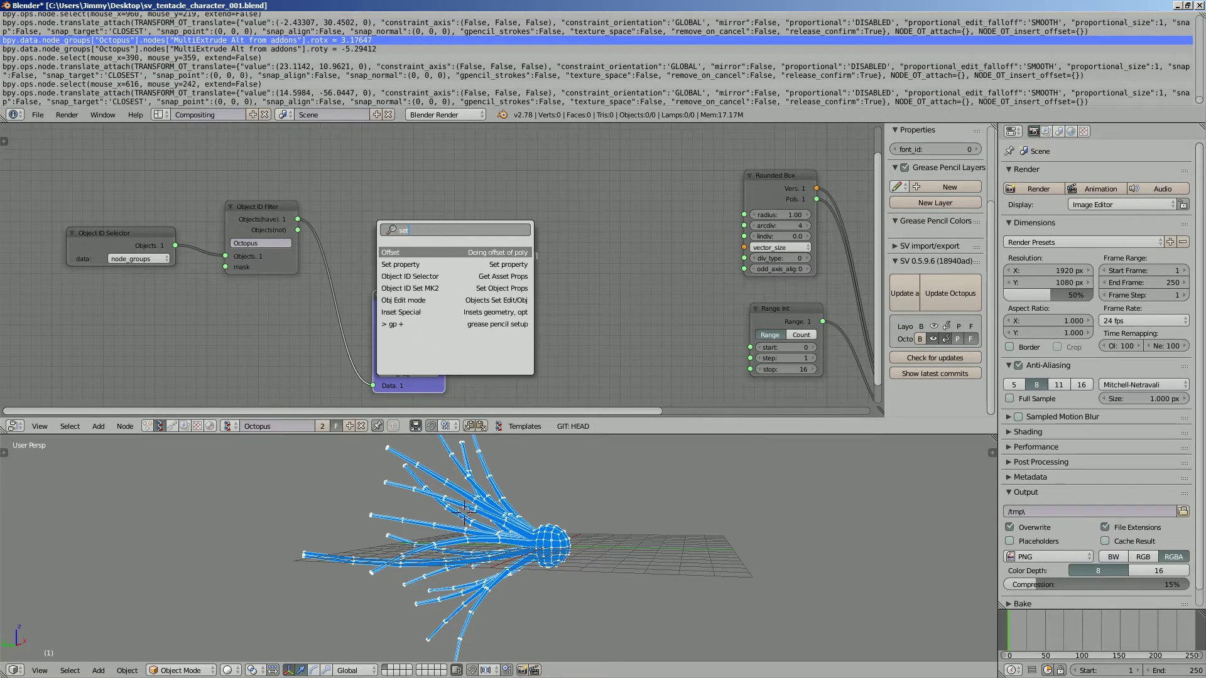
pyautogui.press('Down')
pyautogui.press('Down')
pyautogui.press('Return')
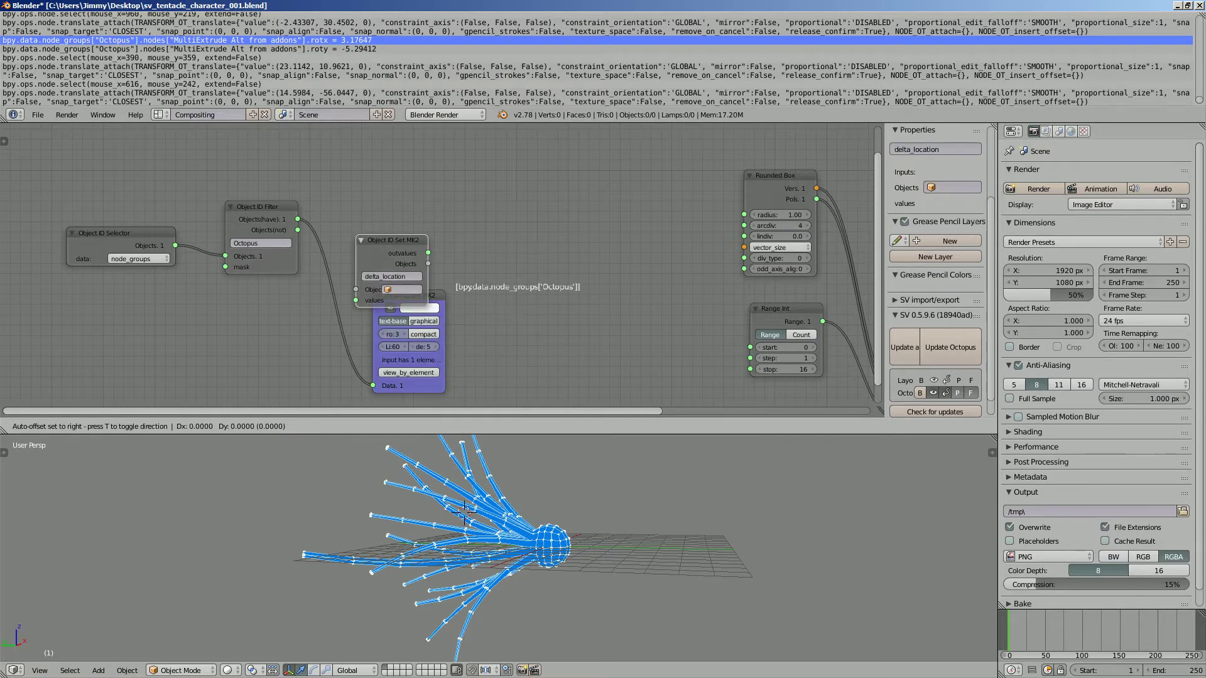
pyautogui.press('Return')
# - Widen the Object ID Set MK2 node and feed it the filtered Octopus objects
pyautogui.moveTo(421, 229); pyautogui.dragTo(475, 229)
pyautogui.scroll(1, 474, 229)
pyautogui.moveTo(475, 229); pyautogui.dragTo(578, 252, button='middle')
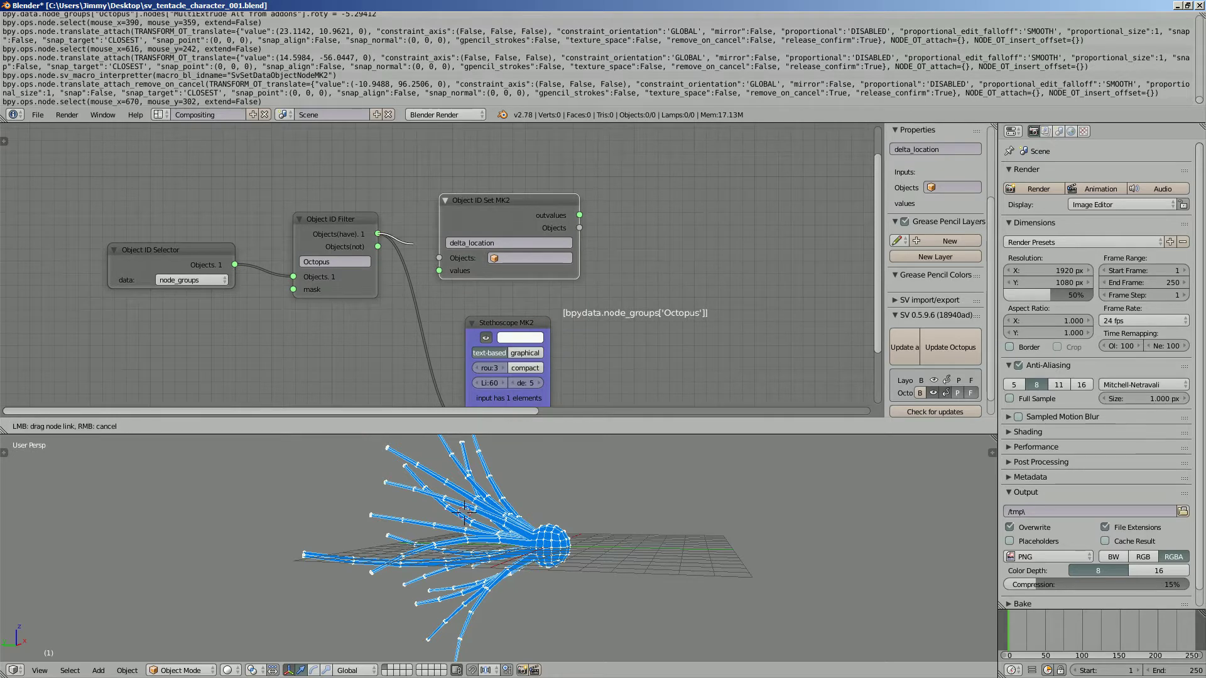
pyautogui.moveTo(378, 233); pyautogui.dragTo(438, 257)
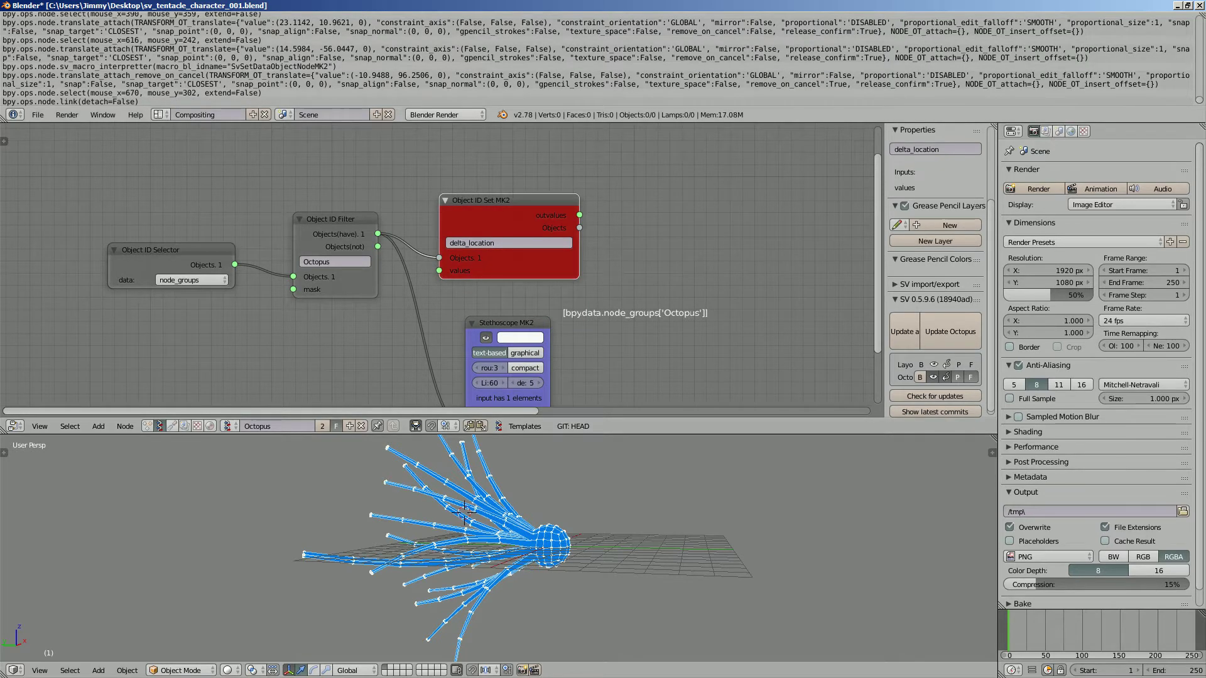
# - Paste the rotz path into the property field, trimming the node-group prefix and trailing value
pyautogui.scroll(1, 596, 59)
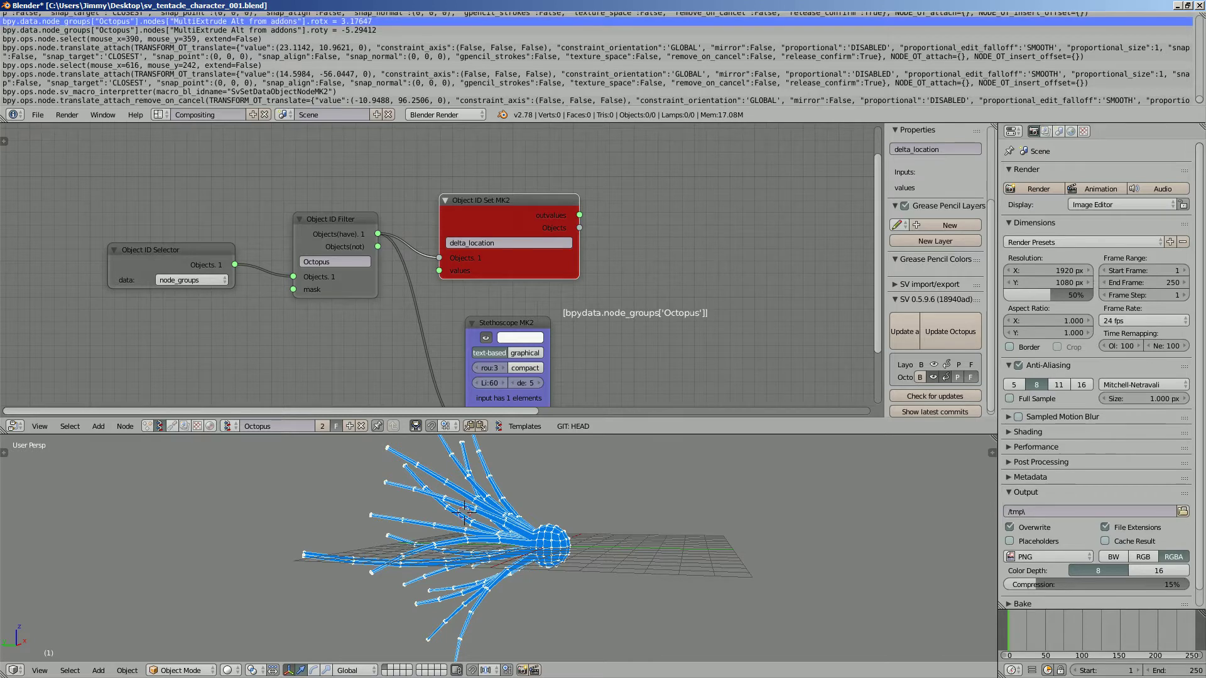
pyautogui.write('bpy.data.node_groups["Octopus"].nodes["MultiExtrude Alt from addons"].rotz = -4.58823')
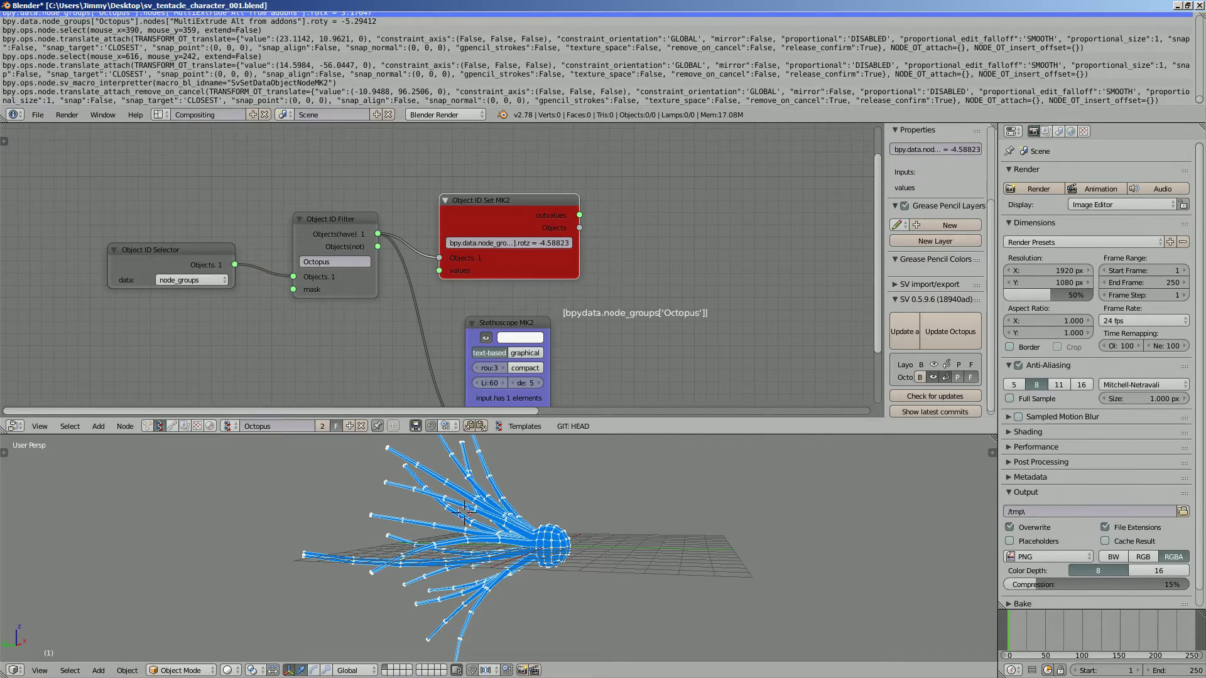
pyautogui.moveTo(578, 239); pyautogui.dragTo(782, 238)
pyautogui.scroll(3, 587, 237)
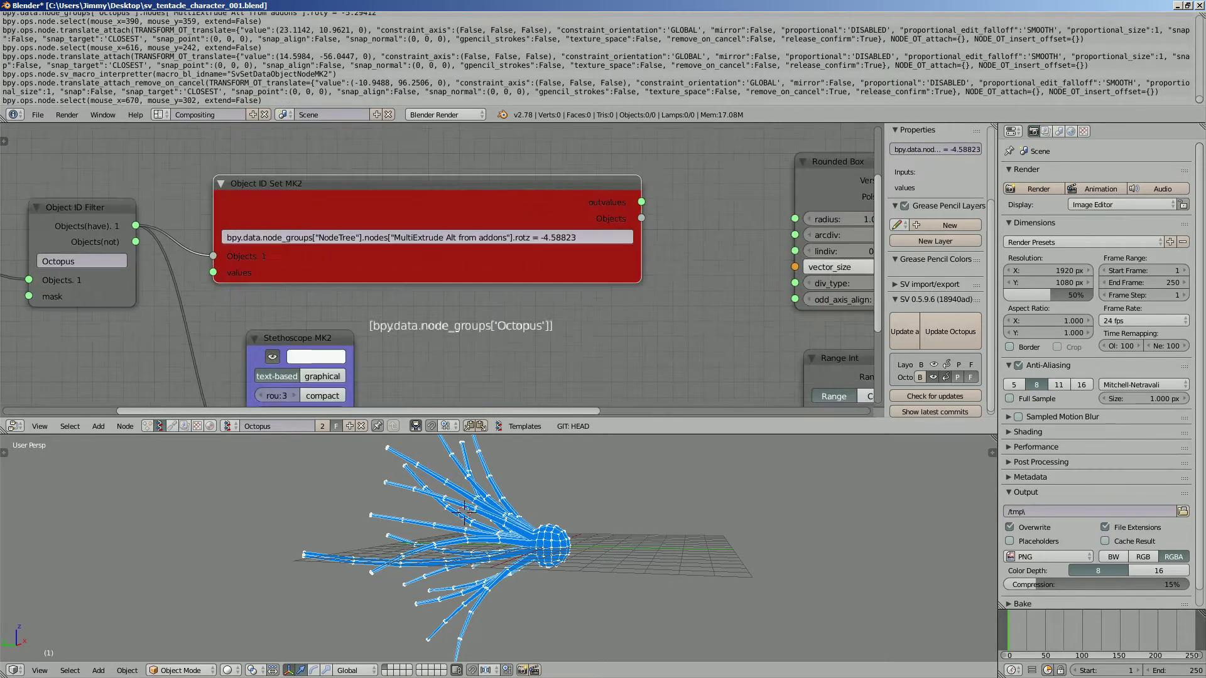
pyautogui.scroll(1, 437, 270)
pyautogui.click(377, 246)
pyautogui.moveTo(339, 245); pyautogui.dragTo(552, 246)
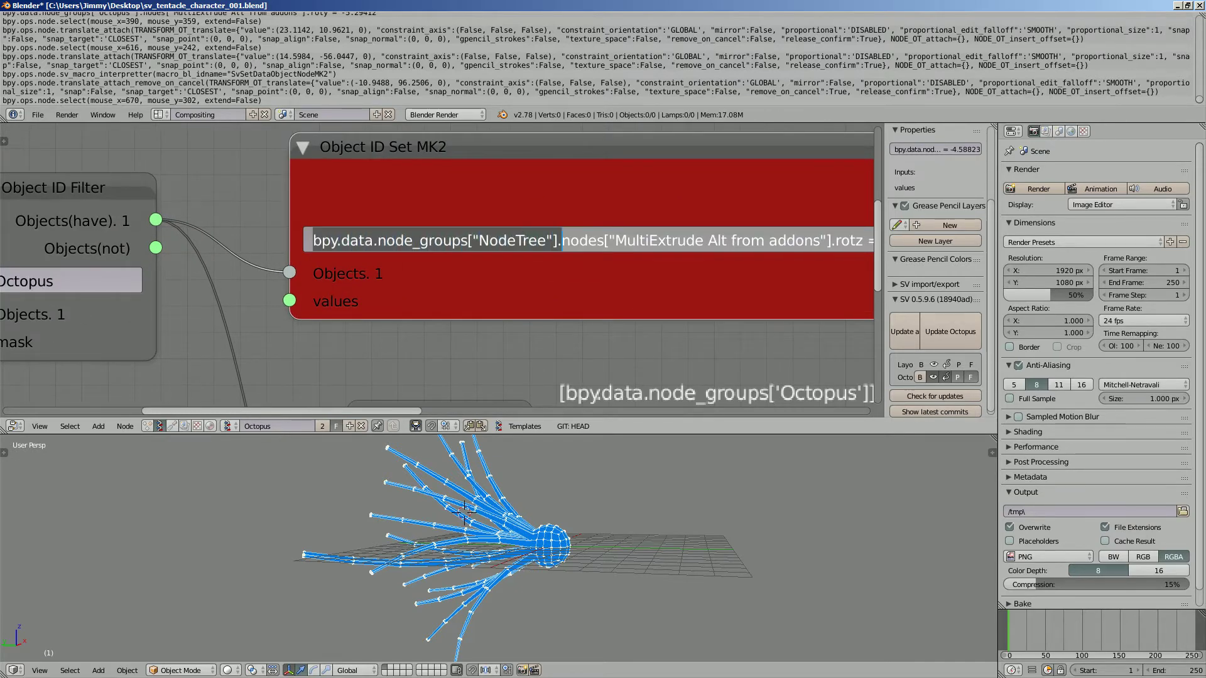
pyautogui.press('Delete')
pyautogui.press('Return')
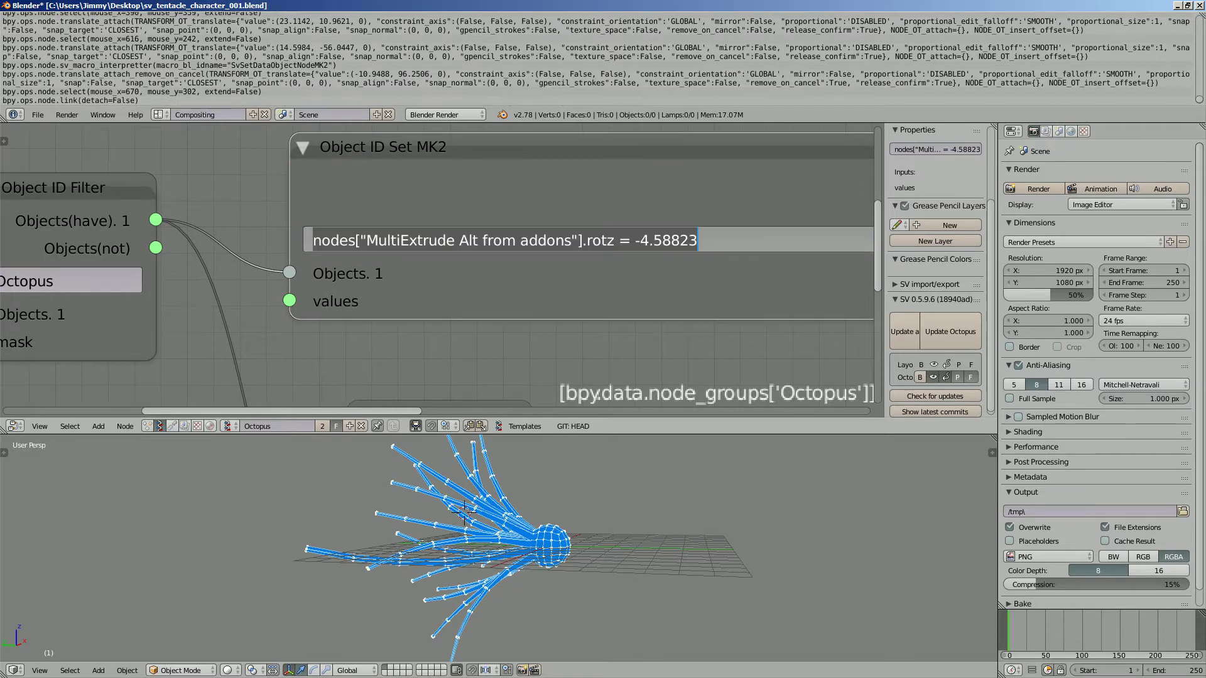
pyautogui.click(617, 240)
pyautogui.hotkey('shift', 'End')
pyautogui.press('Delete')
pyautogui.press('Return')
# - Save the blend file
pyautogui.scroll(-3, 468, 289)
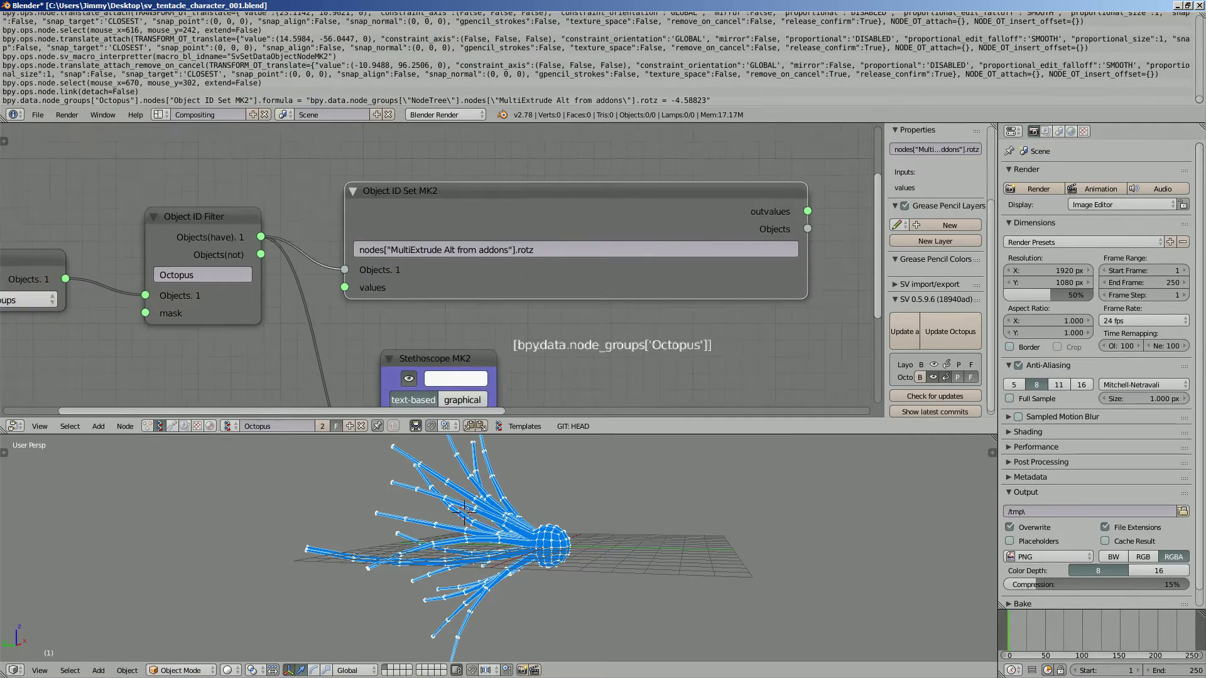
pyautogui.hotkey('ctrl', 's')
pyautogui.click(578, 257)
pyautogui.scroll(-1, 578, 258)
# - Add a Float number node and connect it to the Object ID Set values input
pyautogui.hotkey('alt', 'space')
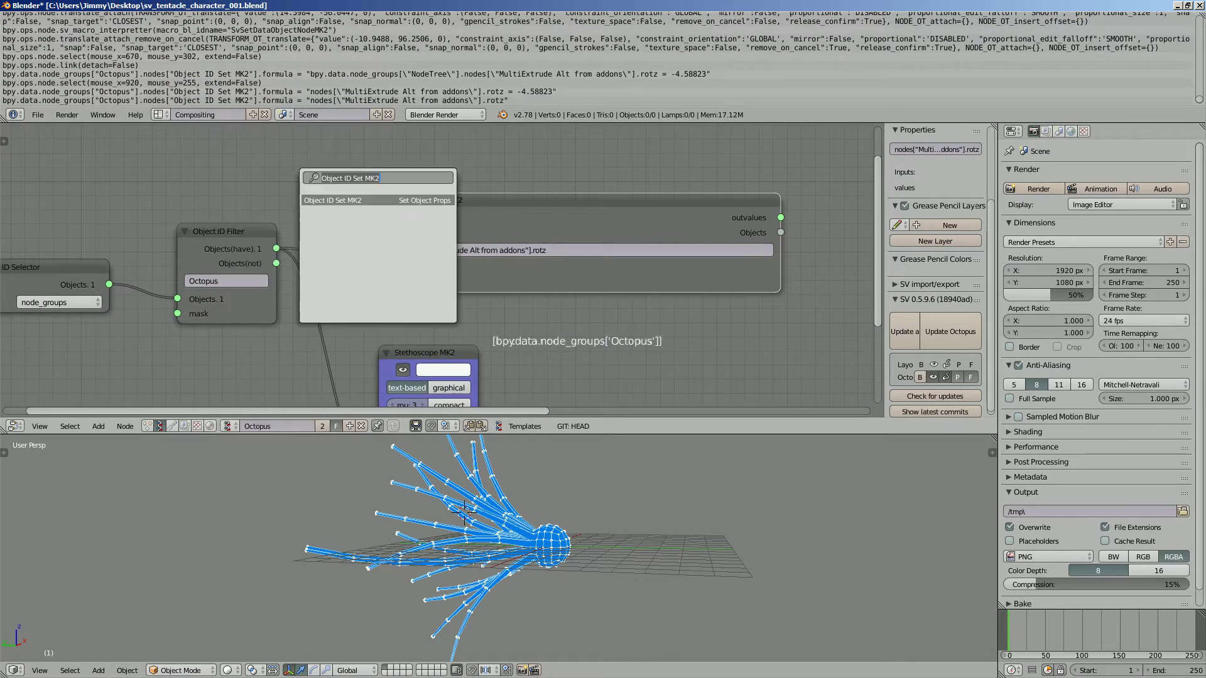
pyautogui.write('float')
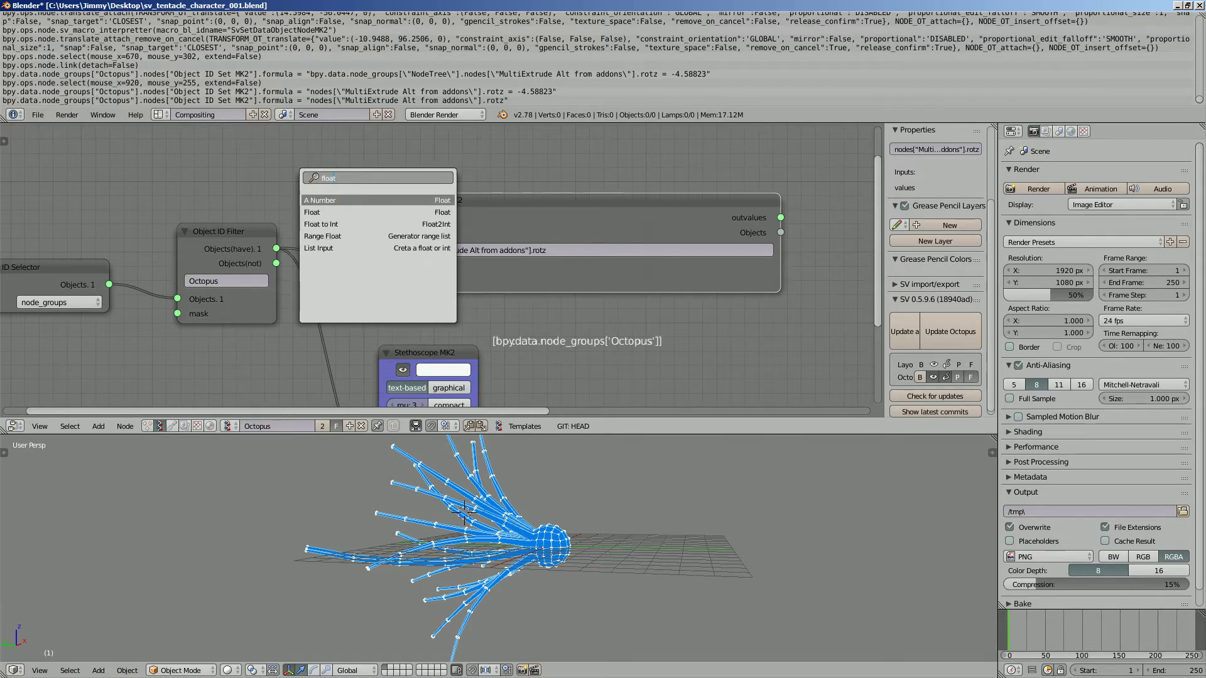
pyautogui.press('Return')
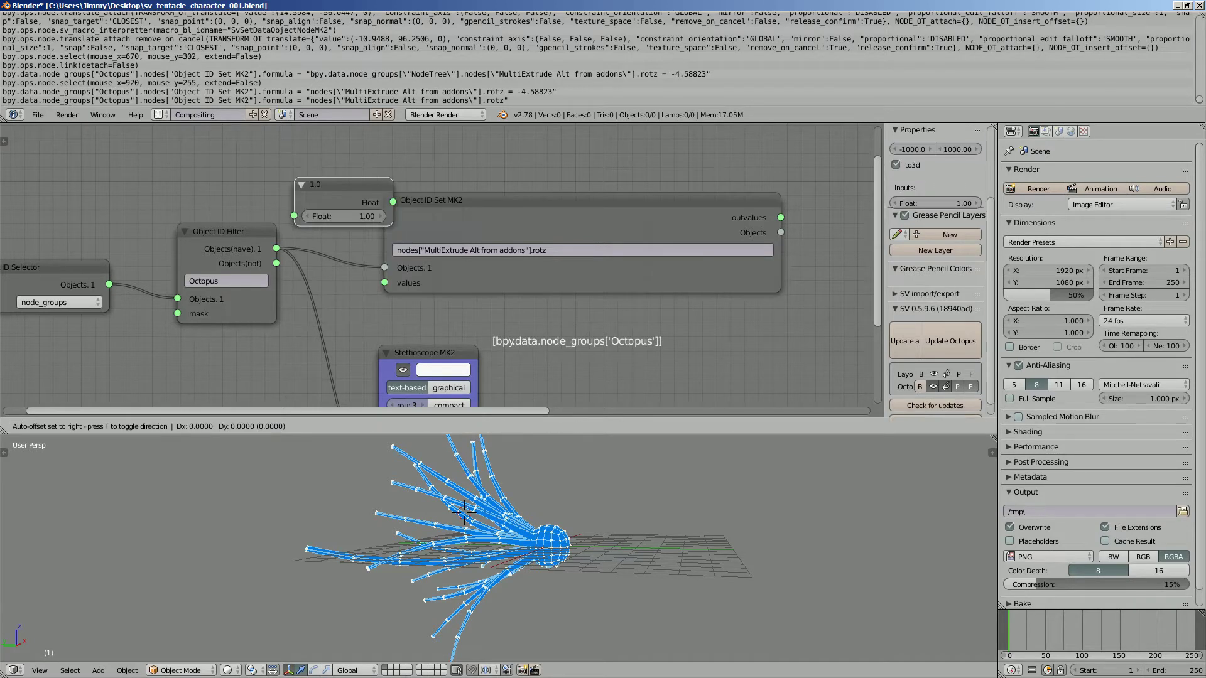
pyautogui.click(286, 209)
pyautogui.moveTo(290, 209); pyautogui.dragTo(290, 208)
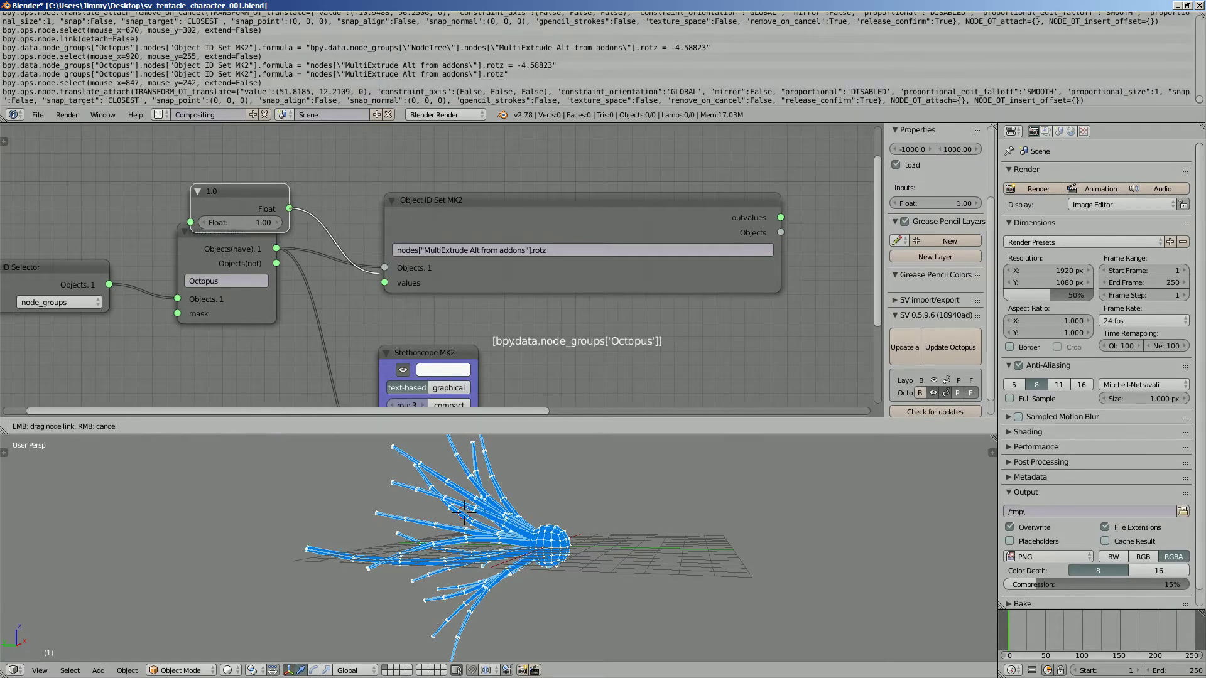
pyautogui.moveTo(377, 272); pyautogui.dragTo(384, 282)
# - Try Float values -41.69, -5.60, 2.80 and 1.48 driving rotz, saving along the way
pyautogui.moveTo(245, 186); pyautogui.dragTo(106, 181)
pyautogui.click(264, 192)
pyautogui.scroll(-2, 265, 192)
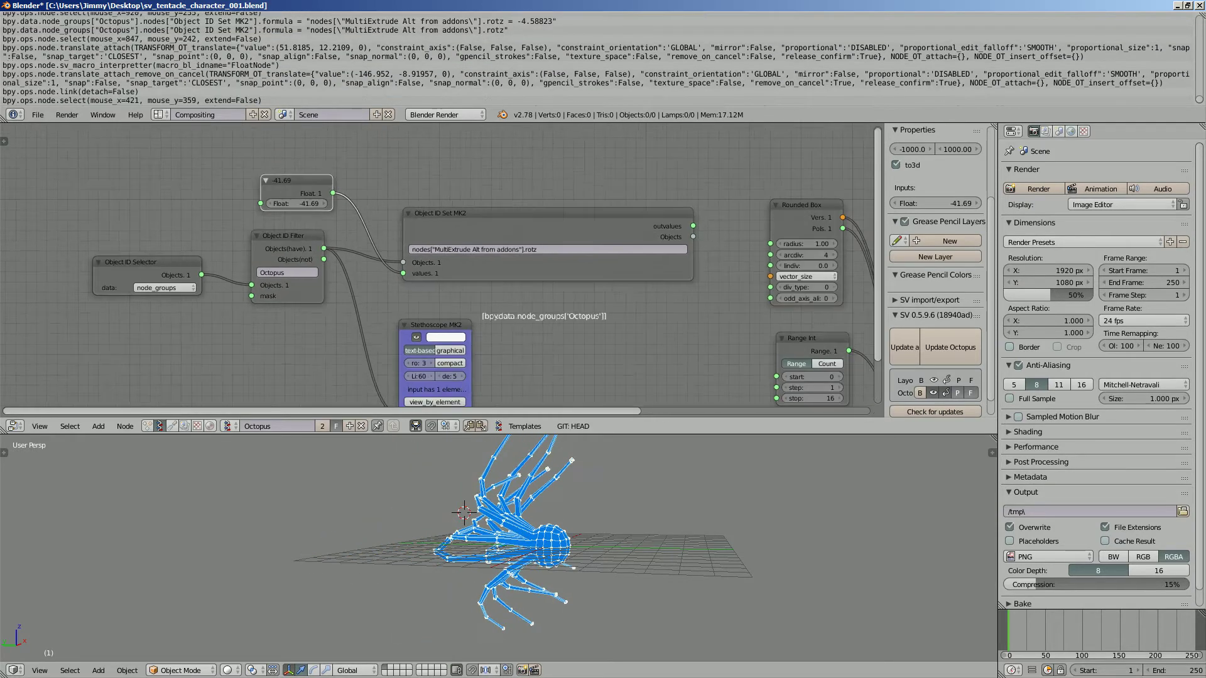
pyautogui.scroll(-1, 281, 234)
pyautogui.moveTo(295, 209); pyautogui.dragTo(459, 208)
pyautogui.hotkey('ctrl', 's')
pyautogui.moveTo(502, 251); pyautogui.dragTo(438, 233, button='middle')
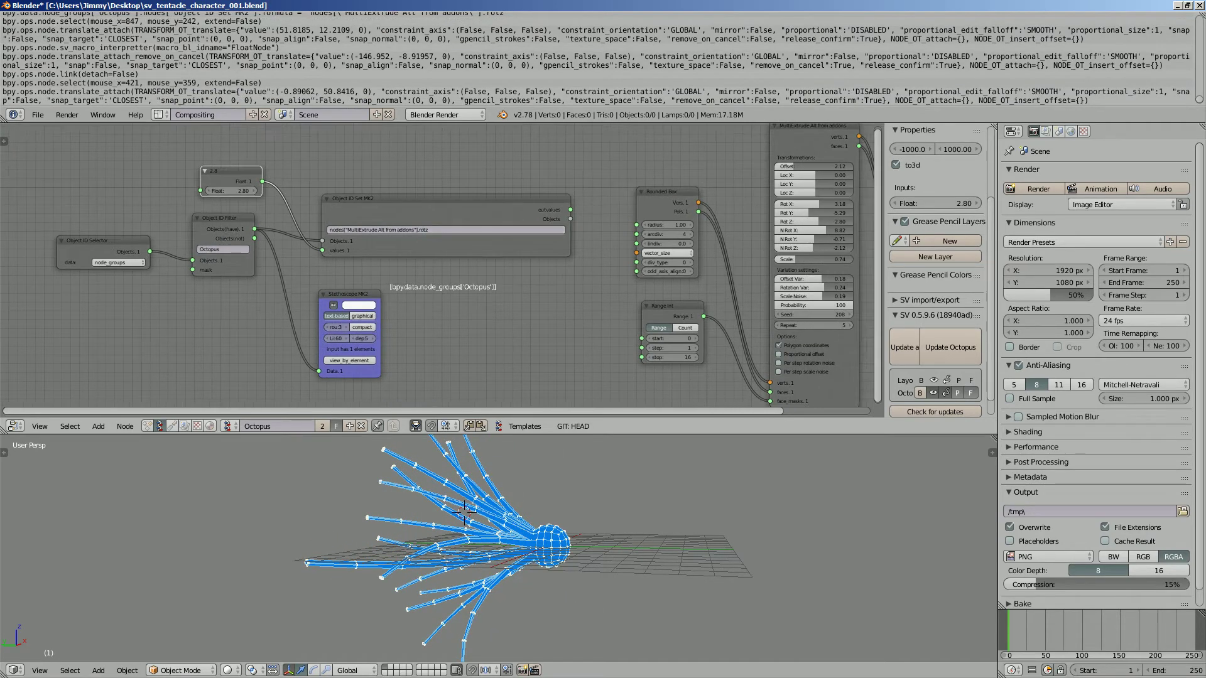
pyautogui.moveTo(229, 190); pyautogui.dragTo(211, 190)
# - Shift the Viewer Draw and MultiExtrude nodes and hide the N sidebar for more room
pyautogui.keyDown('ctrl'); pyautogui.moveTo(502, 251); pyautogui.dragTo(392, 266, button='middle'); pyautogui.keyUp('ctrl')
pyautogui.keyDown('ctrl'); pyautogui.keyDown('shift'); pyautogui.click(816, 251); pyautogui.keyUp('shift'); pyautogui.keyUp('ctrl')
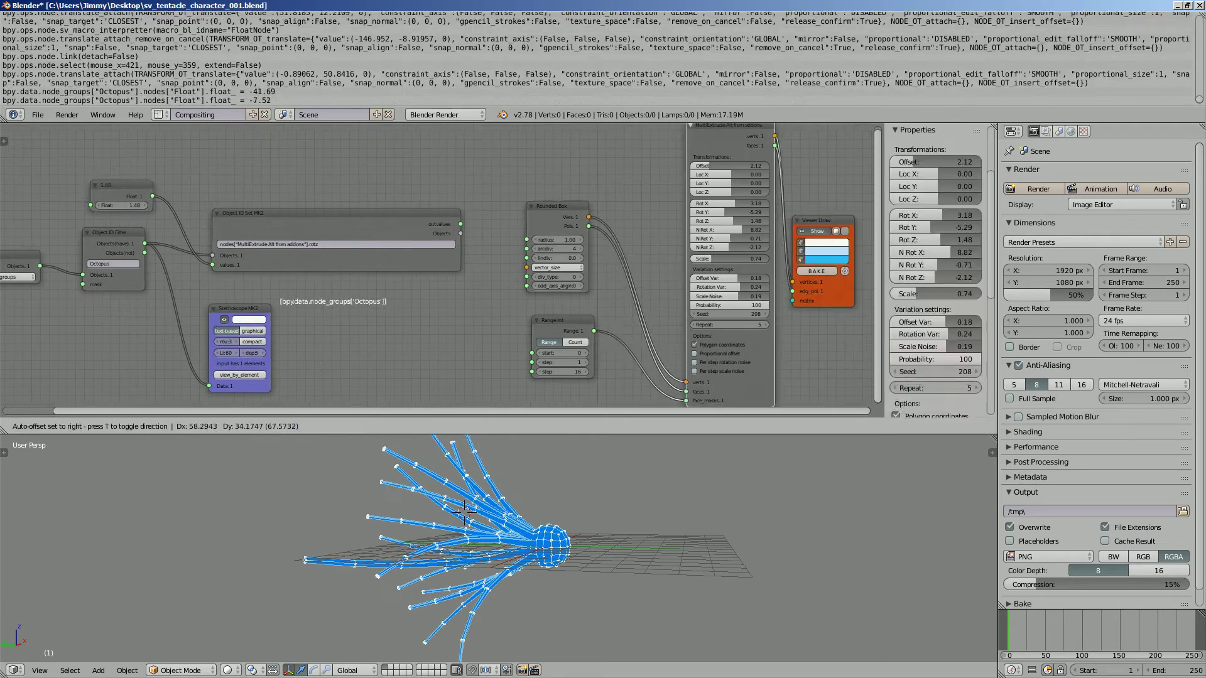
pyautogui.moveTo(729, 126); pyautogui.dragTo(718, 135)
pyautogui.moveTo(822, 221); pyautogui.dragTo(832, 217)
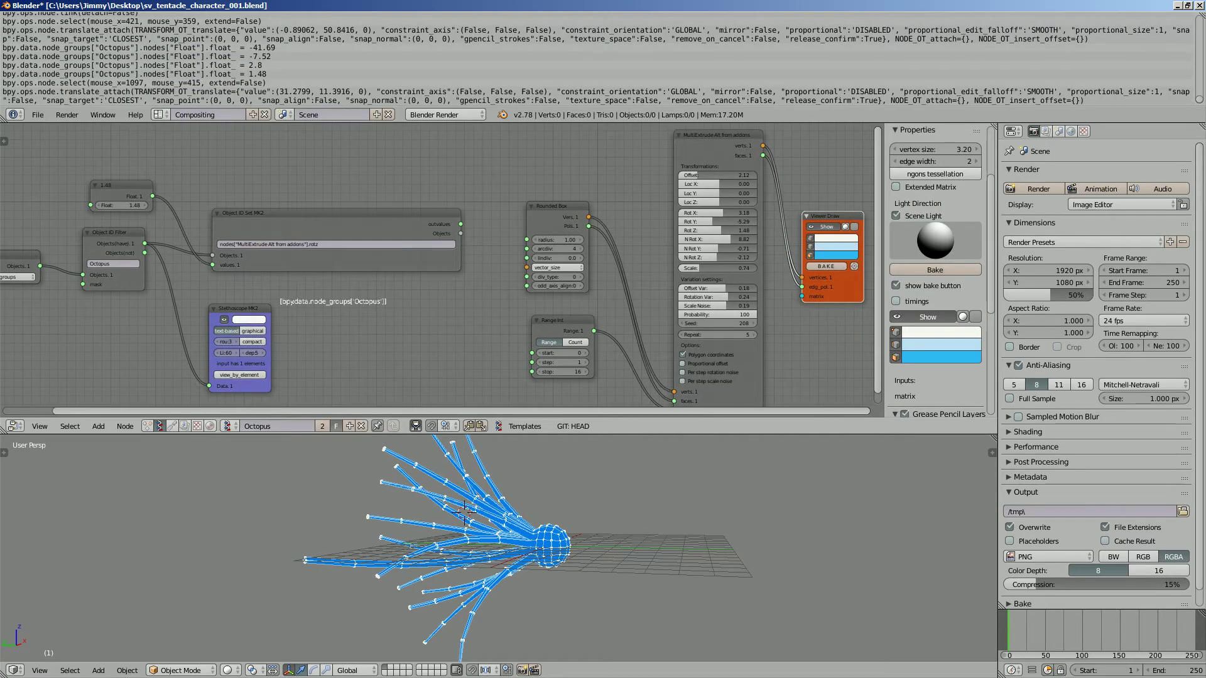
pyautogui.moveTo(440, 434); pyautogui.dragTo(440, 475)
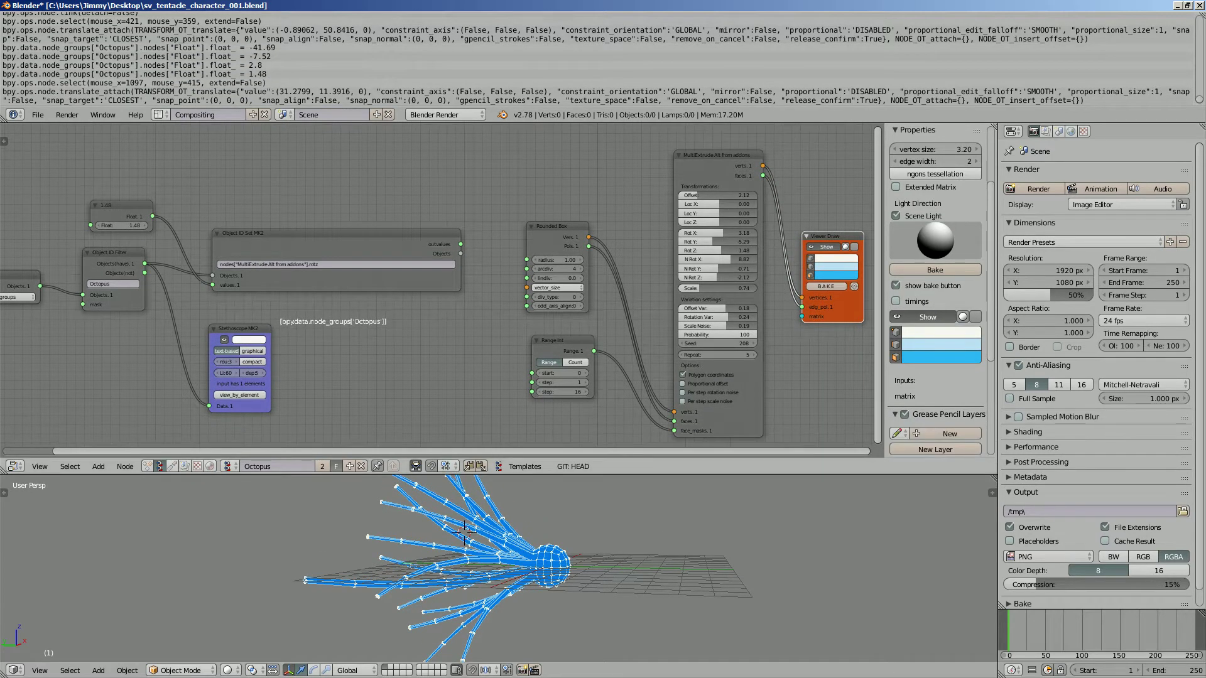
pyautogui.press('n')
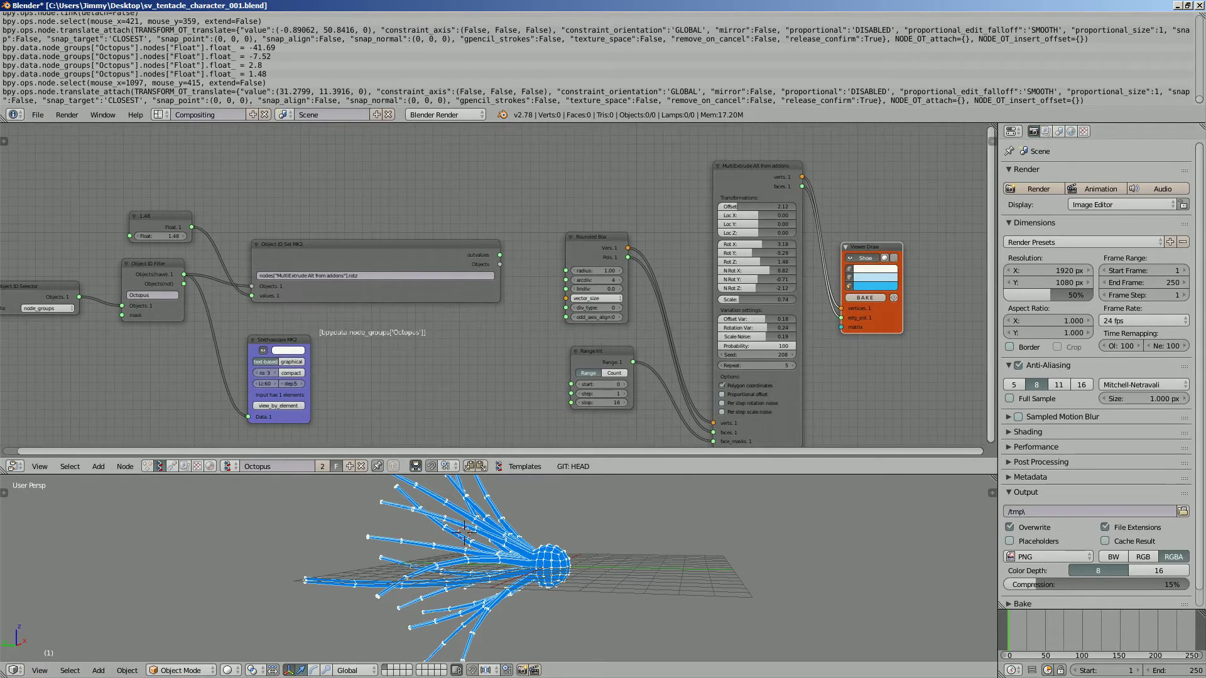
# - Rearrange the Viewer Draw, Rounded Box, MultiExtrude and Range Int nodes
pyautogui.moveTo(863, 248); pyautogui.dragTo(891, 238)
pyautogui.moveTo(593, 237); pyautogui.dragTo(613, 231)
pyautogui.moveTo(613, 232); pyautogui.dragTo(615, 212, button='middle')
pyautogui.moveTo(738, 164); pyautogui.dragTo(739, 167)
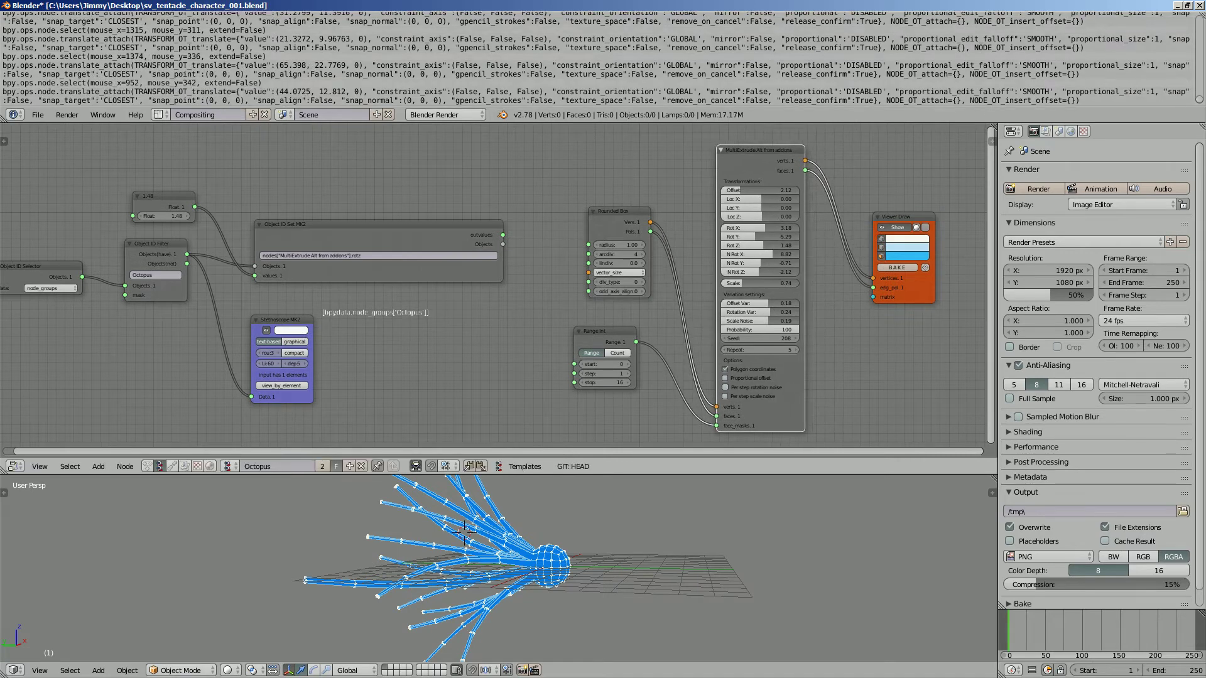
pyautogui.moveTo(598, 238); pyautogui.dragTo(620, 286)
pyautogui.moveTo(610, 357); pyautogui.dragTo(644, 412)
pyautogui.moveTo(628, 533); pyautogui.dragTo(666, 527, button='middle')
pyautogui.scroll(1, 494, 286)
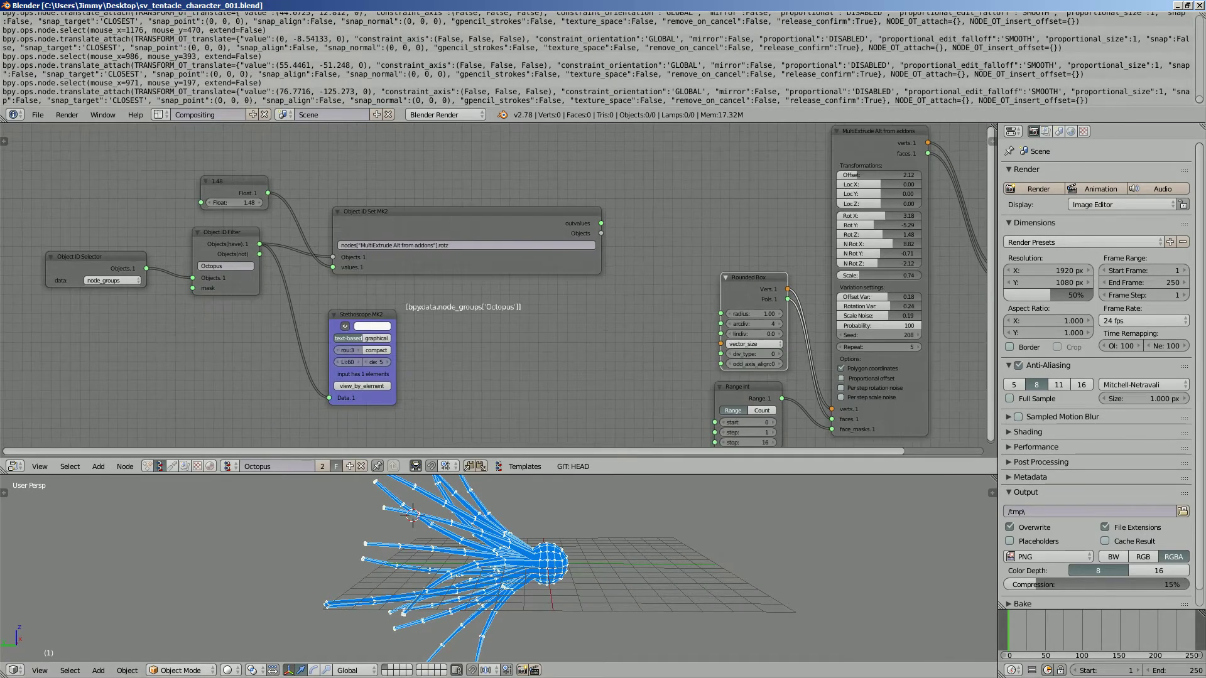
# - Set the Float value to 5.80 and move the Object ID Set and Float nodes up
pyautogui.moveTo(236, 202); pyautogui.dragTo(308, 202)
pyautogui.click(647, 239)
pyautogui.moveTo(647, 239); pyautogui.dragTo(651, 251, button='middle')
pyautogui.moveTo(471, 229); pyautogui.dragTo(474, 151)
pyautogui.scroll(1, 474, 151)
pyautogui.moveTo(396, 201); pyautogui.dragTo(388, 171)
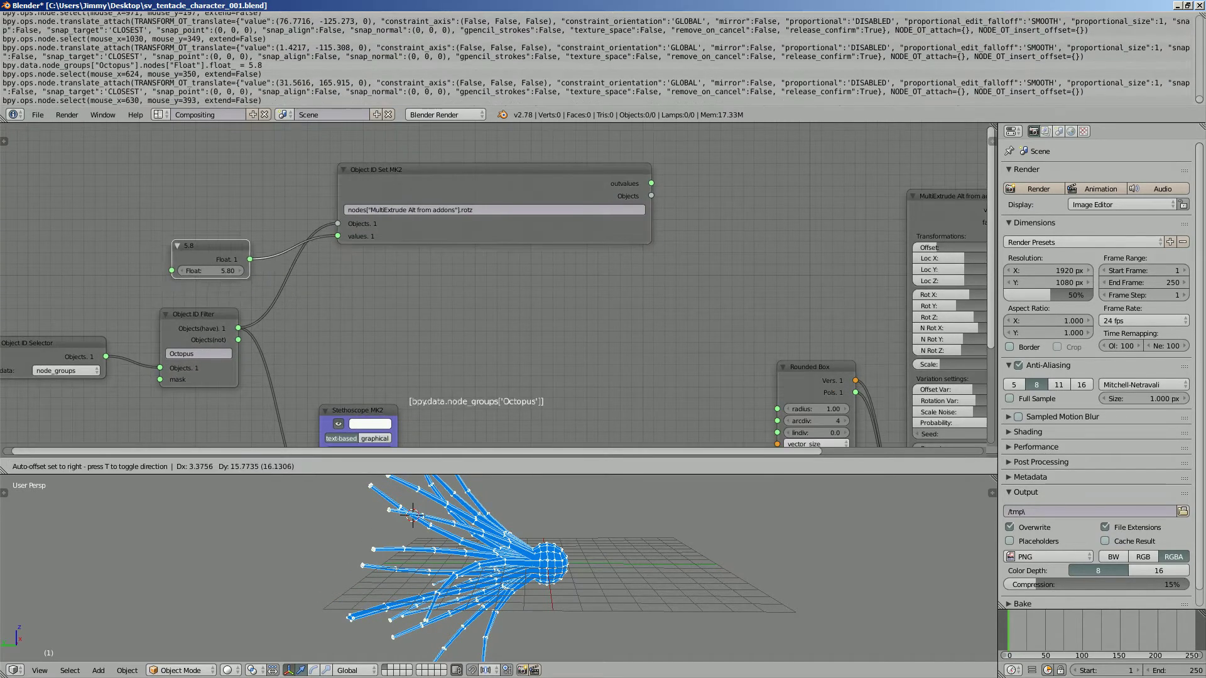
pyautogui.moveTo(211, 261); pyautogui.dragTo(213, 226)
pyautogui.scroll(1, 212, 226)
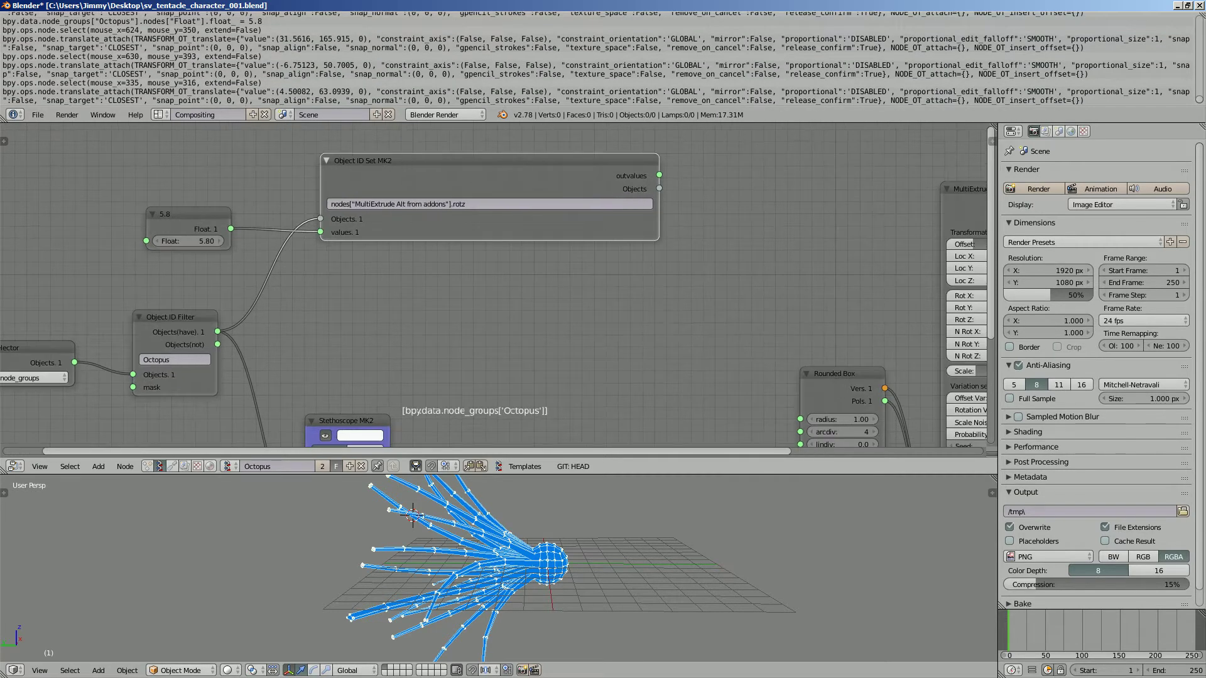
# - Duplicate the Object ID Set MK2 node twice, stacking the copies below the original
pyautogui.moveTo(387, 178); pyautogui.dragTo(382, 178)
pyautogui.hotkey('shift', 'd')
pyautogui.click(382, 287)
pyautogui.hotkey('shift', 'd')
pyautogui.click(377, 369)
# - Delete the Stethoscope viewer node
pyautogui.keyDown('shift'); pyautogui.scroll(-3, 378, 369); pyautogui.keyUp('shift')
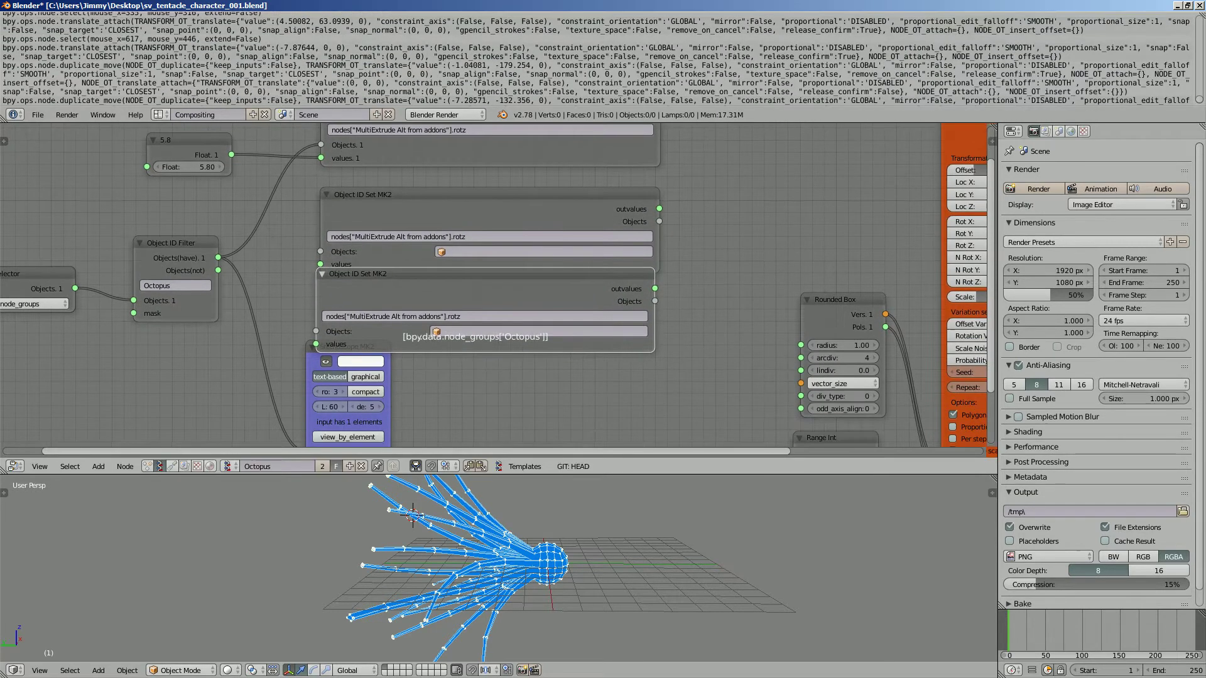
pyautogui.click(312, 360)
pyautogui.press('x')
# - Enlarge the node editor and link the Octopus Objects(have) output to the copied Object ID Set nodes
pyautogui.scroll(2, 312, 360)
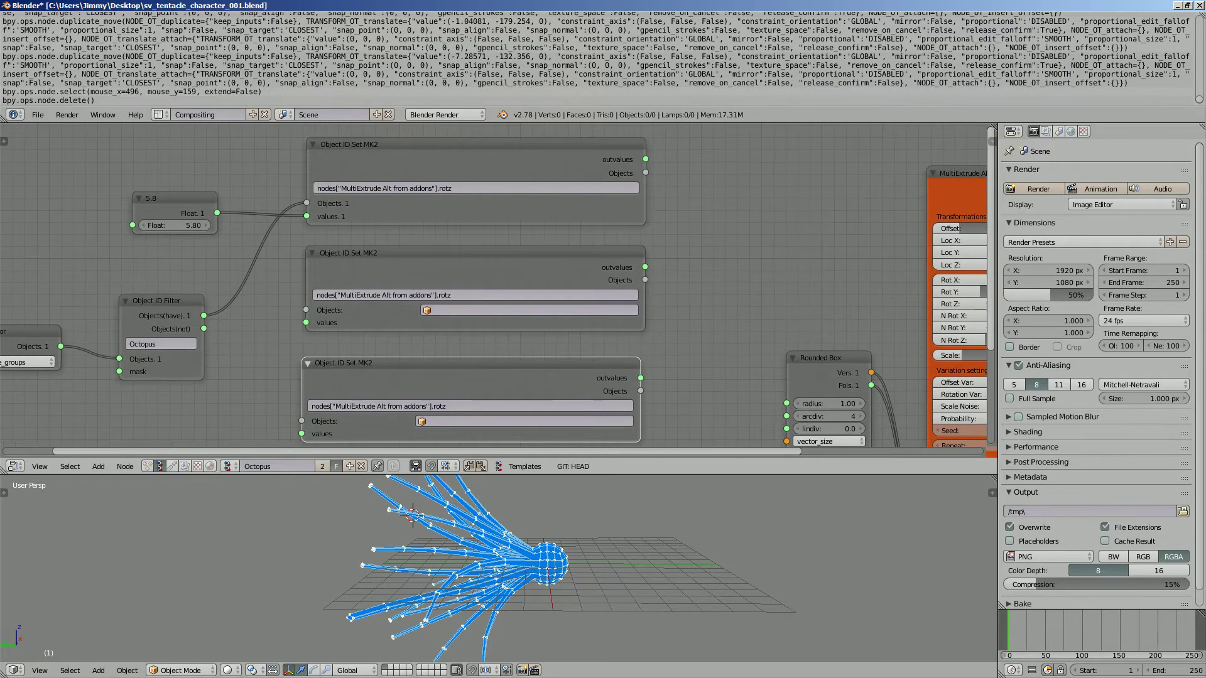
pyautogui.scroll(-2, 496, 286)
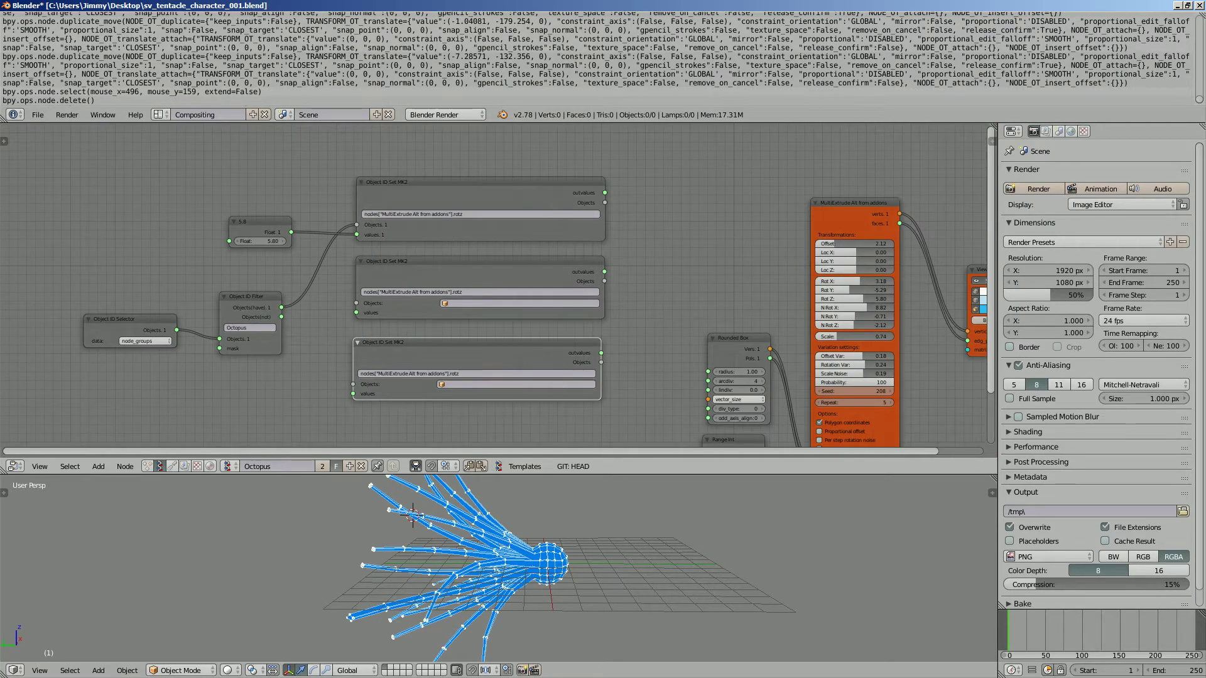
pyautogui.moveTo(440, 474); pyautogui.dragTo(440, 552)
pyautogui.scroll(3, 473, 341)
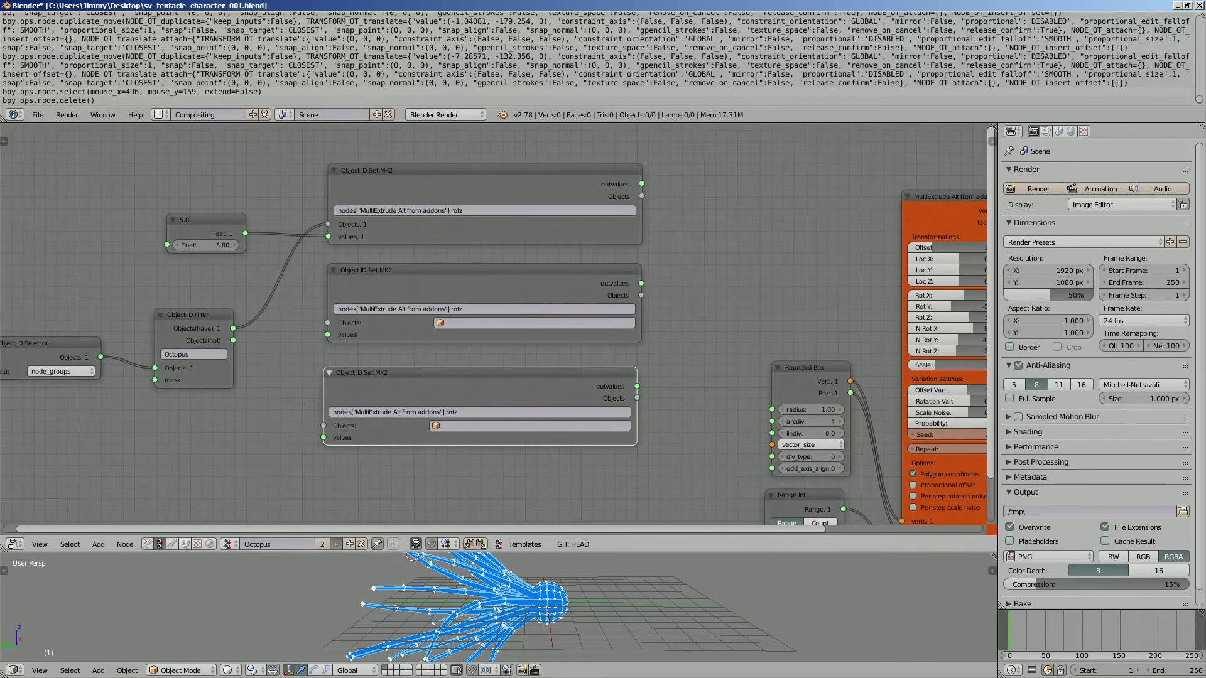
pyautogui.moveTo(474, 342); pyautogui.dragTo(489, 337, button='middle')
pyautogui.moveTo(204, 324); pyautogui.dragTo(310, 437)
# - Change the property paths of the top two setters to end in .rotx and .roty
pyautogui.scroll(1, 309, 438)
pyautogui.click(463, 163)
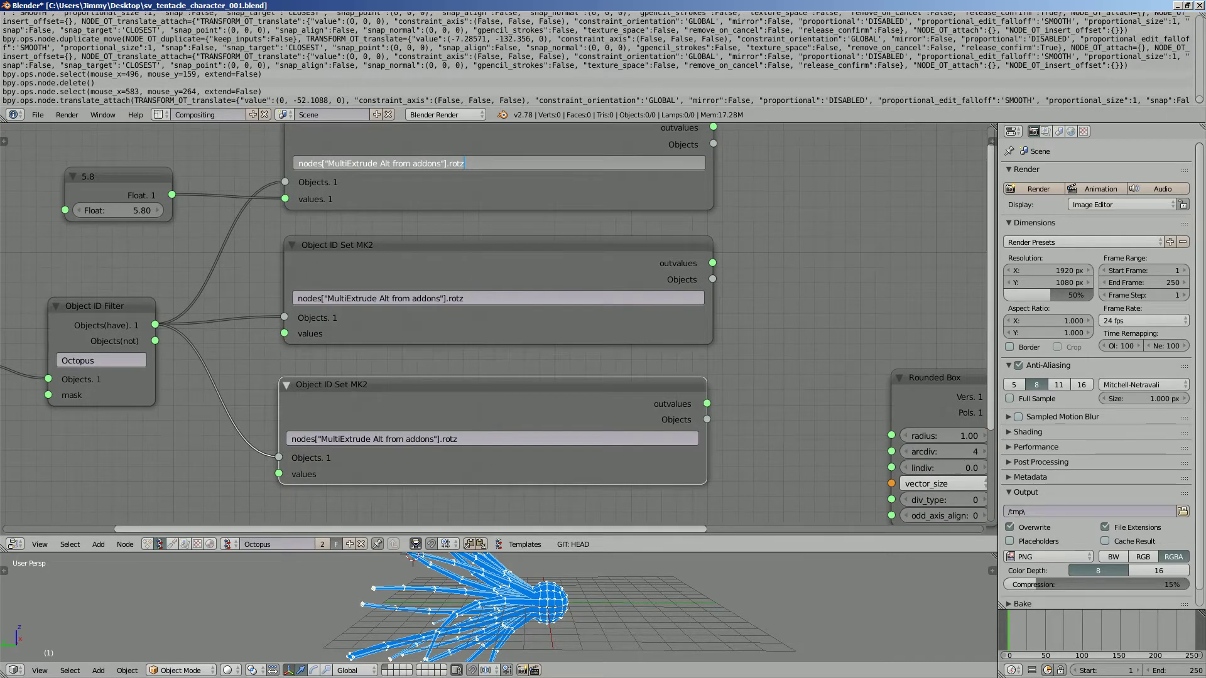
pyautogui.press('BackSpace')
pyautogui.write('x')
pyautogui.press('Return')
pyautogui.click(463, 298)
pyautogui.write('y')
pyautogui.press('Return')
pyautogui.scroll(-2, 496, 323)
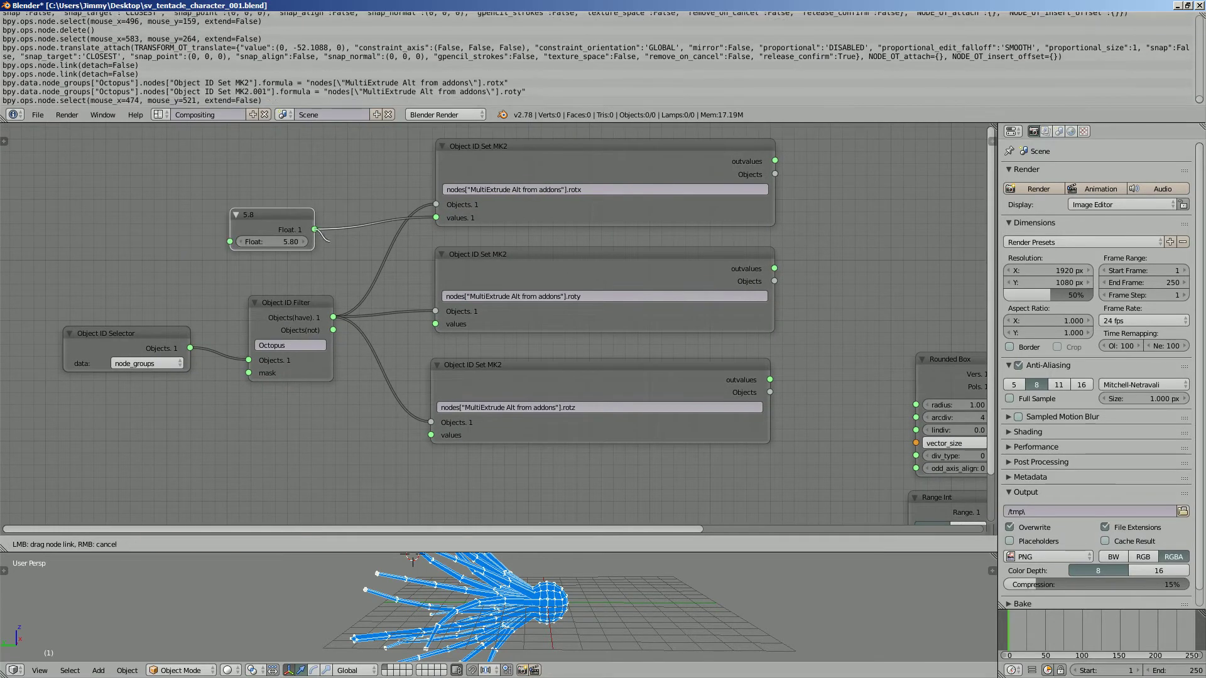
# - Delete the 5.8 Float node and add a Vector Turbulence node in its place
pyautogui.click(312, 233)
pyautogui.press('x')
pyautogui.hotkey('shift', 'a')
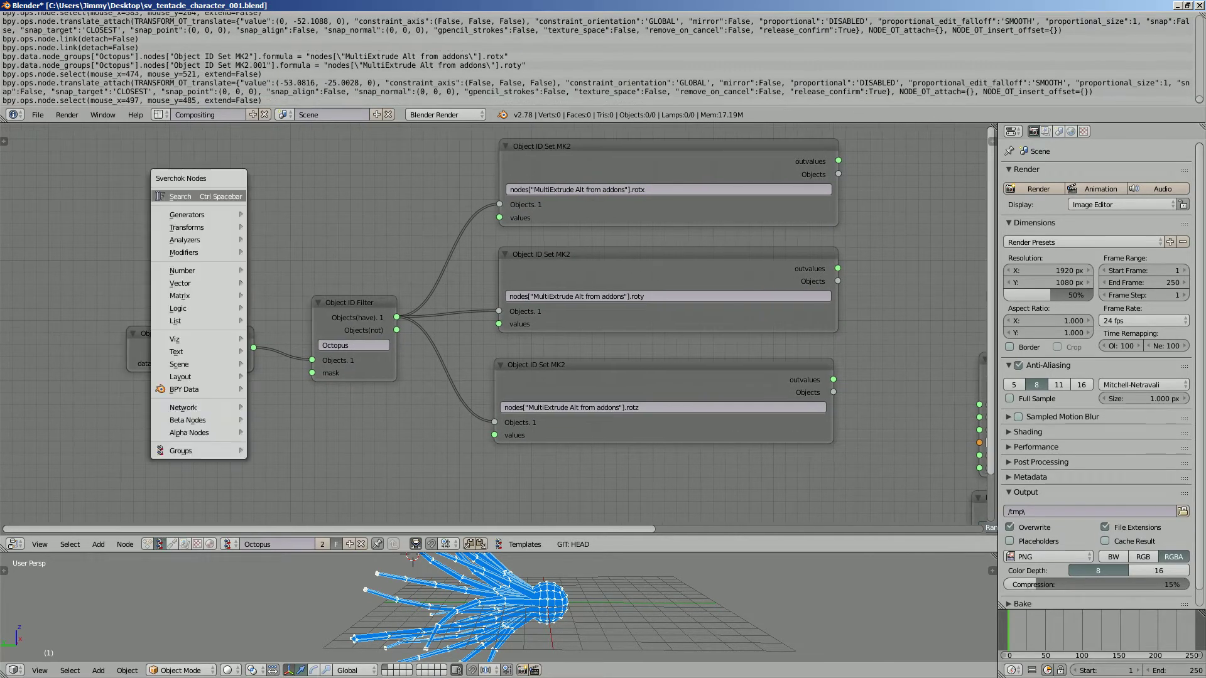
pyautogui.click(188, 171)
pyautogui.write('Floatvector t')
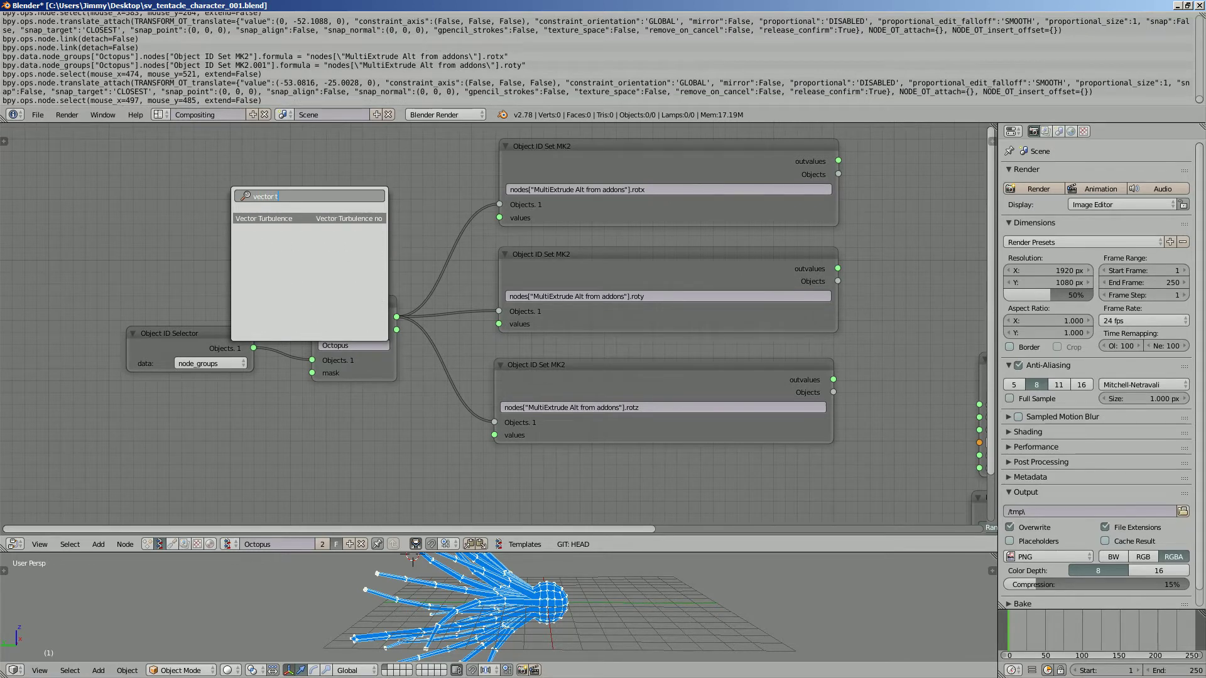
pyautogui.press('Return')
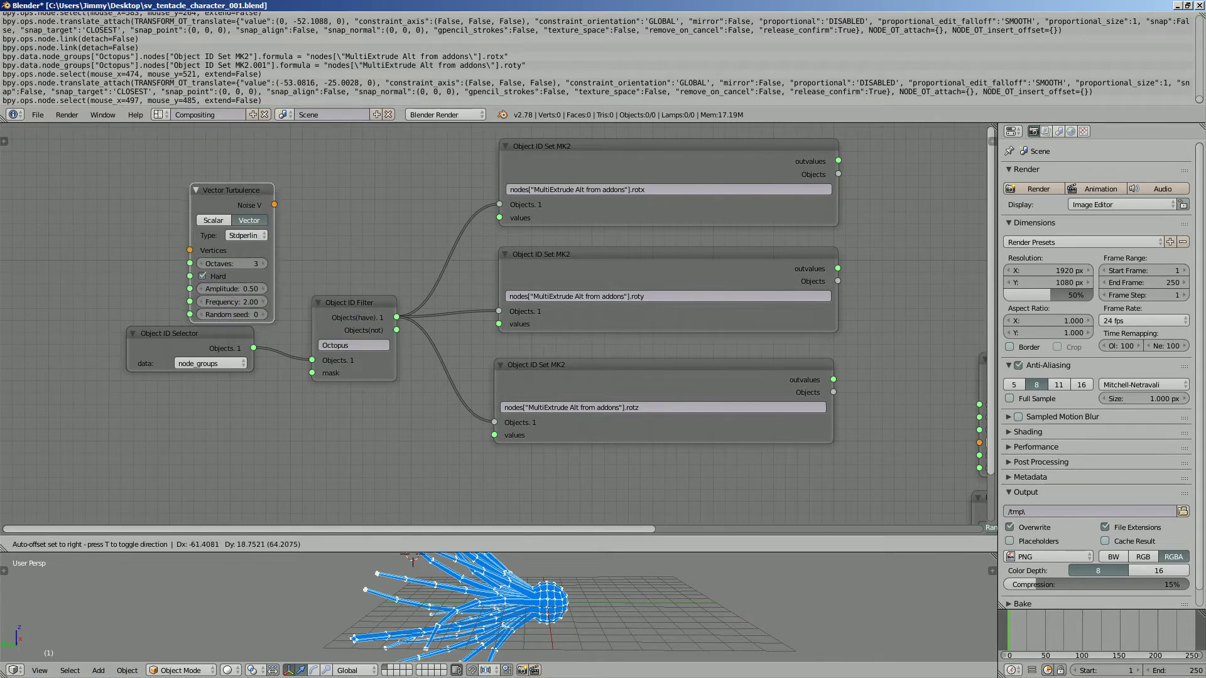
pyautogui.click(268, 217)
pyautogui.moveTo(6, 172); pyautogui.dragTo(70, 210, button='middle')
# - Add a Random Vector MK2 node, discarding a stray Line MK2, and feed it into Vector Turbulence Vertices
pyautogui.hotkey('shift', 'a')
pyautogui.click(87, 211)
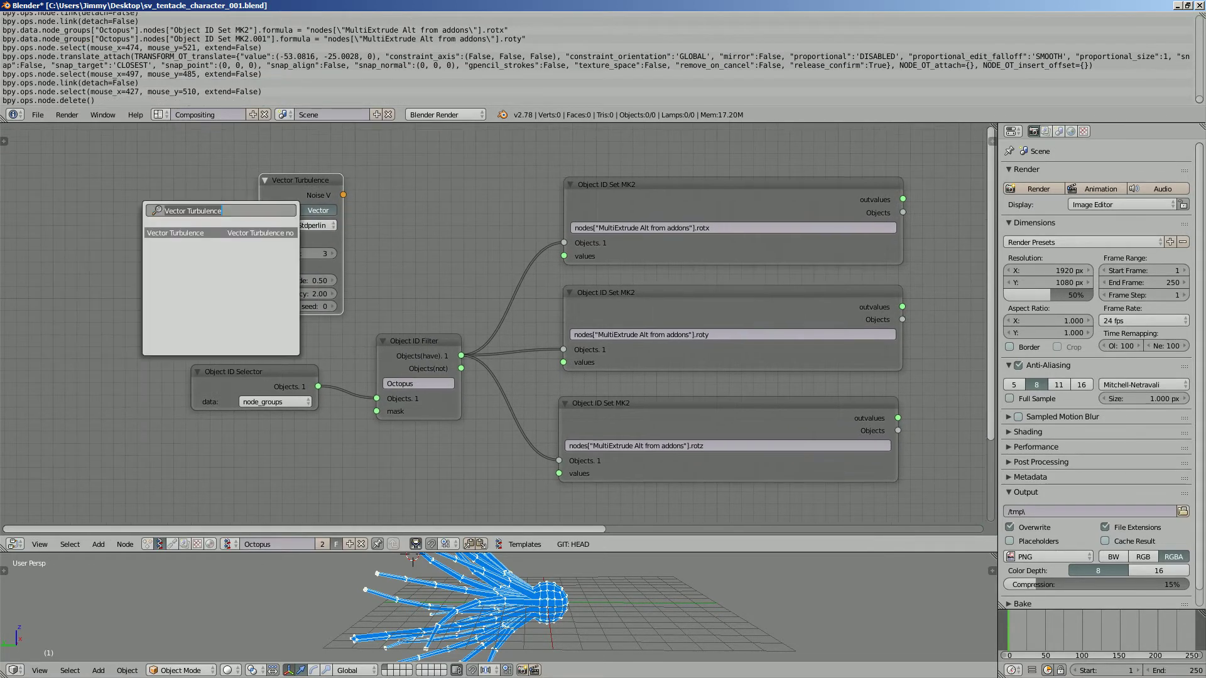
pyautogui.write('line')
pyautogui.press('Return')
pyautogui.press('Return')
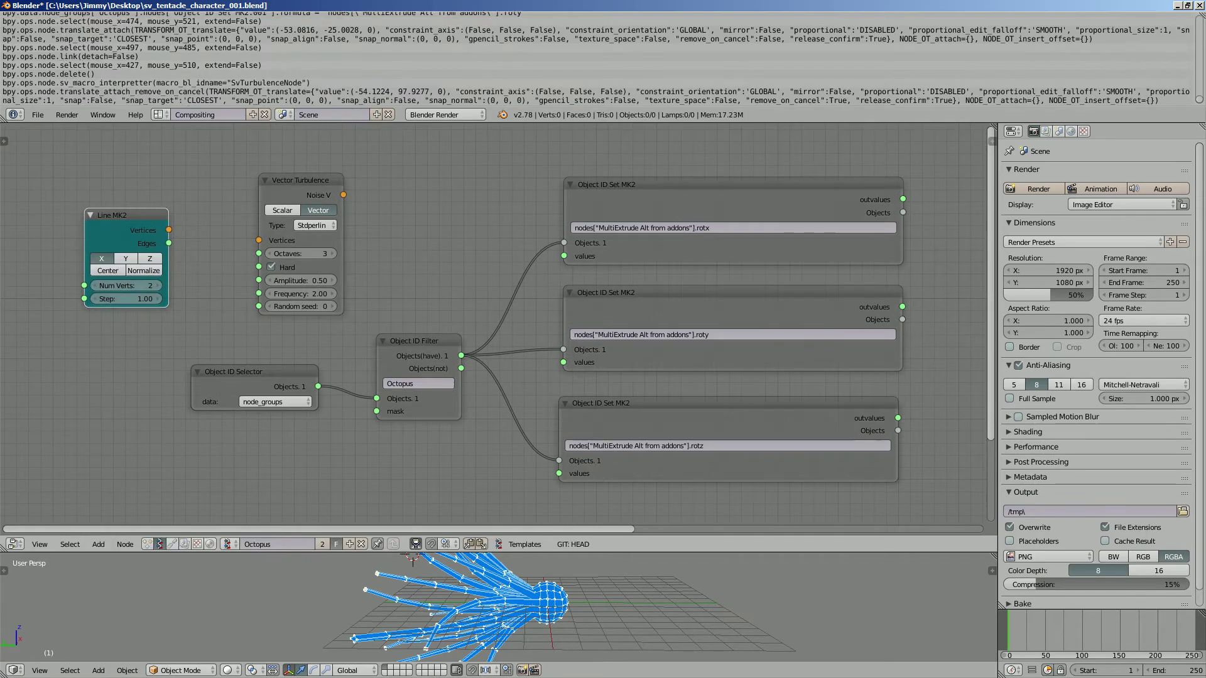
pyautogui.press('Escape')
pyautogui.hotkey('shift', 'a')
pyautogui.click(88, 211)
pyautogui.write('vector')
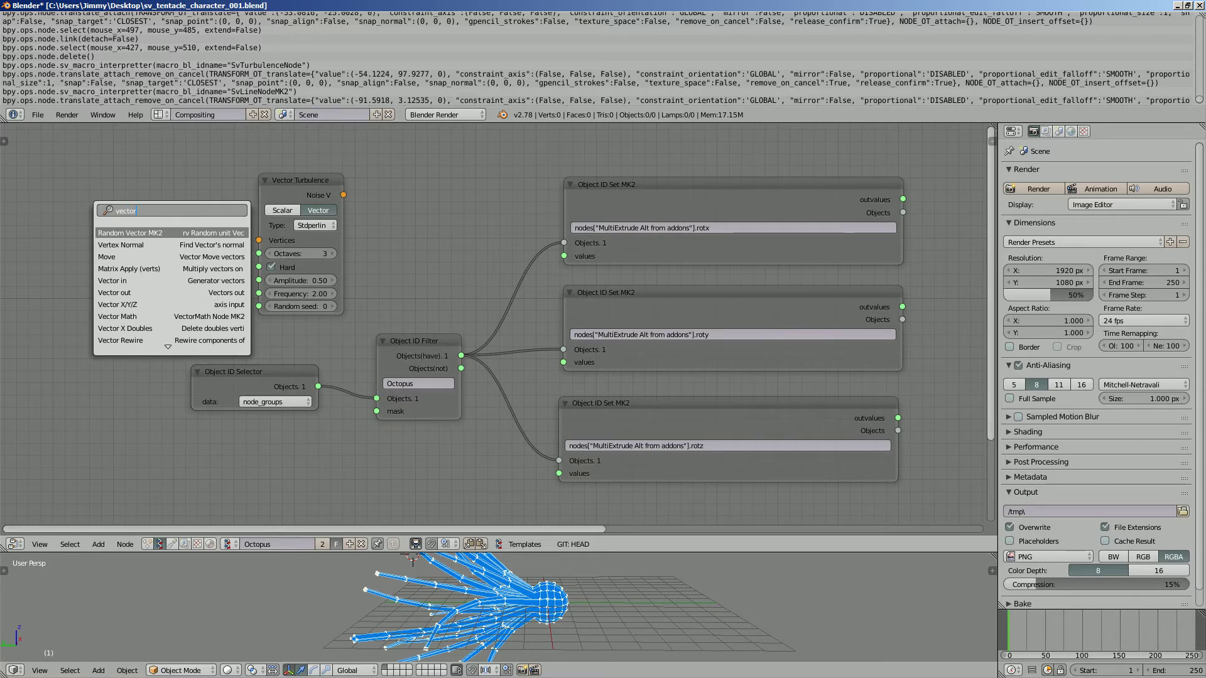
pyautogui.press('Return')
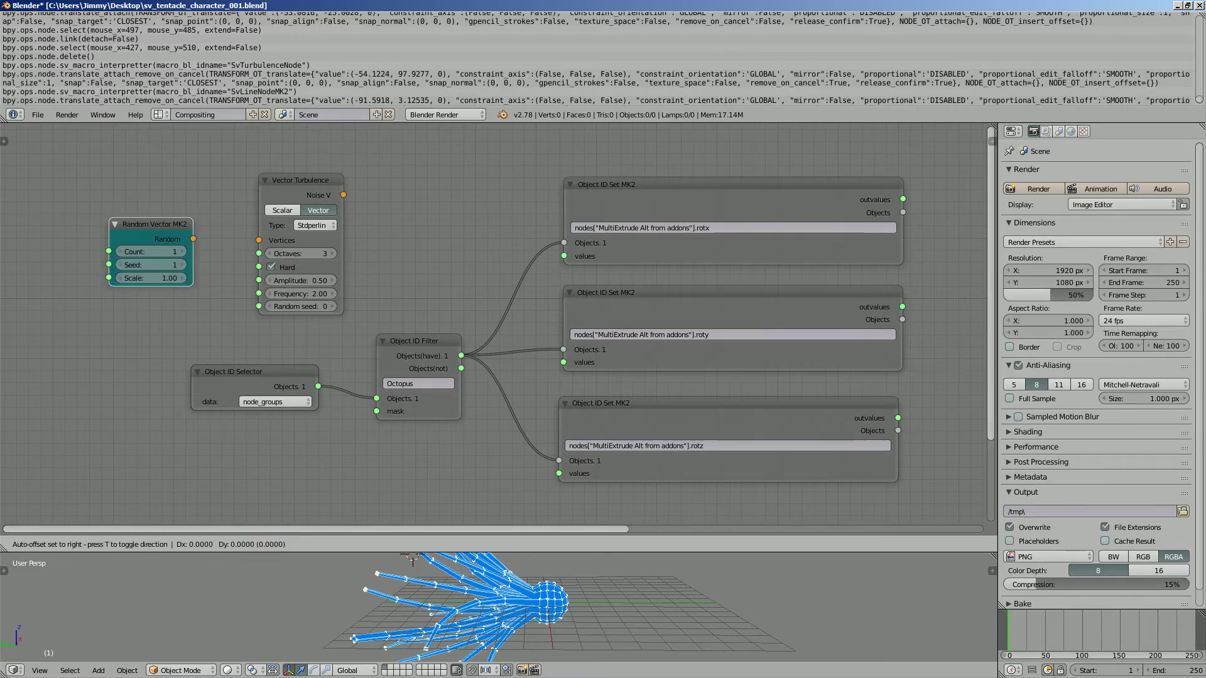
pyautogui.press('Return')
pyautogui.moveTo(142, 244); pyautogui.dragTo(258, 240)
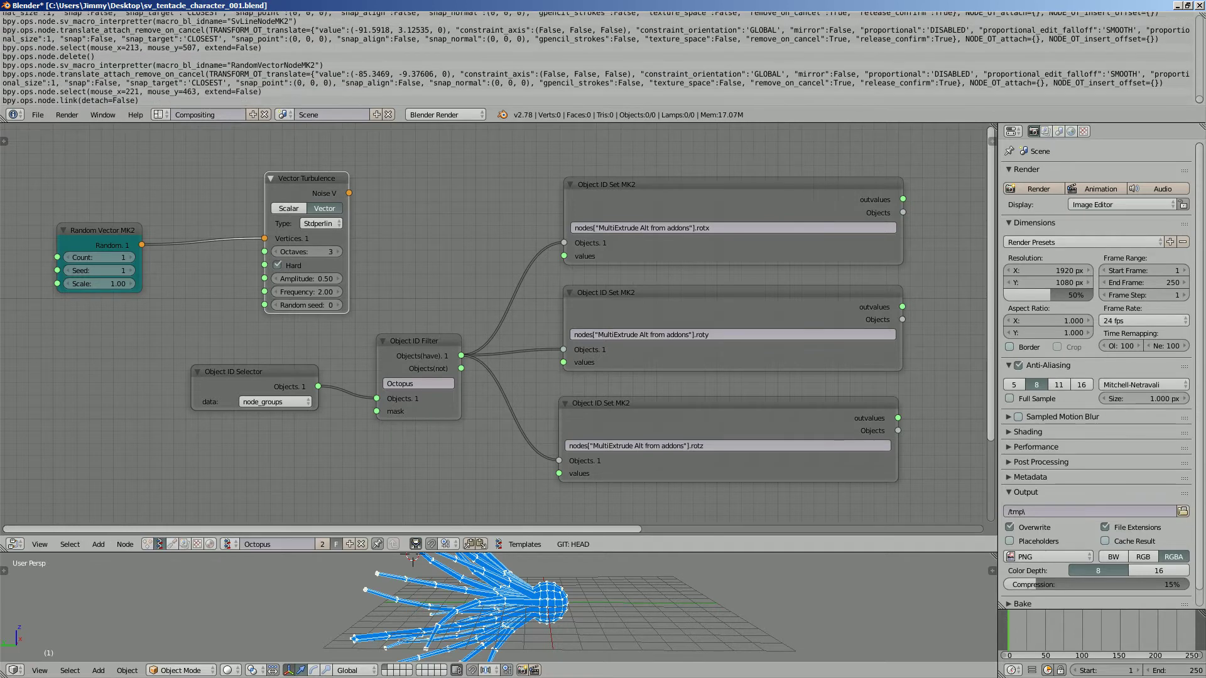
# - Add a Vector out node and wire its X, Y, Z into the rotx, roty and rotz values
pyautogui.moveTo(314, 194); pyautogui.dragTo(440, 201)
pyautogui.hotkey('alt', 'space')
pyautogui.write('vector')
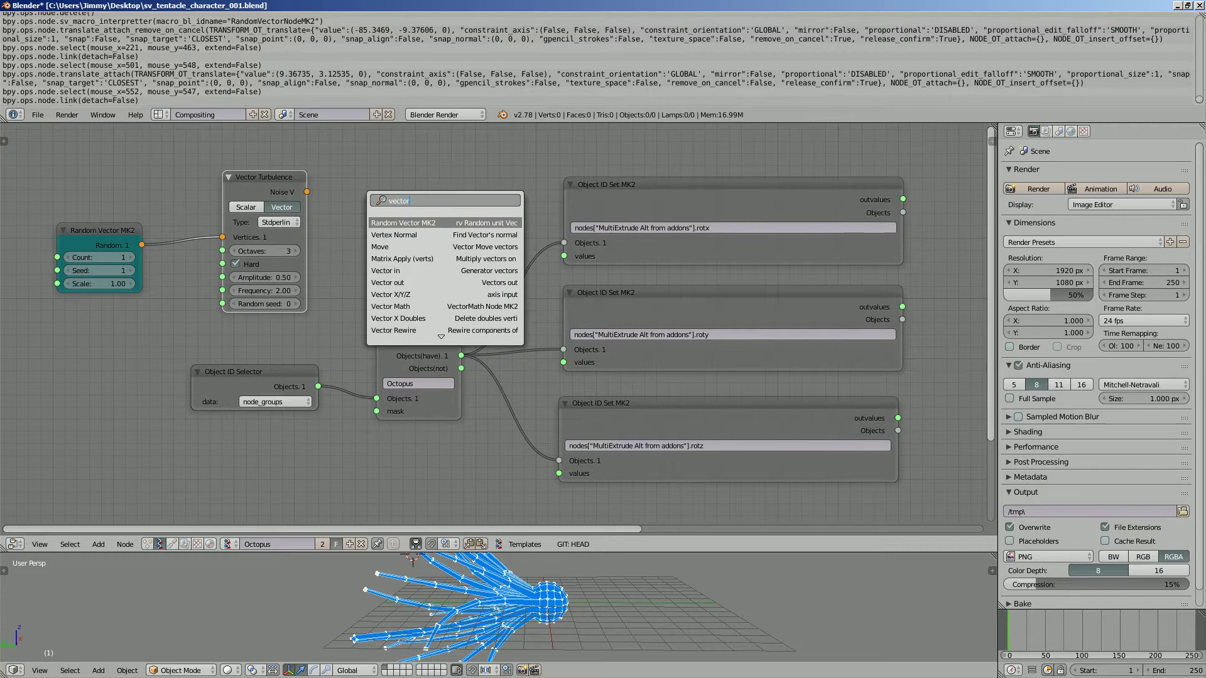
pyautogui.click(388, 283)
pyautogui.click(307, 192)
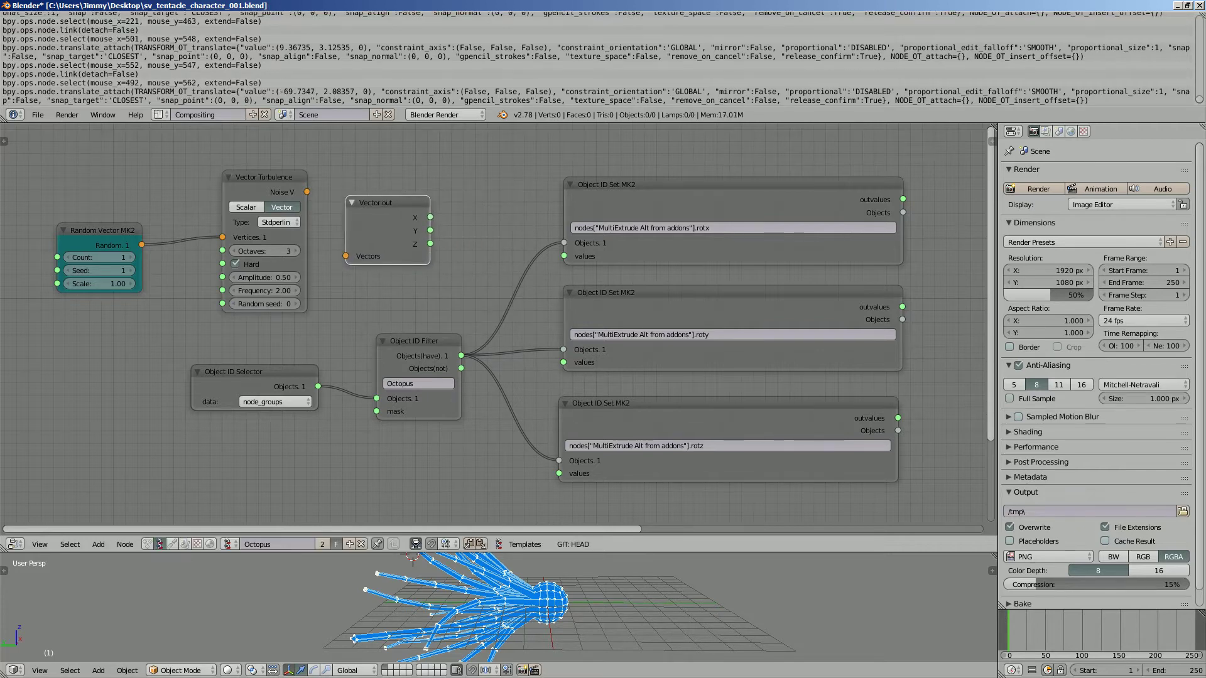
pyautogui.moveTo(430, 217); pyautogui.dragTo(563, 362)
pyautogui.moveTo(429, 244); pyautogui.dragTo(558, 474)
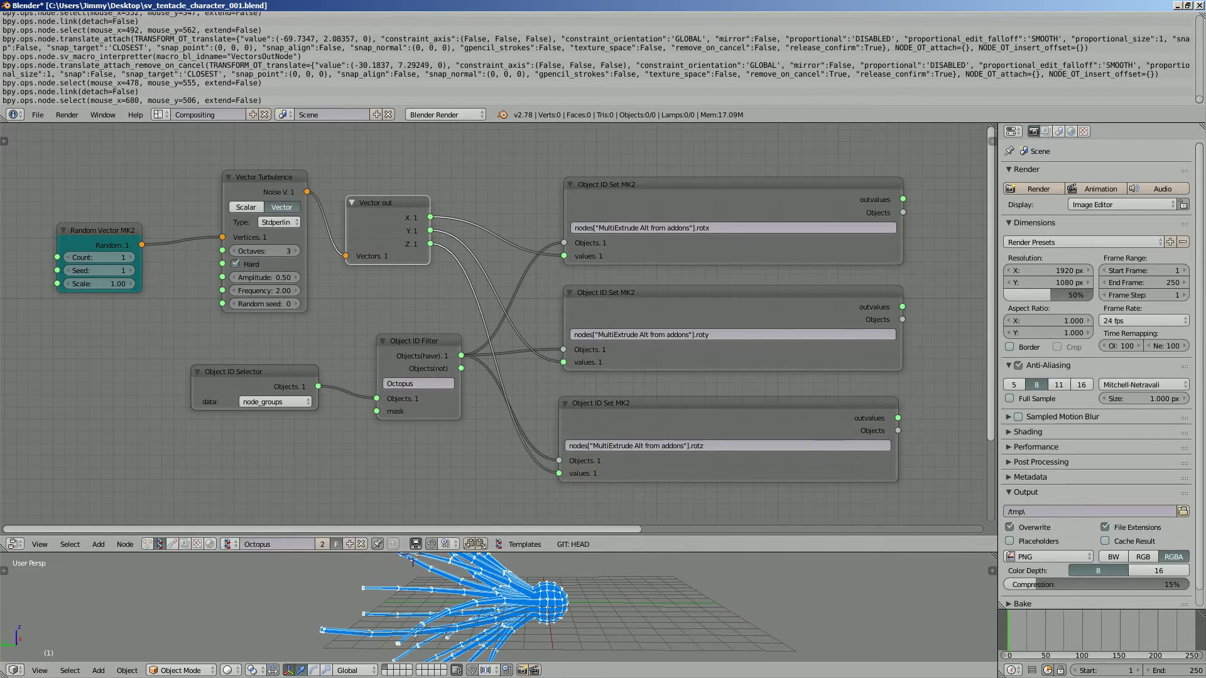
pyautogui.moveTo(559, 552); pyautogui.dragTo(558, 482)
# - Save the blend file, preview playback, and set the Random Vector seed to 188
pyautogui.hotkey('ctrl', 's')
pyautogui.press('Return')
pyautogui.hotkey('alt', 'a')
pyautogui.moveTo(97, 234); pyautogui.dragTo(134, 235)
pyautogui.press('Escape')
pyautogui.moveTo(100, 238); pyautogui.dragTo(209, 264, button='middle')
pyautogui.moveTo(204, 227); pyautogui.dragTo(116, 226)
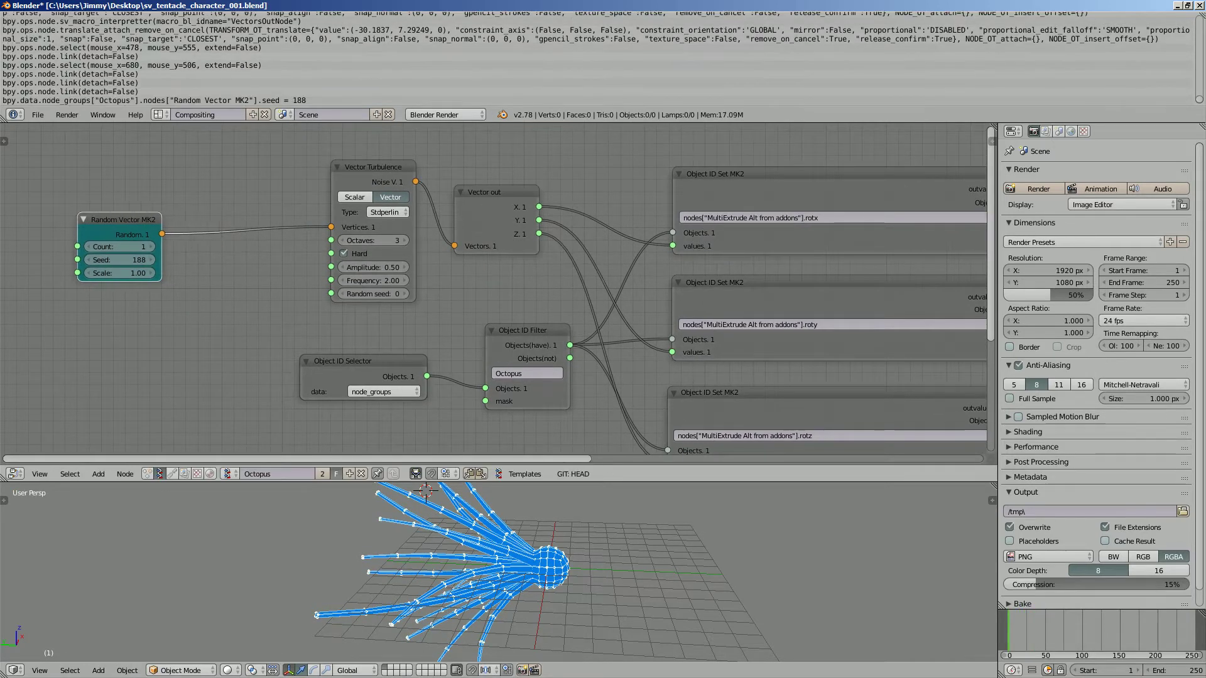
# - Insert a Move node between Random Vector and Vector Turbulence
pyautogui.press('space')
pyautogui.write('Vector out')
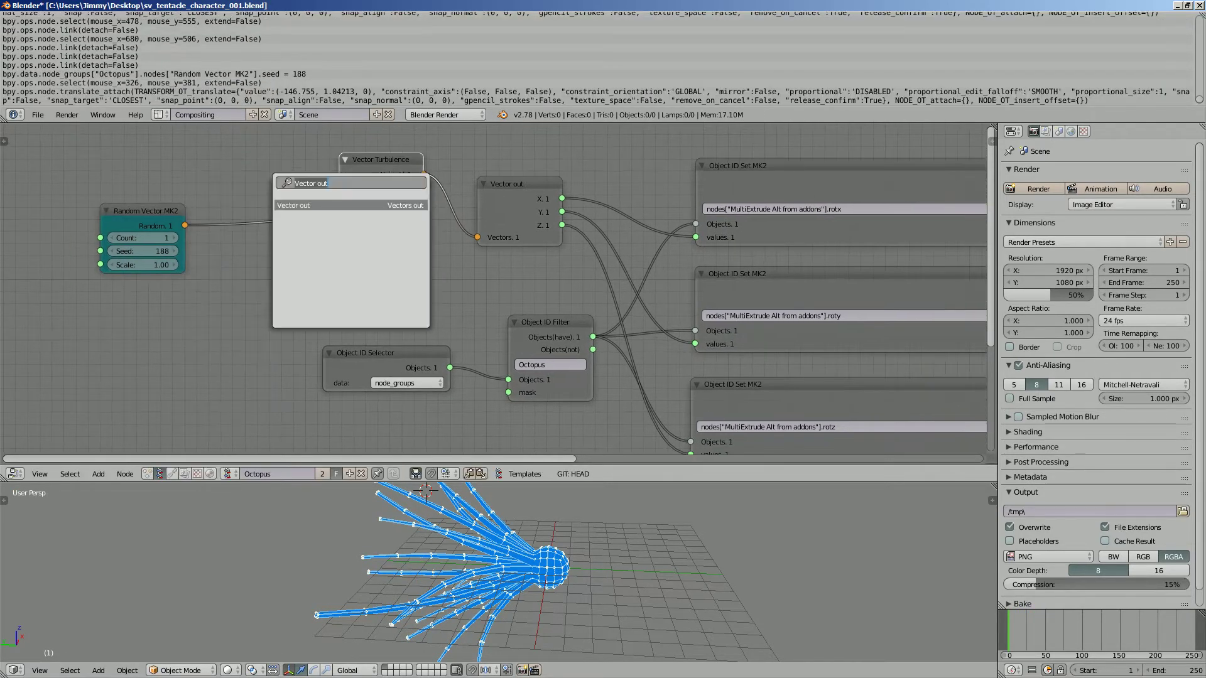
pyautogui.write('vector m')
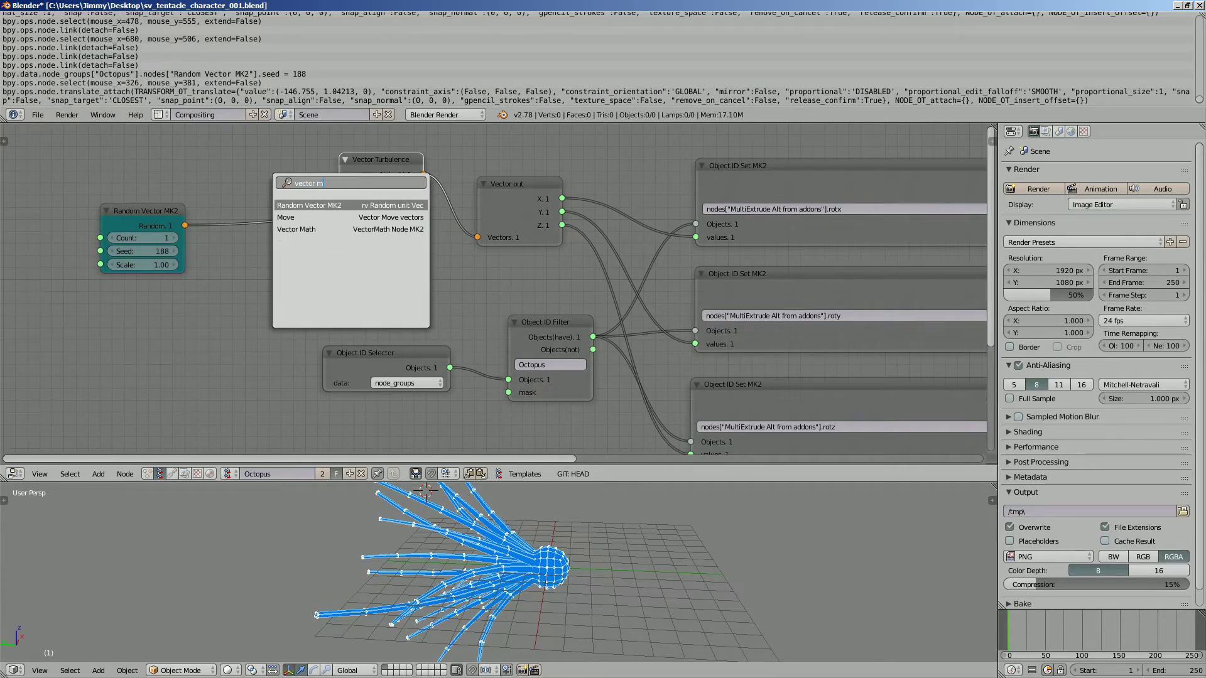
pyautogui.press('Down')
pyautogui.press('Return')
pyautogui.press('Return')
# - Feed a Vector in node into Move's vectors, driving its X from Frame info's Current Frame
pyautogui.press('space')
pyautogui.press('Down')
pyautogui.press('Down')
pyautogui.press('Down')
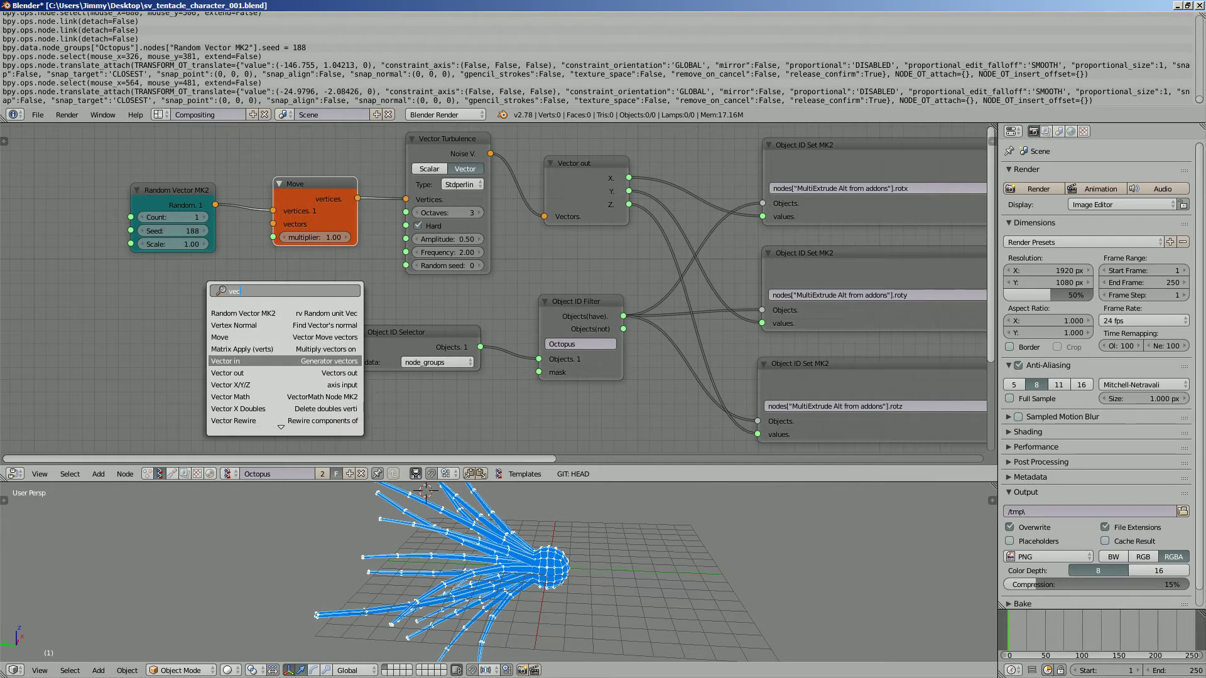
pyautogui.press('Return')
pyautogui.press('Return')
pyautogui.moveTo(229, 310); pyautogui.dragTo(272, 223)
pyautogui.press('space')
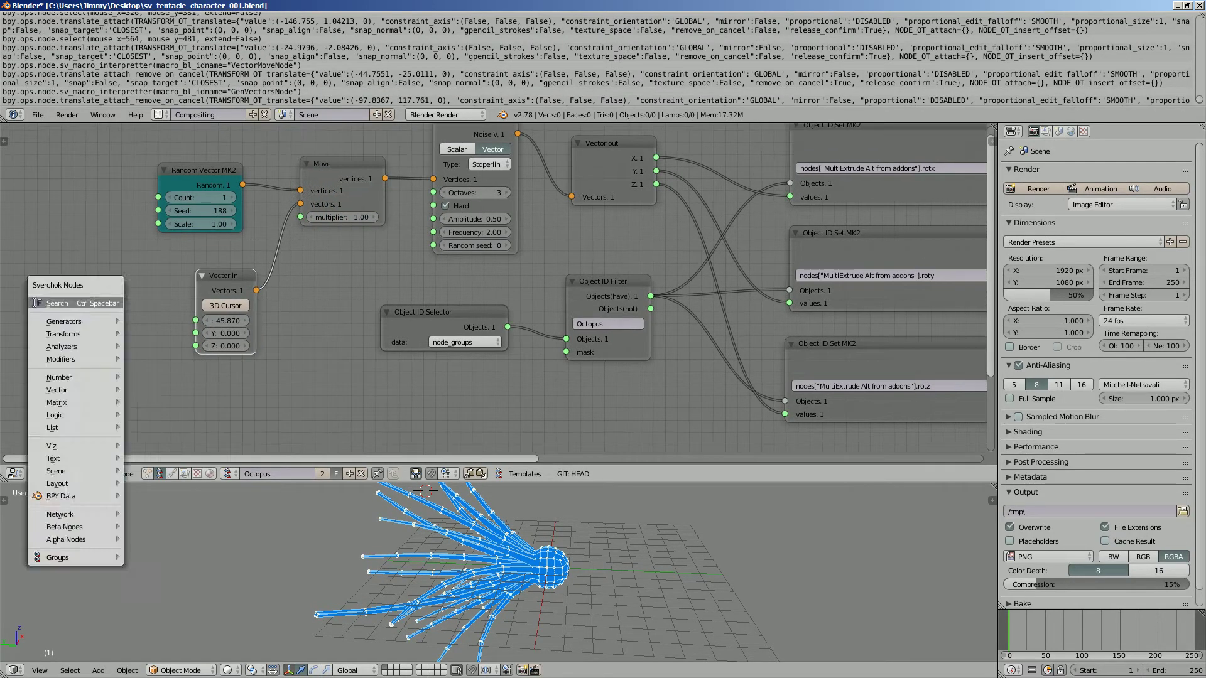
pyautogui.write('frame')
pyautogui.press('Return')
pyautogui.click(129, 370)
pyautogui.moveTo(171, 343); pyautogui.dragTo(196, 320)
# - Play the animation, lower the Move multiplier to 0.13, and shift Vector out right
pyautogui.hotkey('alt', 'a')
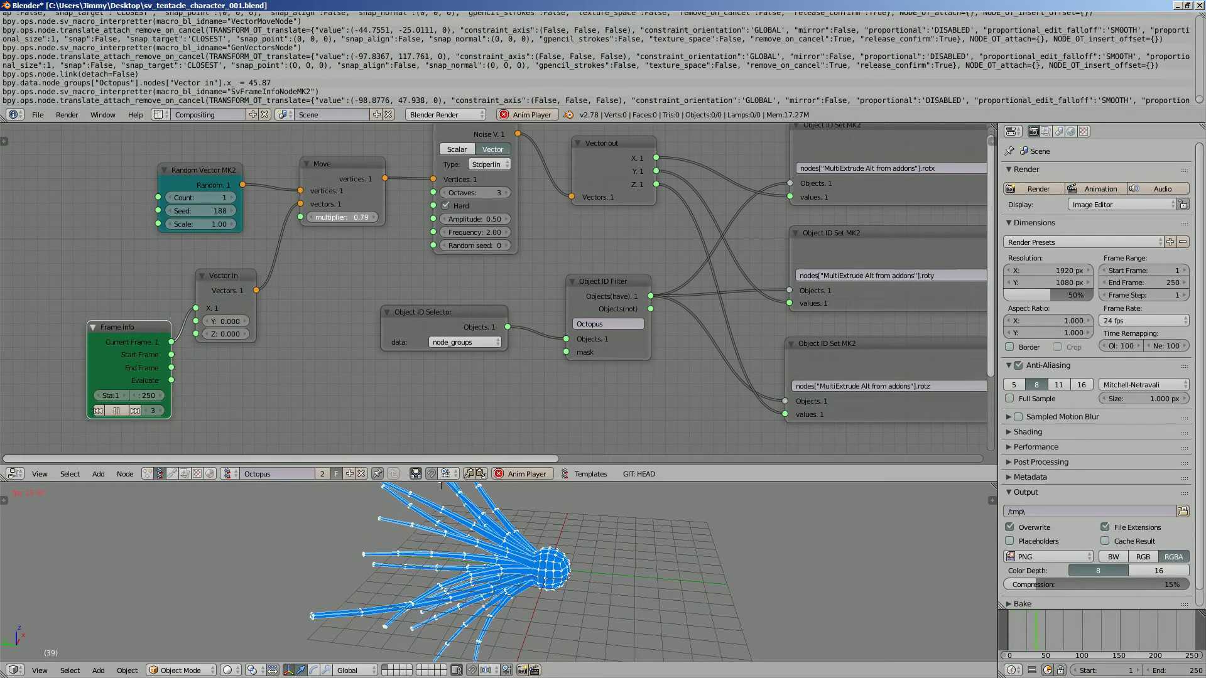
pyautogui.moveTo(342, 218); pyautogui.dragTo(327, 217)
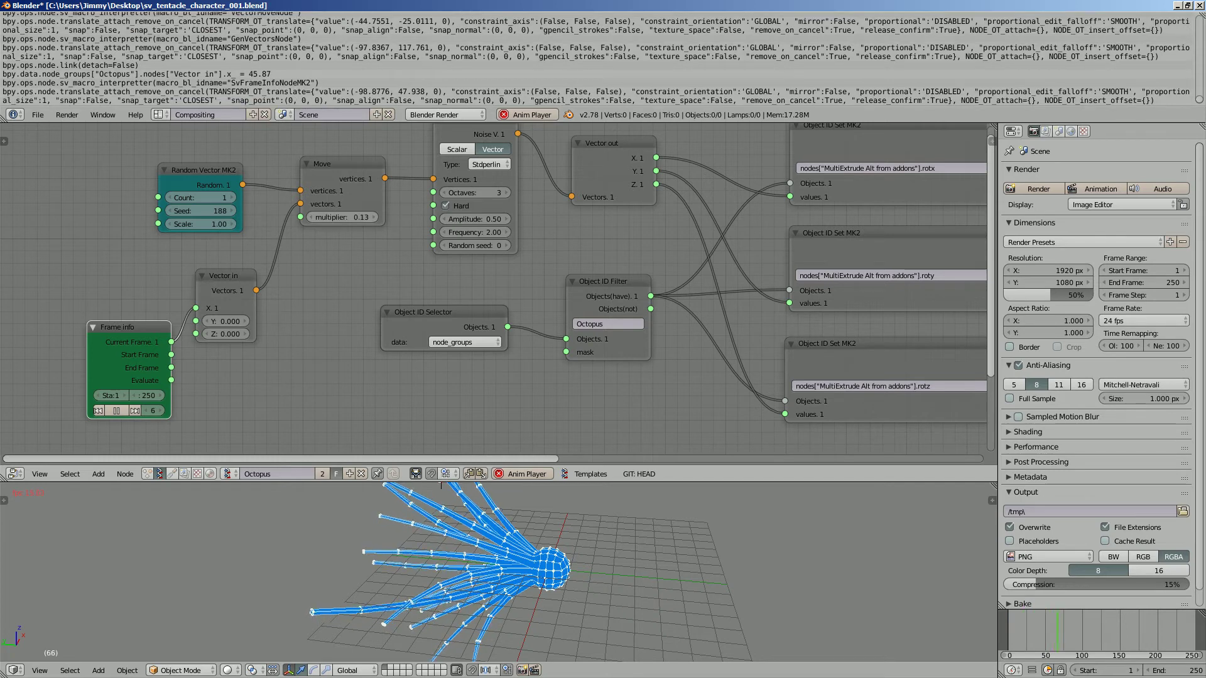
pyautogui.press('Home')
pyautogui.press('Escape')
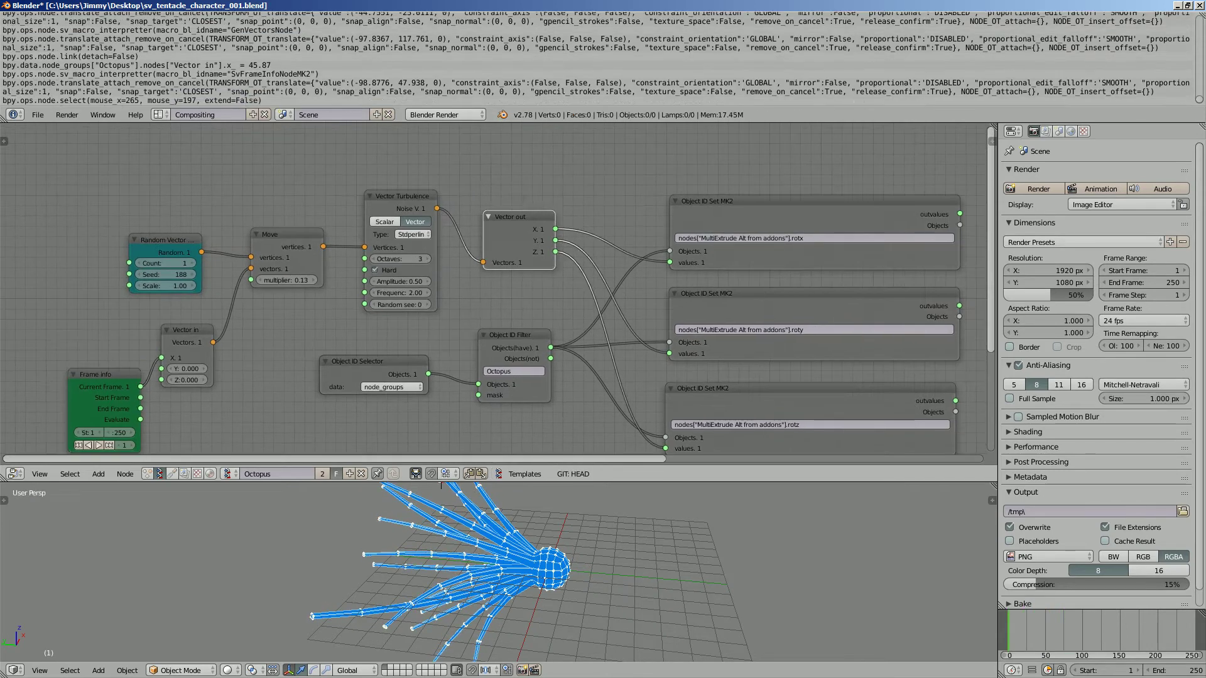
pyautogui.moveTo(510, 219); pyautogui.dragTo(528, 213)
# - Drop a Vector Math node set to Multiply Scalar onto the Vector Turbulence–Vector out link
pyautogui.moveTo(395, 196); pyautogui.dragTo(373, 198)
pyautogui.hotkey('alt', 'space')
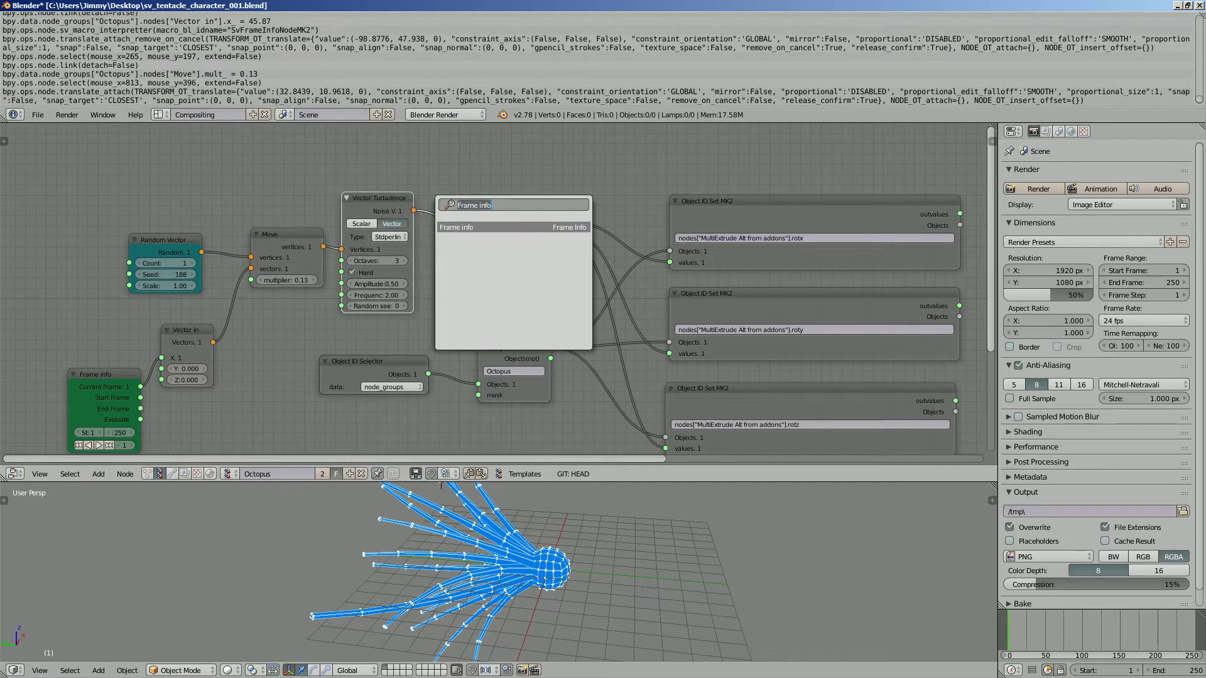
pyautogui.write('vector math')
pyautogui.press('Return')
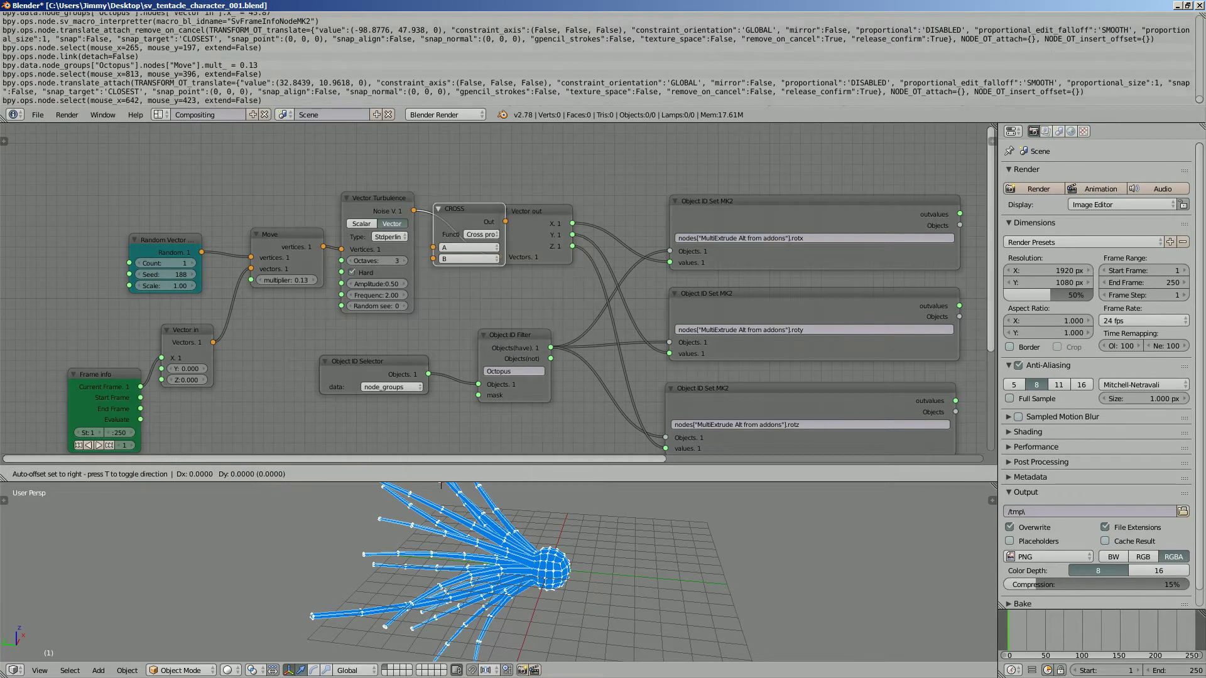
pyautogui.click(500, 236)
pyautogui.click(502, 234)
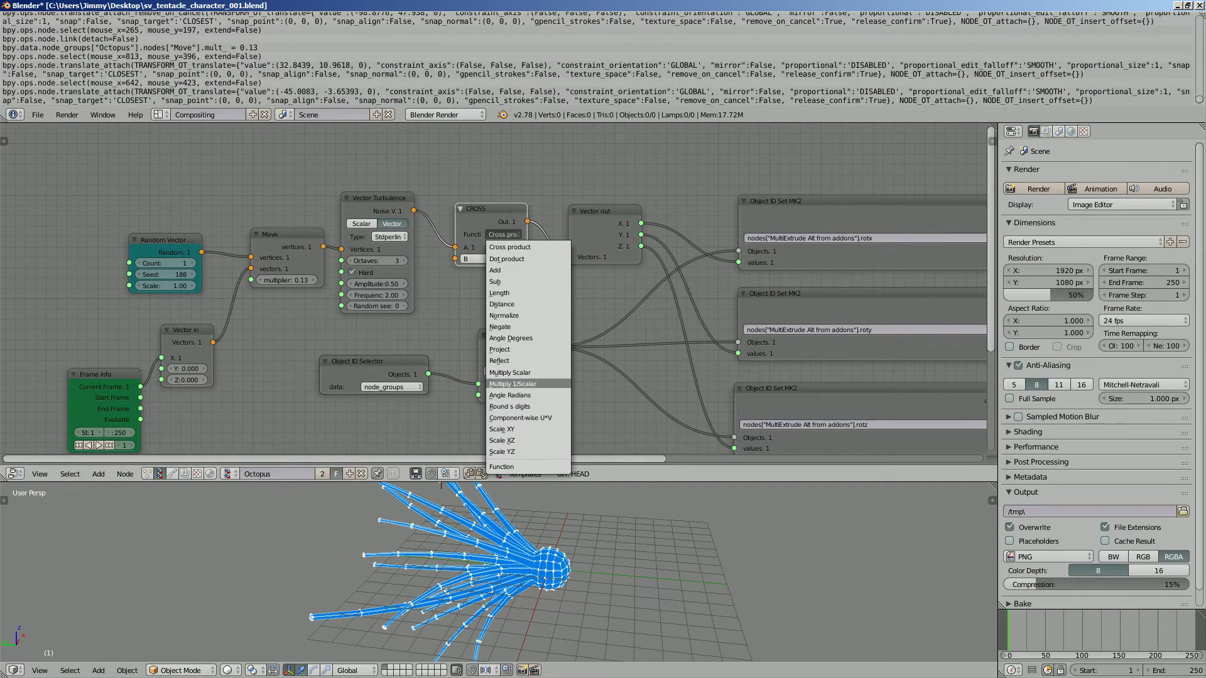
pyautogui.press('Return')
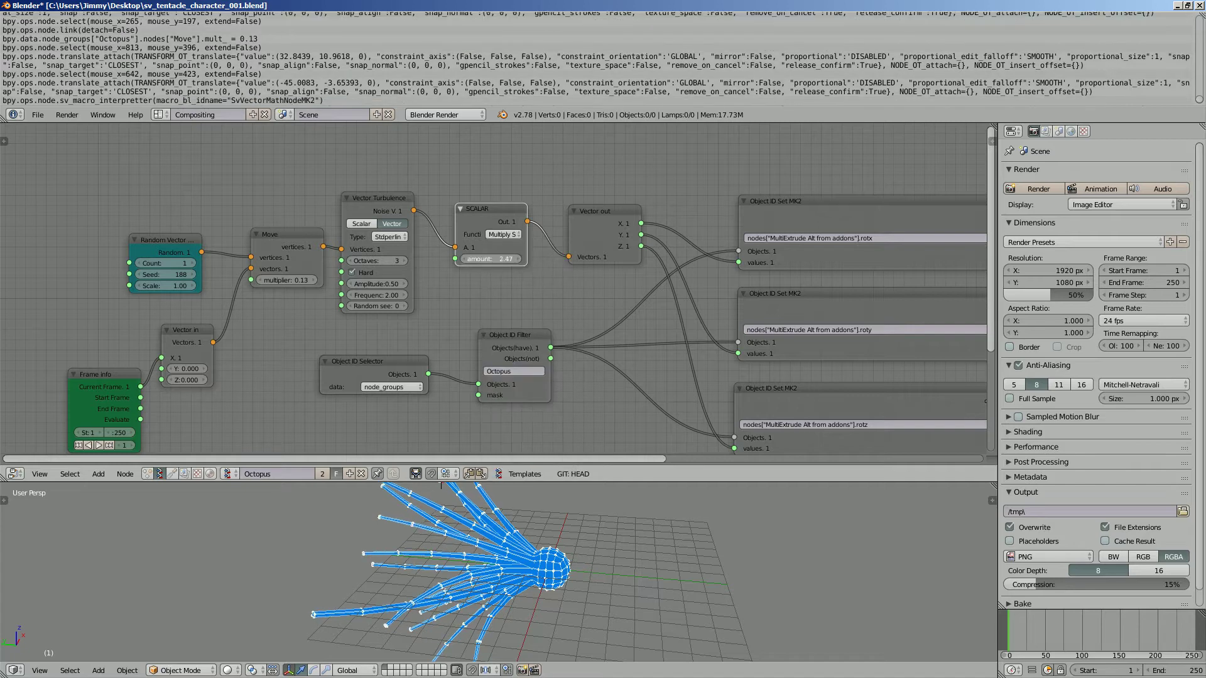
# - Play the animation and view the swaying tentacles from a lower angle
pyautogui.hotkey('alt', 'a')
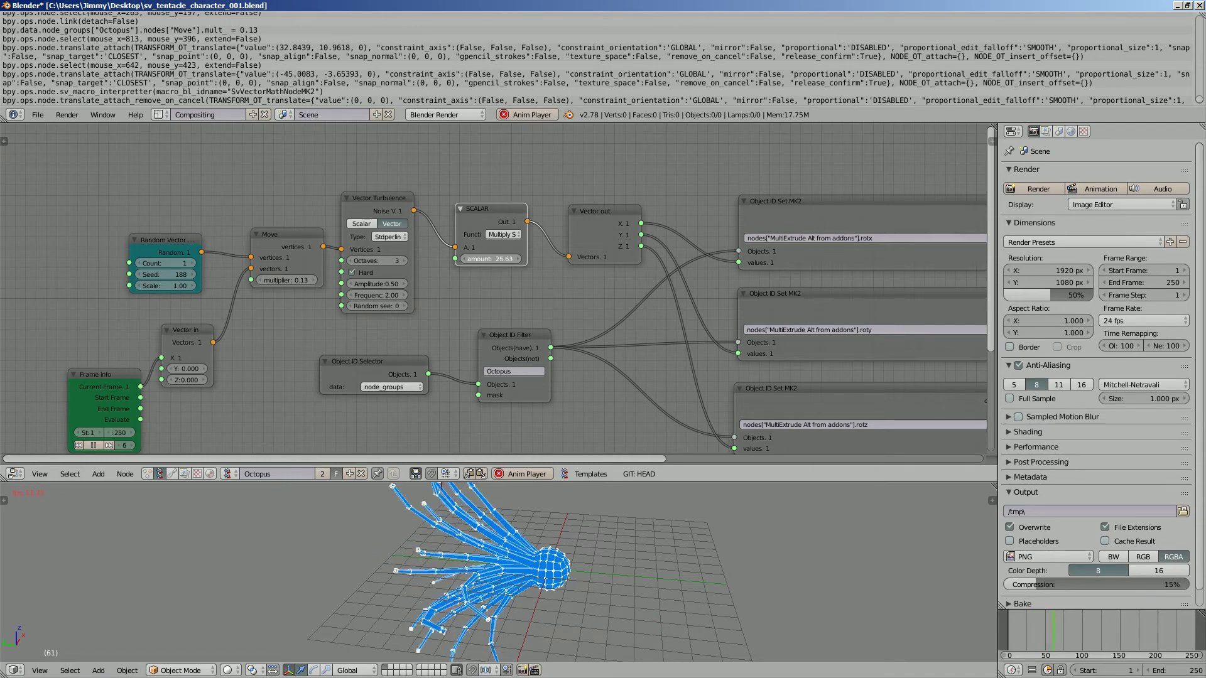
pyautogui.moveTo(478, 565); pyautogui.dragTo(477, 540, button='middle')
pyautogui.moveTo(565, 377); pyautogui.dragTo(393, 332, button='middle')
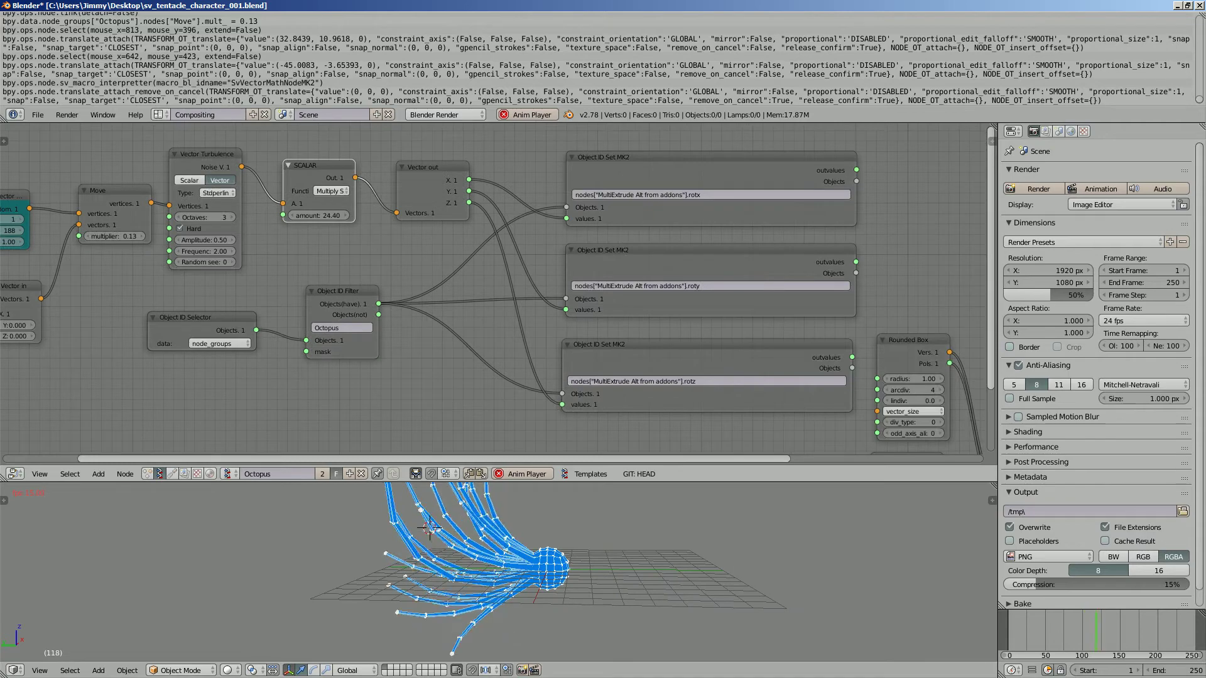
# - Set the turbulence noise type to Voronoi and raise the Random Vector count from 26 to 34
pyautogui.click(189, 180)
pyautogui.click(217, 193)
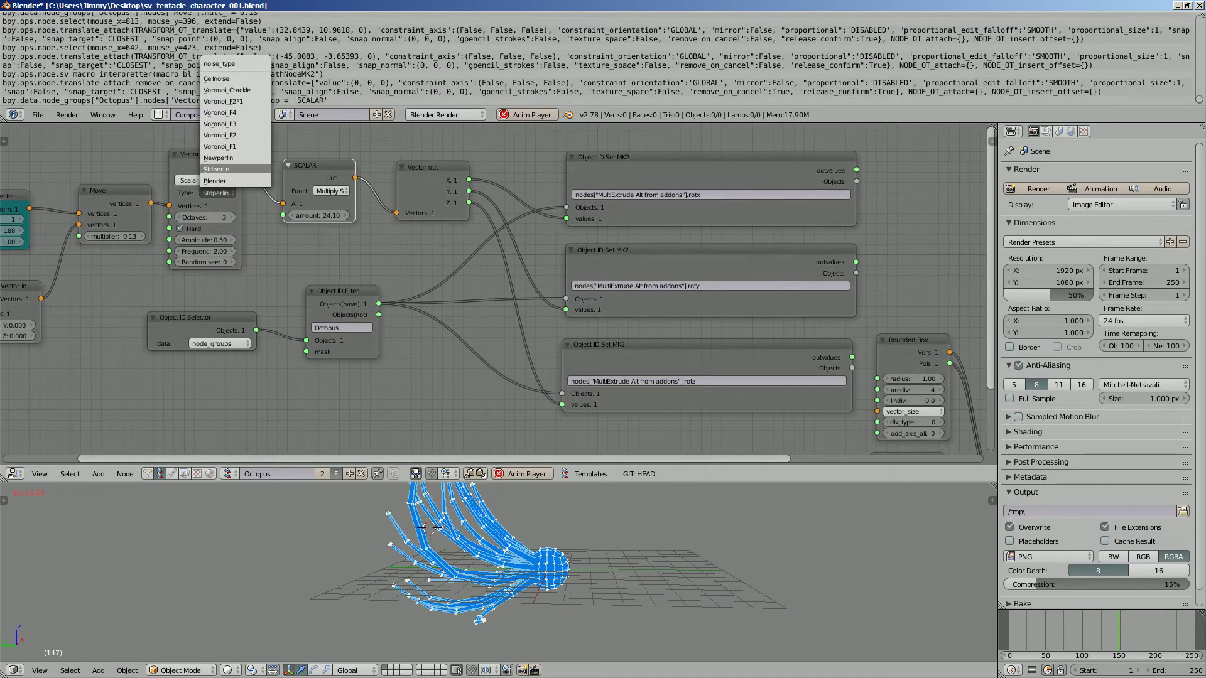
pyautogui.click(220, 146)
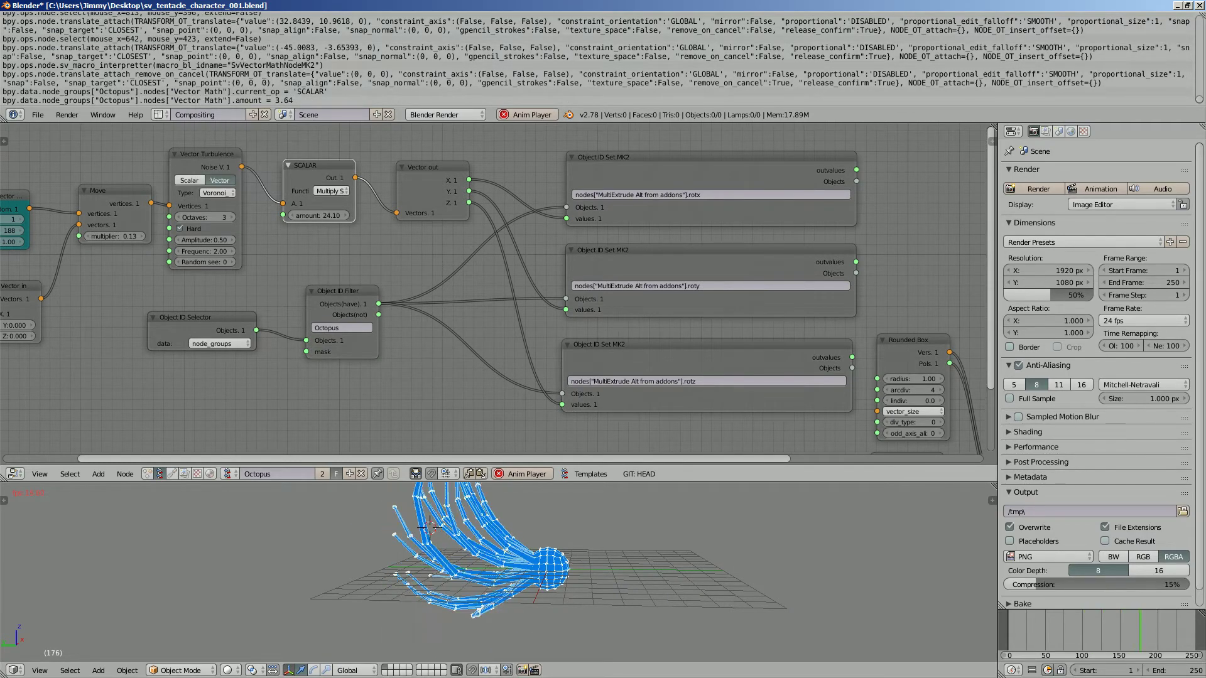
pyautogui.click(217, 192)
pyautogui.moveTo(352, 301); pyautogui.dragTo(635, 314, button='middle')
pyautogui.moveTo(274, 210); pyautogui.dragTo(229, 195)
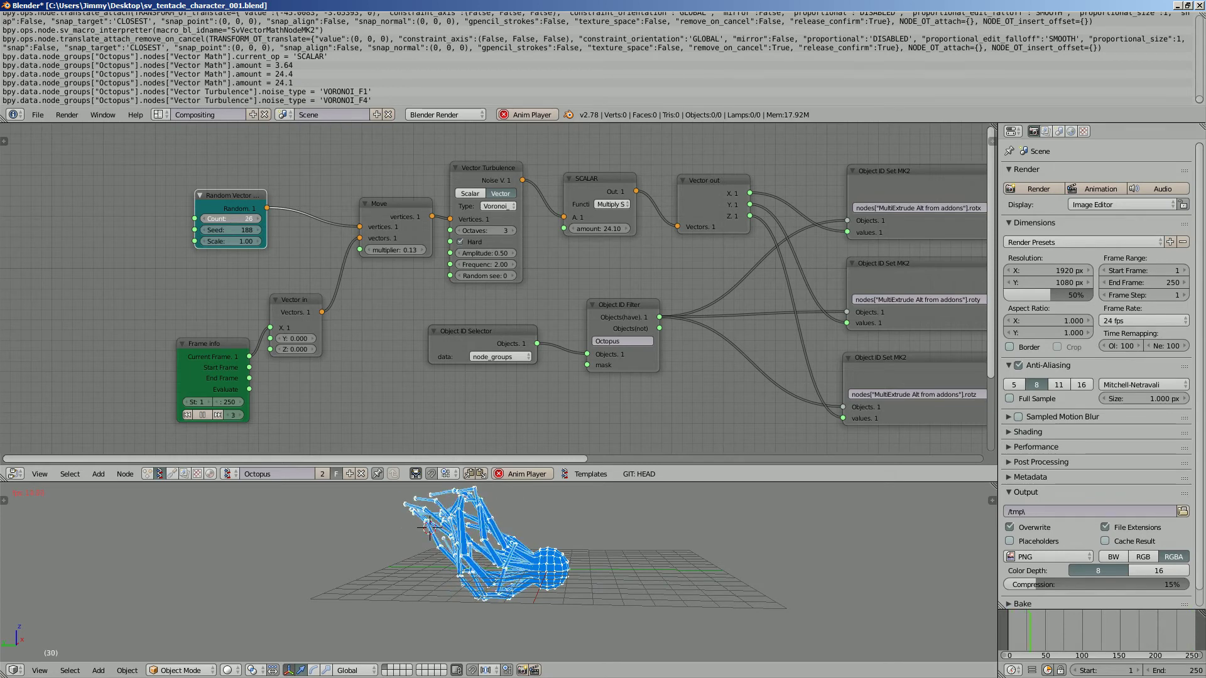
pyautogui.moveTo(257, 219)
pyautogui.mouseDown()
pyautogui.moveTo(282, 219)
pyautogui.moveTo(248, 230)
pyautogui.mouseUp()
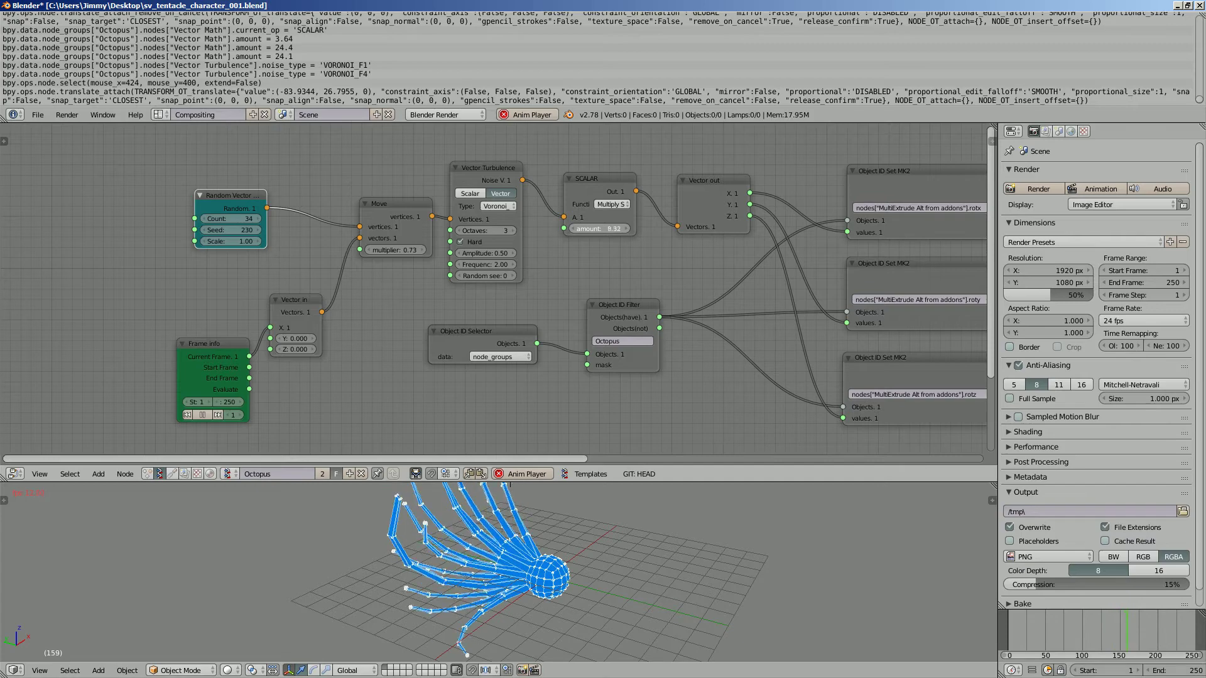
# - Stop playback and raise the MultiExtrude N Rot X value to about 16.94
pyautogui.press('Escape')
pyautogui.keyDown('ctrl'); pyautogui.hscroll(10, 493, 295); pyautogui.keyUp('ctrl')
pyautogui.keyDown('ctrl'); pyautogui.hscroll(4, 494, 295); pyautogui.keyUp('ctrl')
pyautogui.scroll(2, 603, 301)
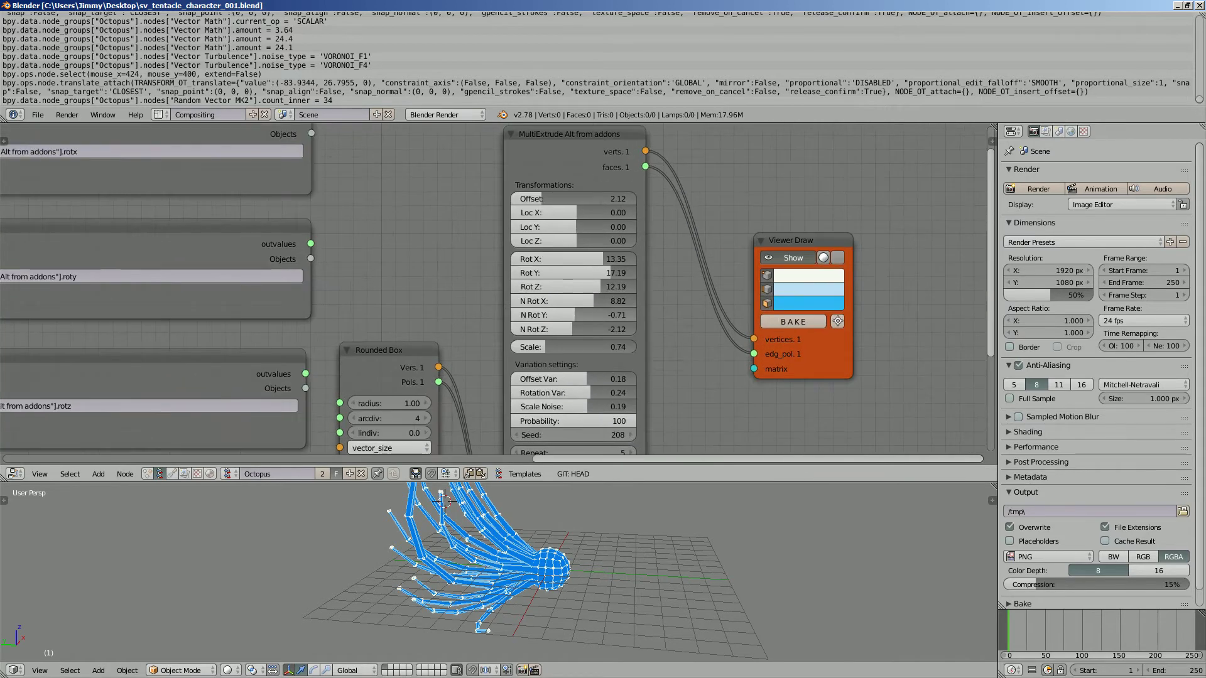
pyautogui.moveTo(603, 301)
pyautogui.mouseDown()
pyautogui.moveTo(584, 301)
pyautogui.moveTo(634, 301)
pyautogui.mouseUp()
pyautogui.moveTo(634, 301); pyautogui.dragTo(894, 309, button='middle')
# - Retarget the first two Object ID Set nodes to nrotx and nroty
pyautogui.click(339, 147)
pyautogui.click(292, 148)
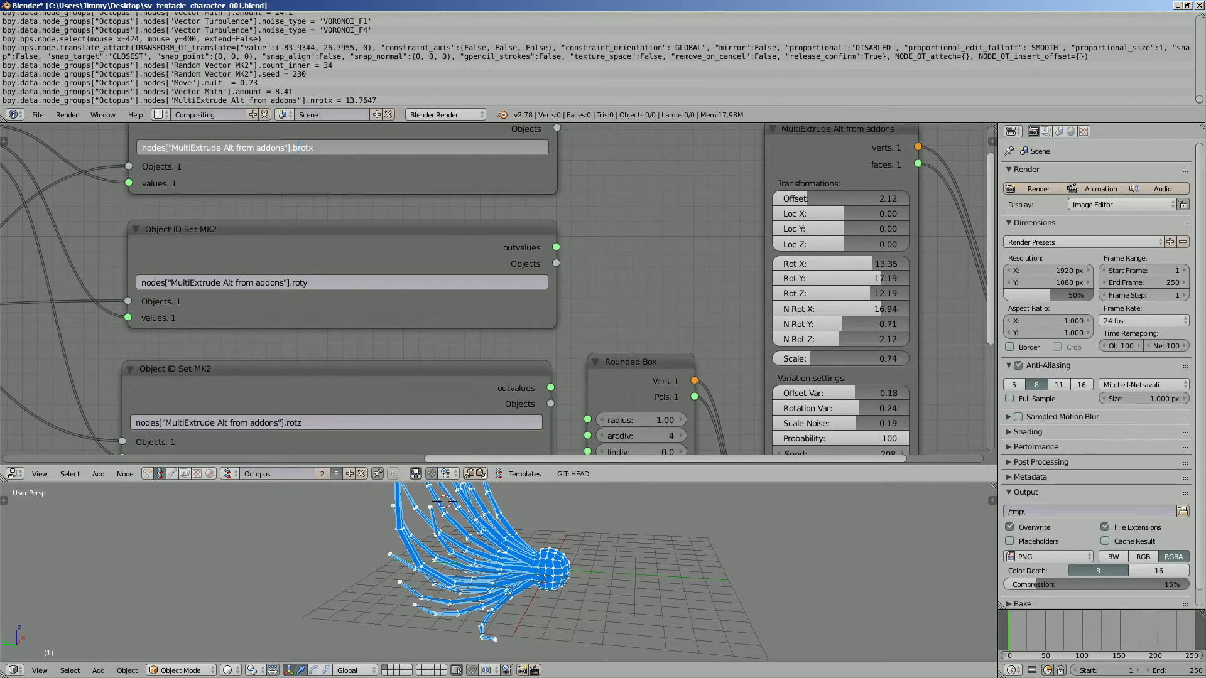
pyautogui.press('Return')
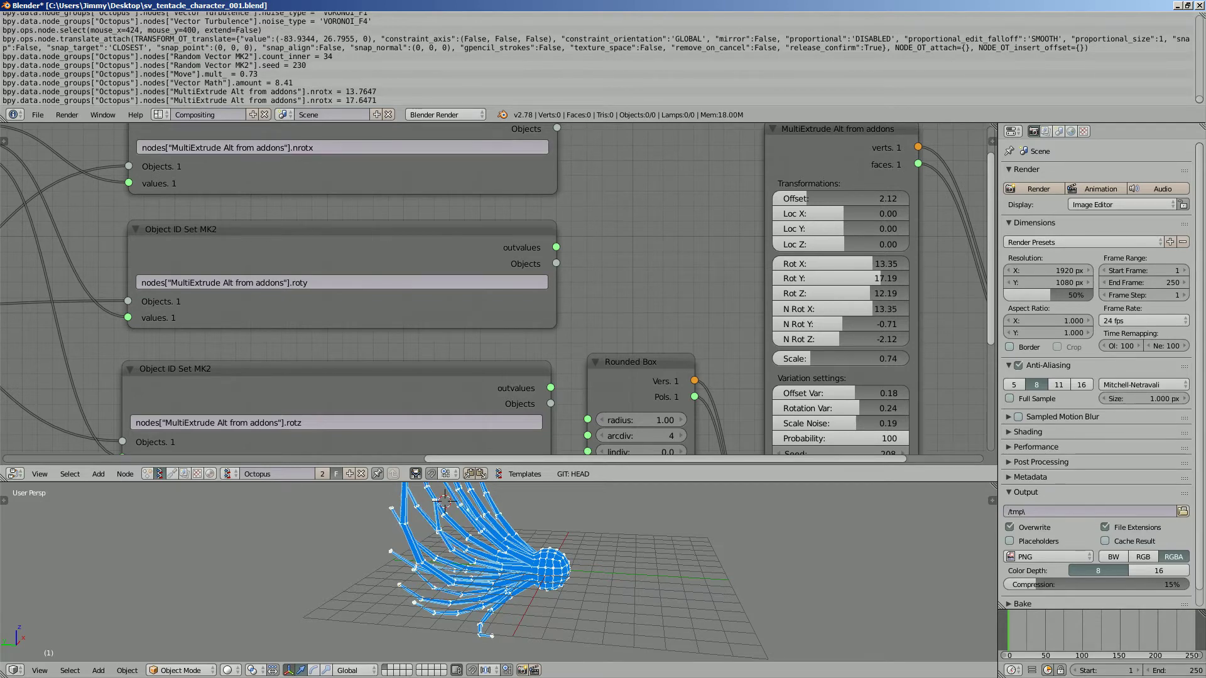
pyautogui.click(308, 282)
pyautogui.click(293, 283)
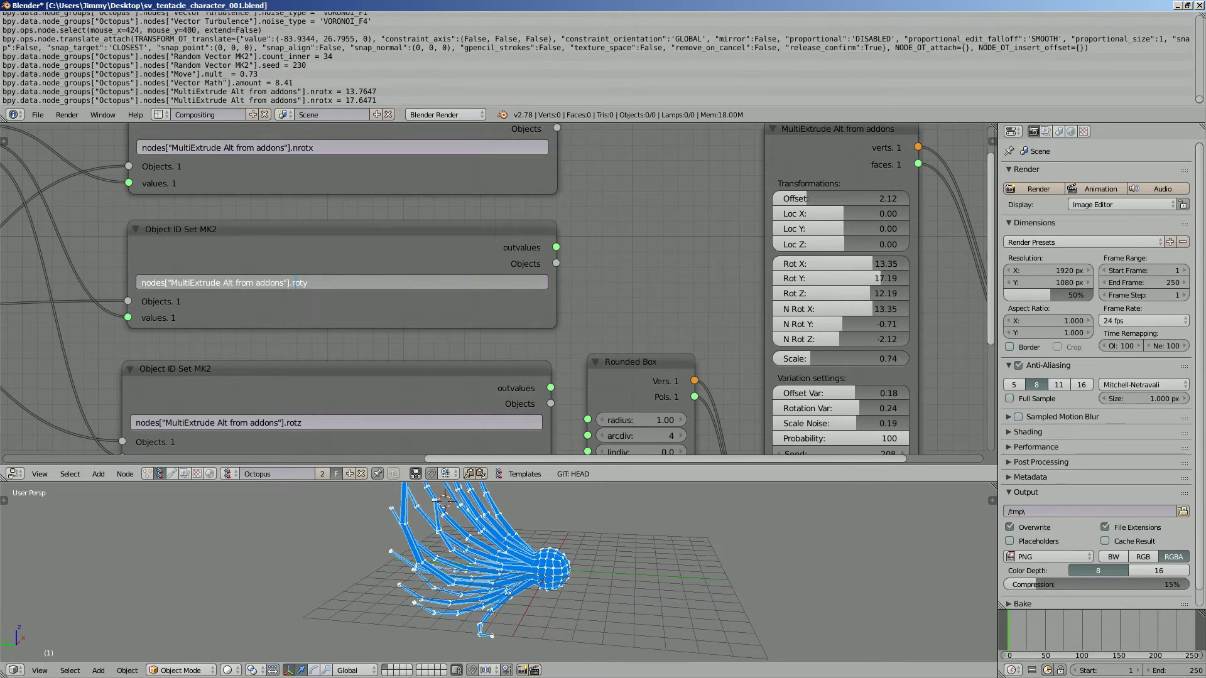
pyautogui.write('n')
pyautogui.press('Return')
# - Retarget the third Object ID Set node to nrotz and play the animation
pyautogui.moveTo(352, 421); pyautogui.dragTo(384, 329, button='middle')
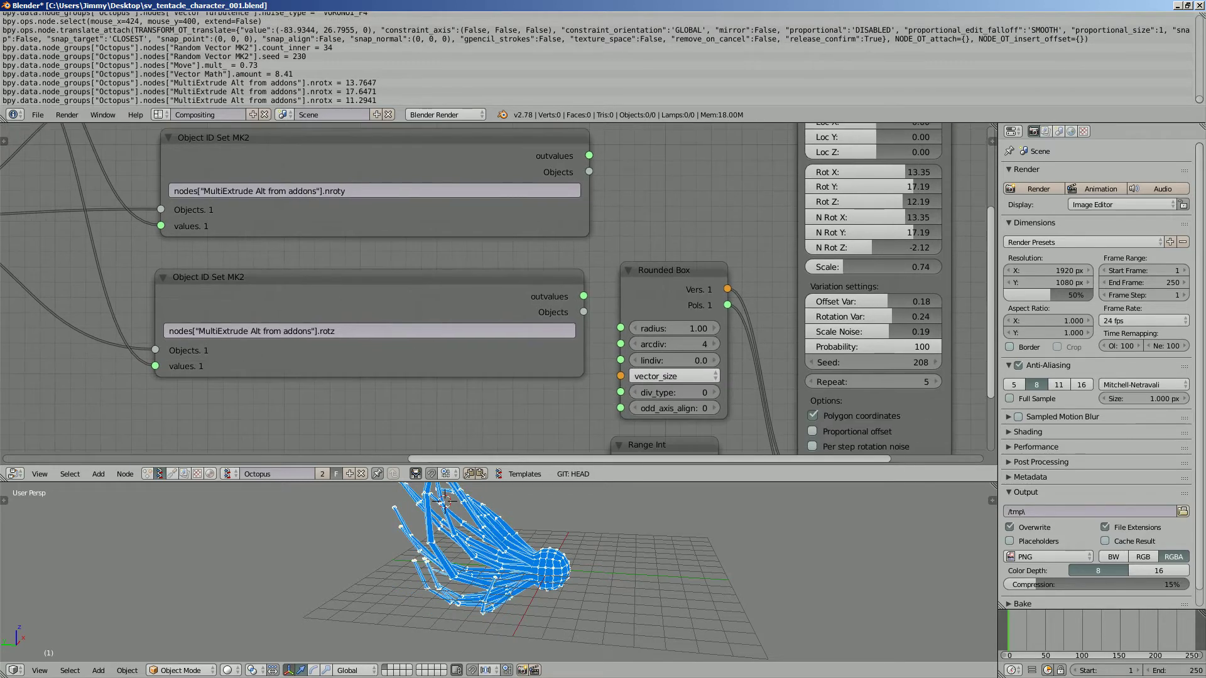
pyautogui.click(385, 331)
pyautogui.click(323, 331)
pyautogui.write('n')
pyautogui.press('Return')
pyautogui.scroll(-2, 497, 289)
pyautogui.hotkey('alt', 'a')
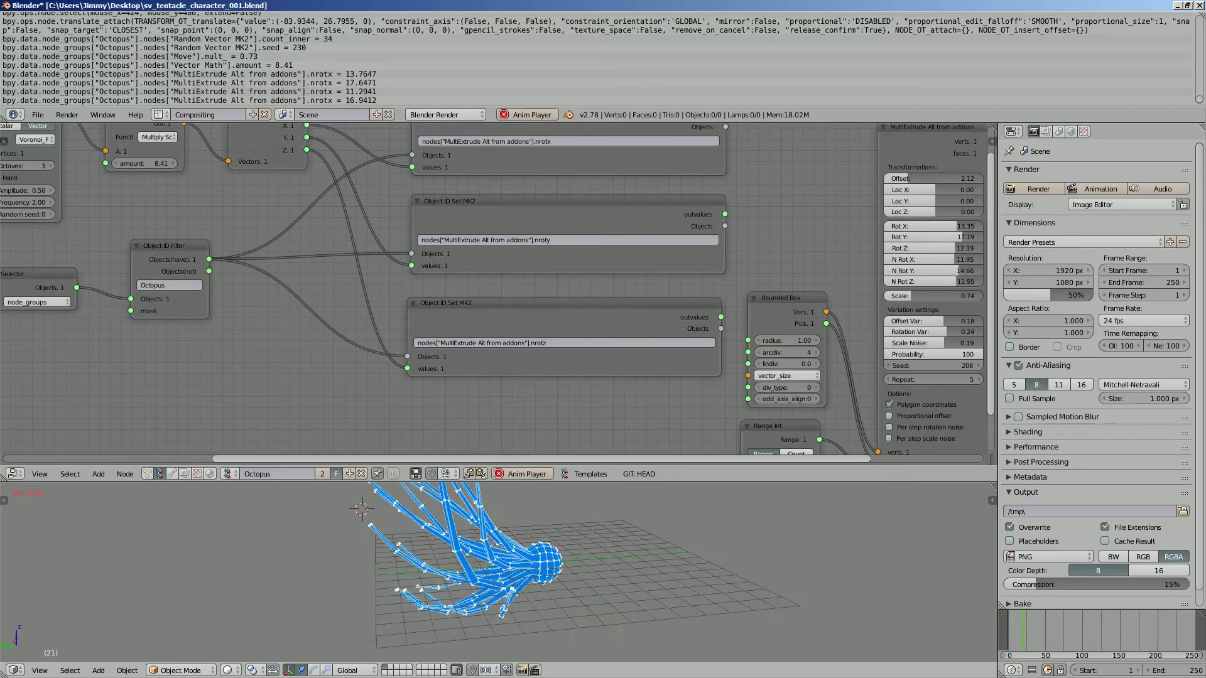
# - Pan the node editor to bring the noise and Random Vector nodes into view
pyautogui.moveTo(440, 283); pyautogui.dragTo(825, 306, button='middle')
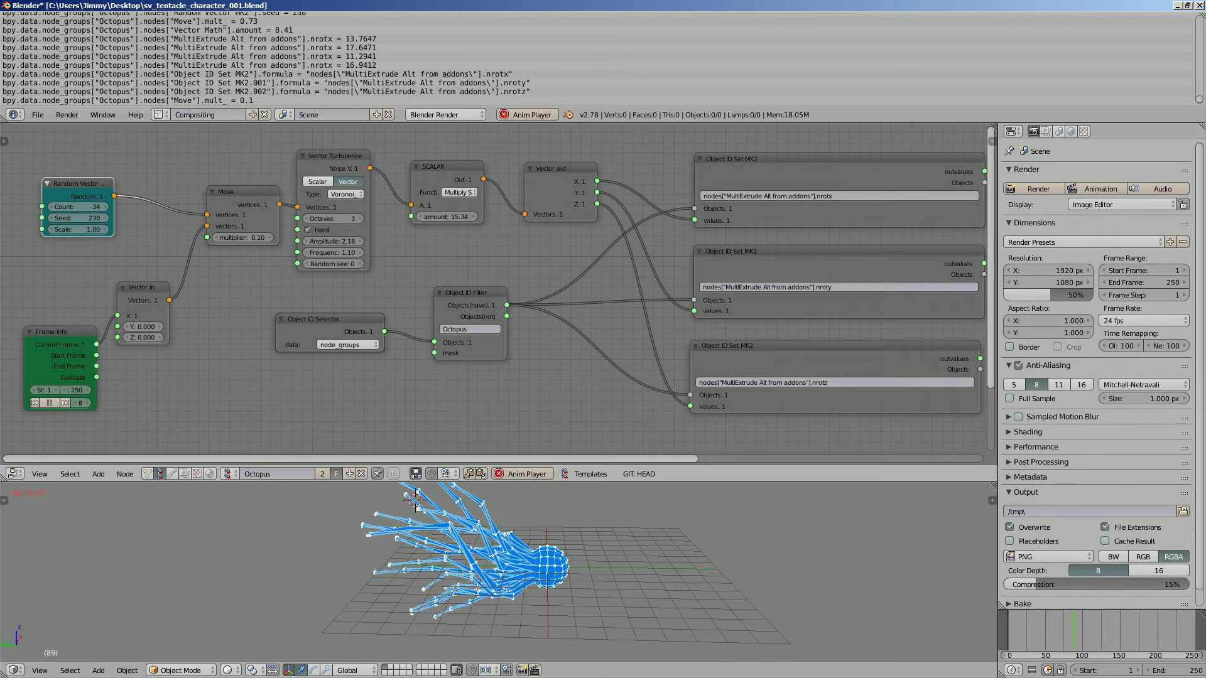
# - Delete the Vector Turbulence node and place a Vector Noise MK2 node in the gap
pyautogui.moveTo(497, 288); pyautogui.dragTo(490, 323, button='middle')
pyautogui.moveTo(257, 192); pyautogui.dragTo(293, 204, button='middle')
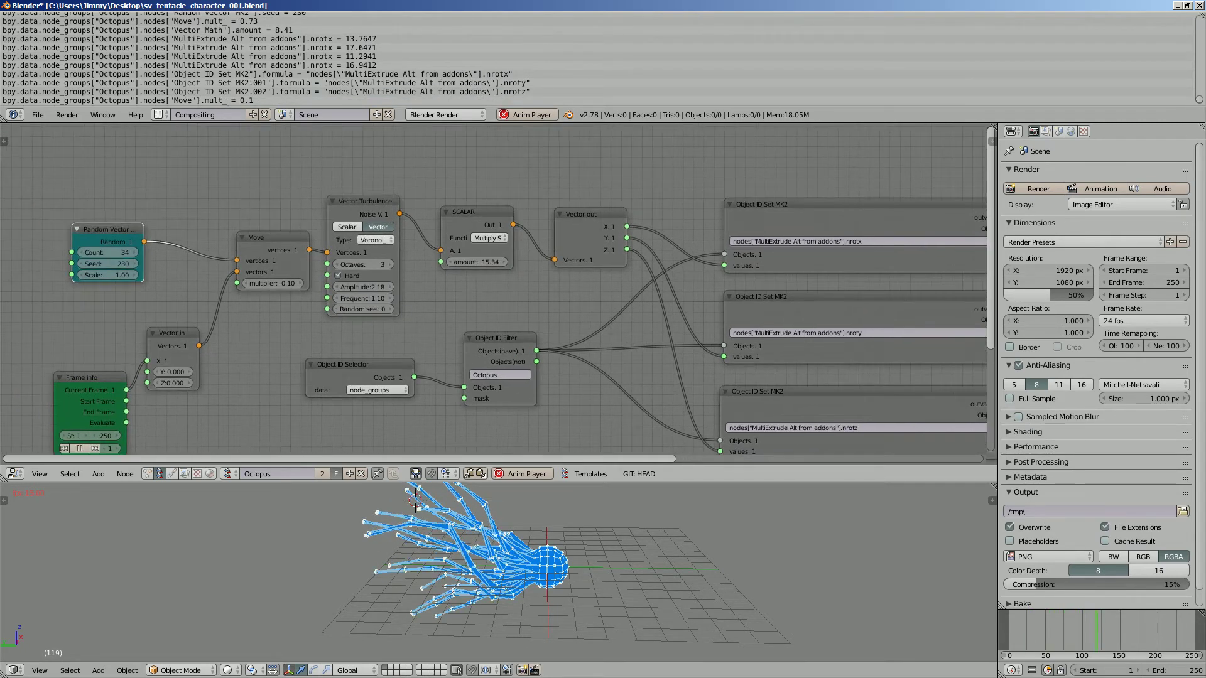
pyautogui.press('x')
pyautogui.hotkey('shift', 'a')
pyautogui.click(293, 204)
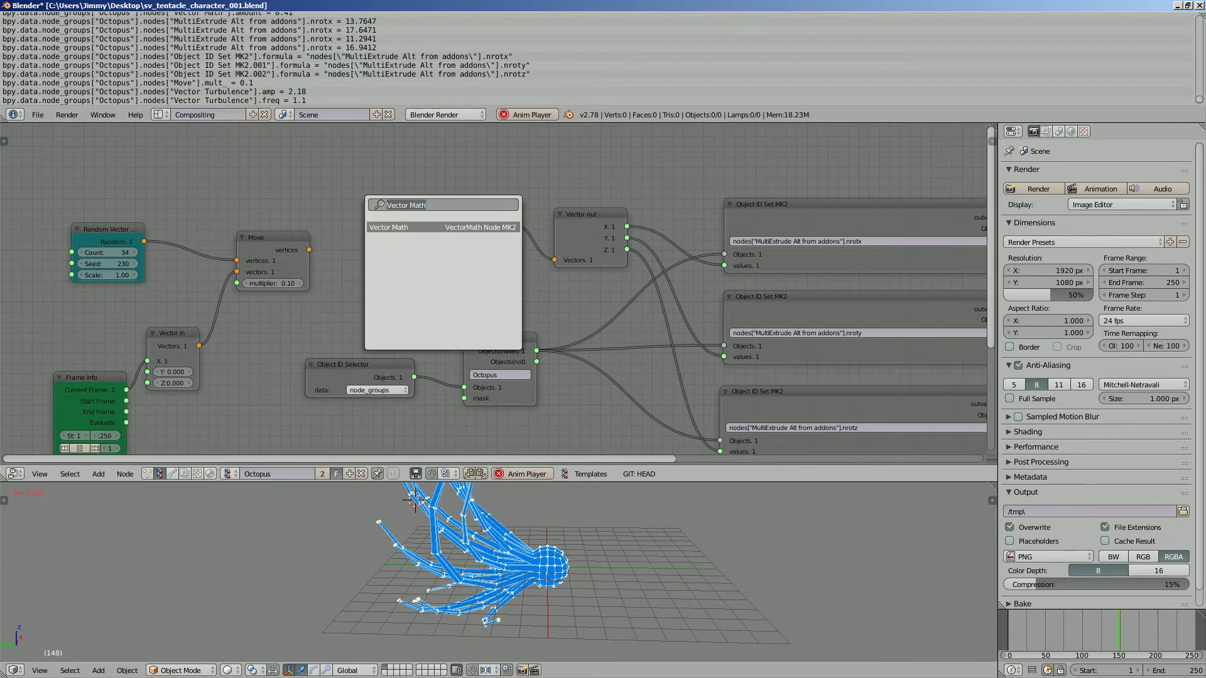
pyautogui.write('vect no')
pyautogui.press('Return')
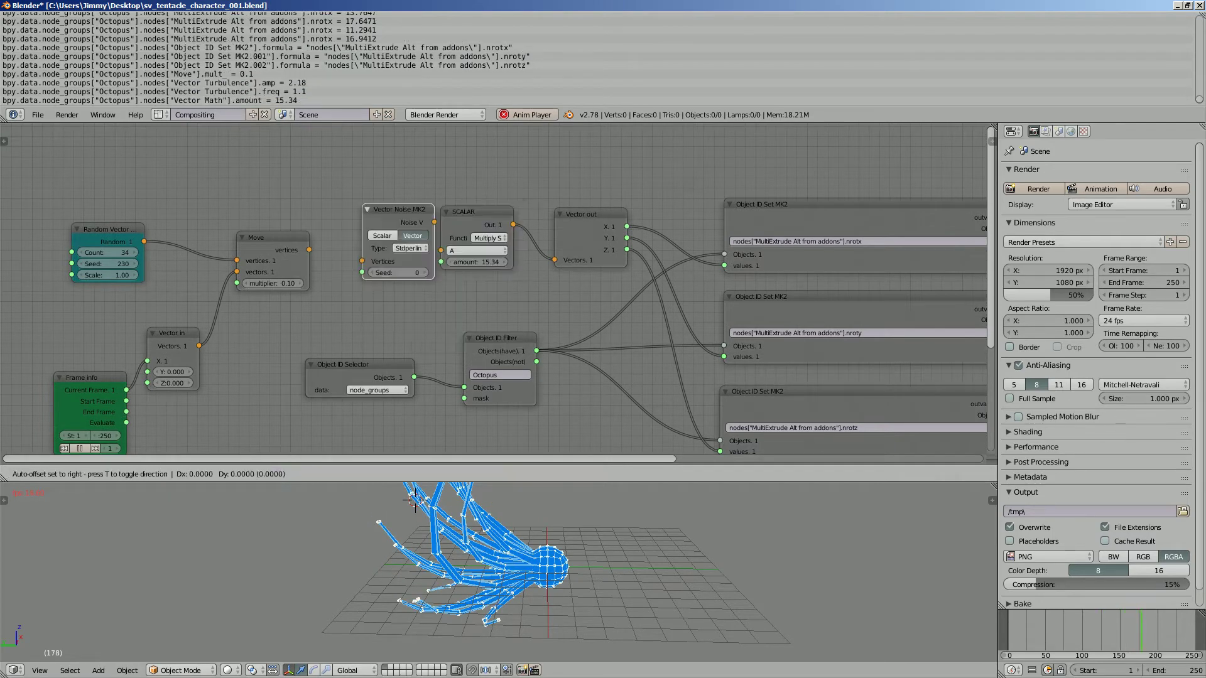
pyautogui.click(363, 258)
# - Wire Move's vertices into Vector Noise and its Noise V output into SCALAR A
pyautogui.moveTo(285, 257); pyautogui.dragTo(327, 277)
pyautogui.moveTo(399, 238); pyautogui.dragTo(441, 250)
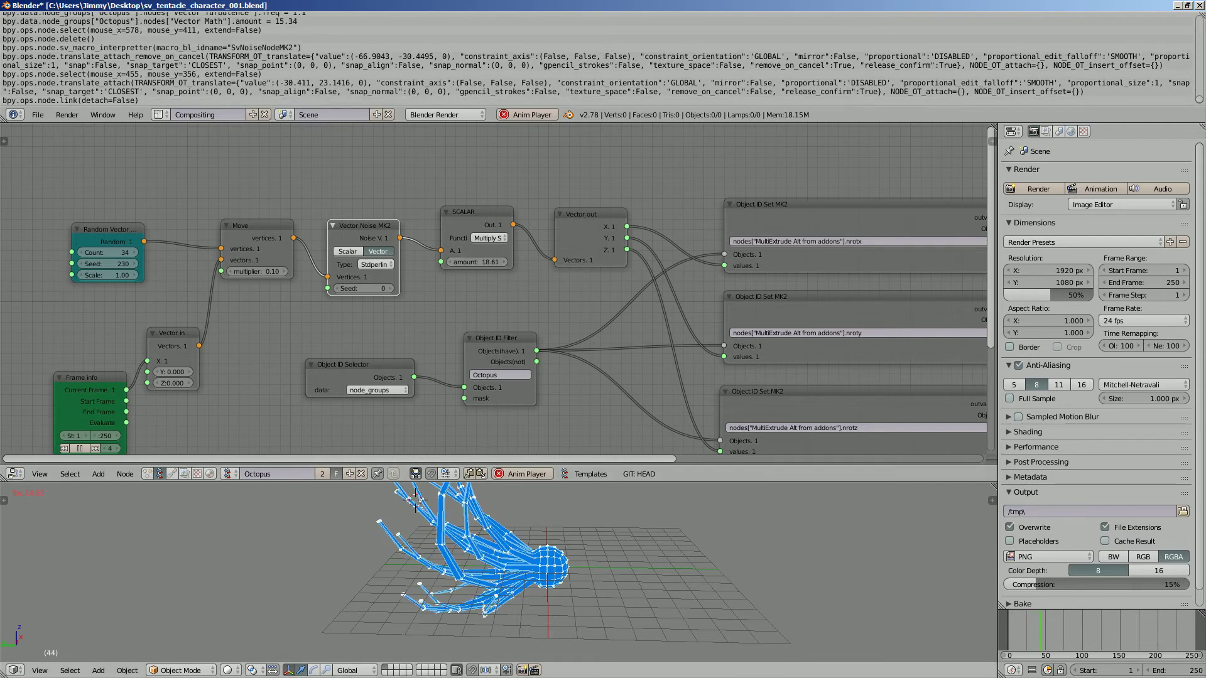
pyautogui.moveTo(502, 481); pyautogui.dragTo(503, 424)
pyautogui.moveTo(565, 534); pyautogui.dragTo(628, 534, button='middle')
pyautogui.moveTo(817, 282); pyautogui.dragTo(211, 276, button='middle')
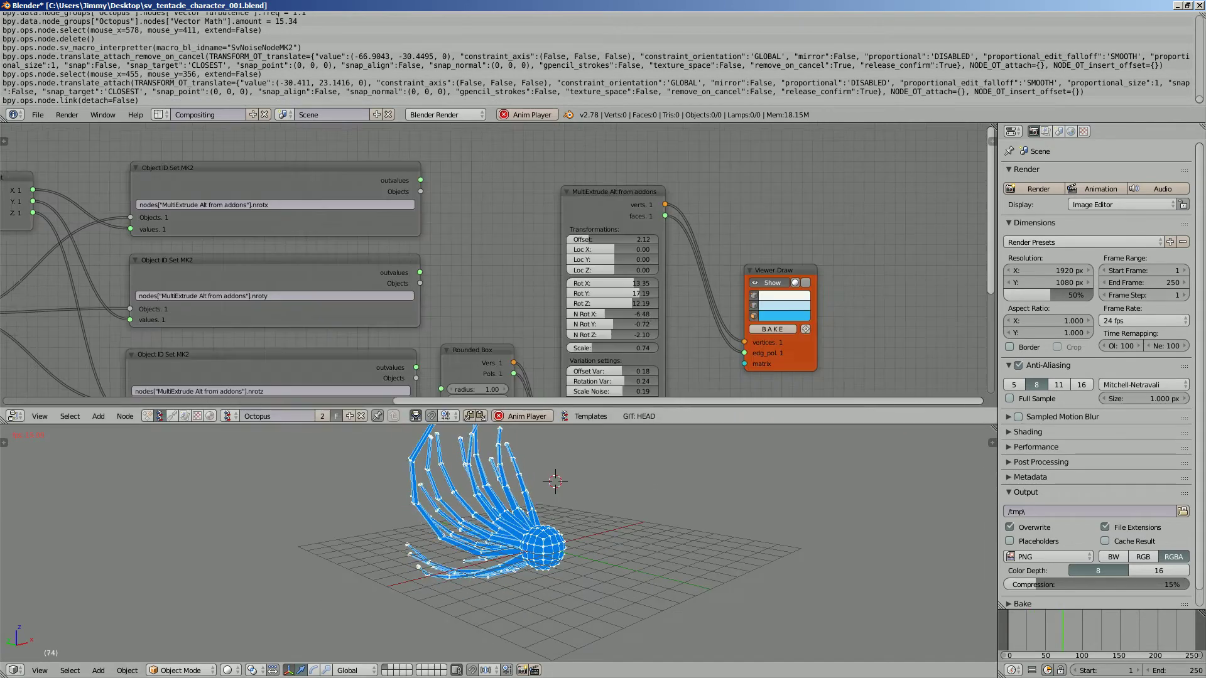
# - Select an Object ID Set node, then stop playback and rewind to frame 1
pyautogui.click(397, 178)
pyautogui.scroll(2, 823, 348)
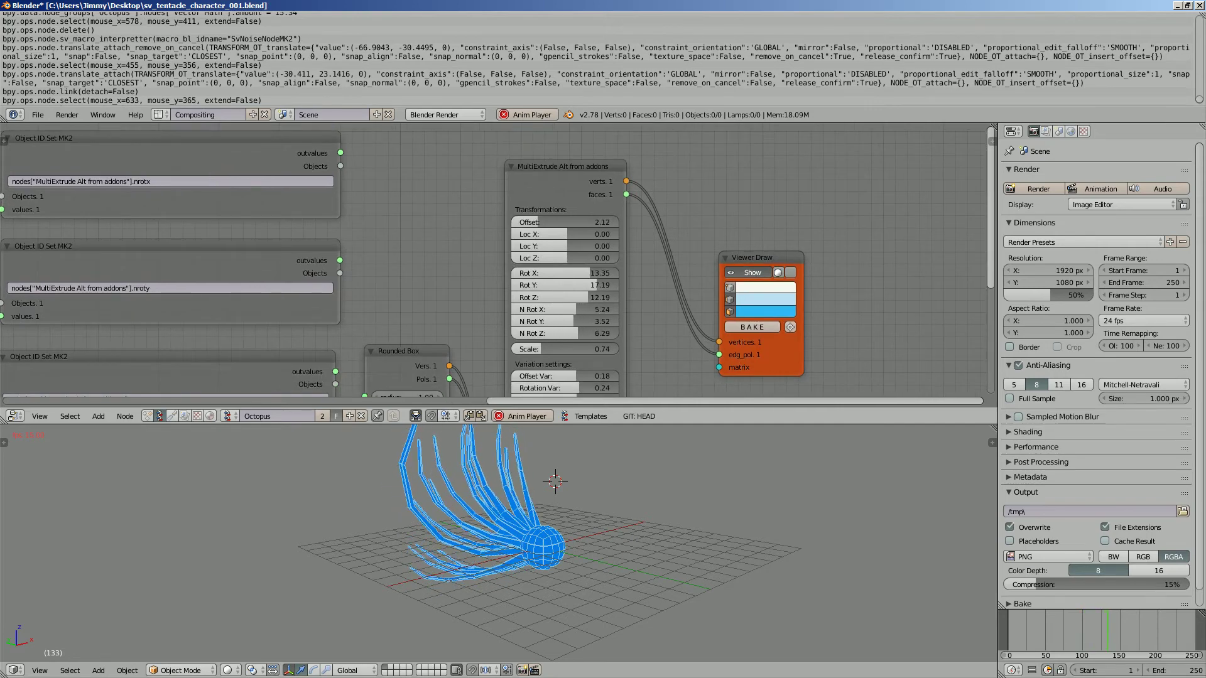
pyautogui.moveTo(439, 263); pyautogui.dragTo(735, 267, button='middle')
pyautogui.scroll(-1, 735, 267)
pyautogui.scroll(-1, 502, 264)
pyautogui.press('Escape')
# - Duplicate the nrotx Object ID Set node into a rotx setter fed by the Object ID Filter
pyautogui.moveTo(503, 423); pyautogui.dragTo(503, 516)
pyautogui.scroll(2, 444, 241)
pyautogui.click(445, 240)
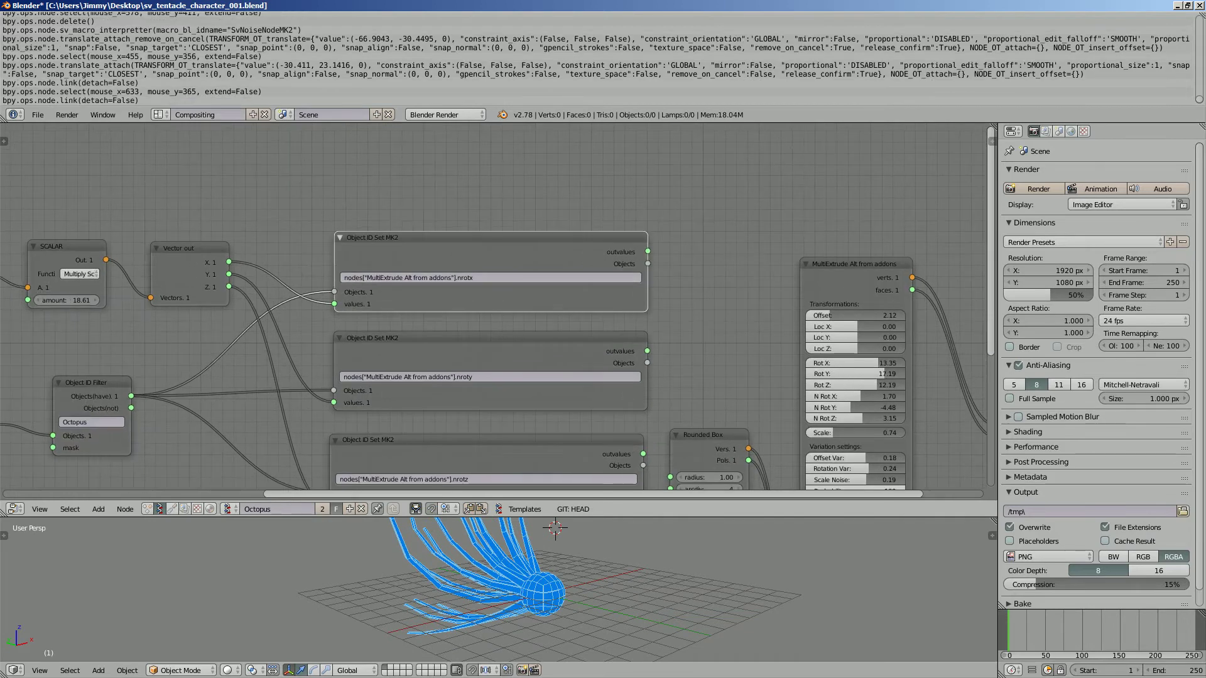
pyautogui.moveTo(444, 240); pyautogui.dragTo(447, 367, button='middle')
pyautogui.hotkey('shift', 'd')
pyautogui.click(382, 201)
pyautogui.scroll(1, 493, 309)
pyautogui.click(440, 221)
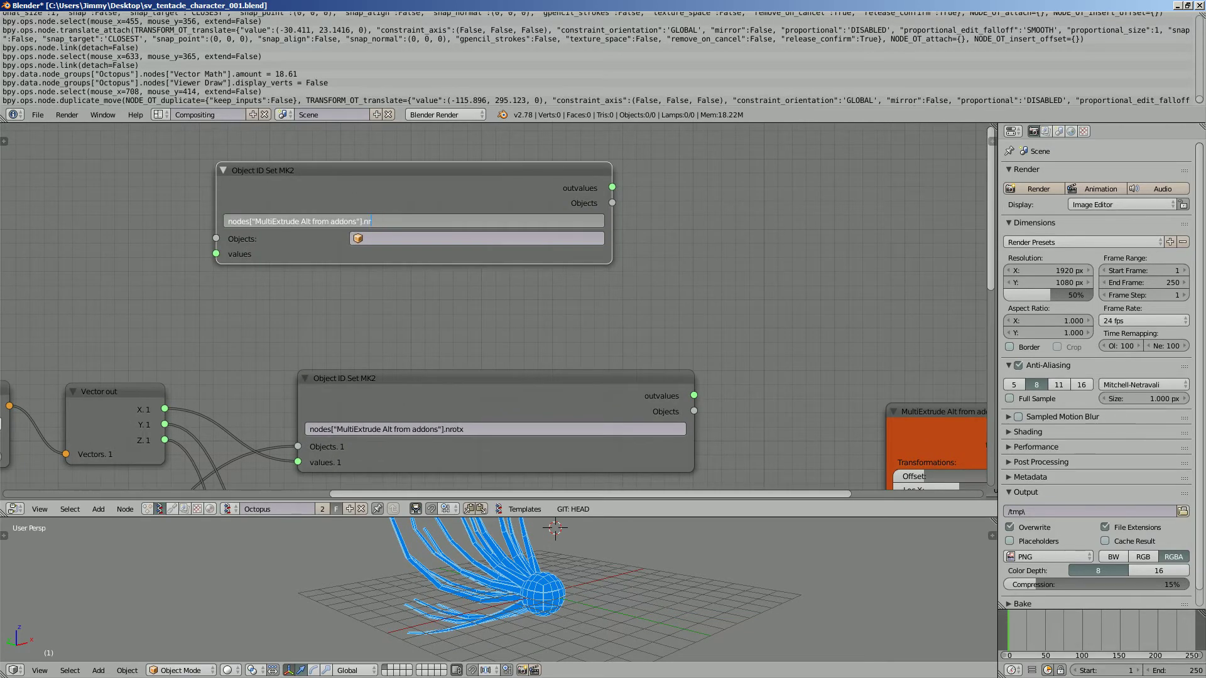
pyautogui.press('Return')
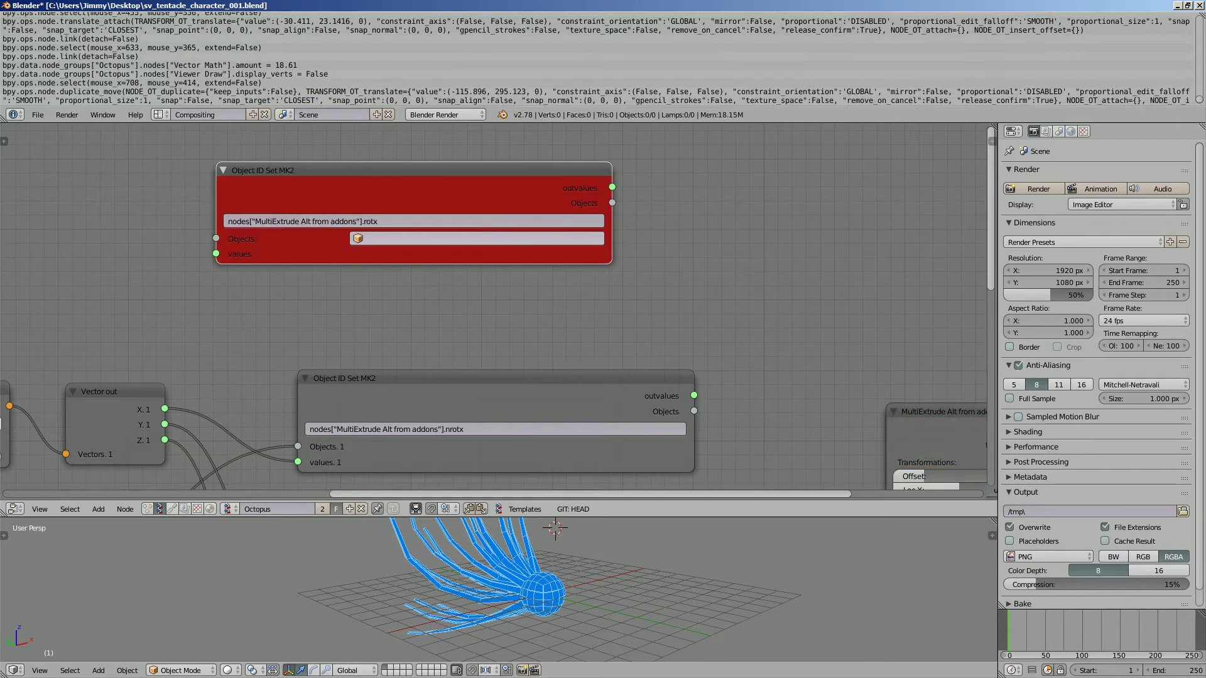
pyautogui.scroll(-2, 867, 167)
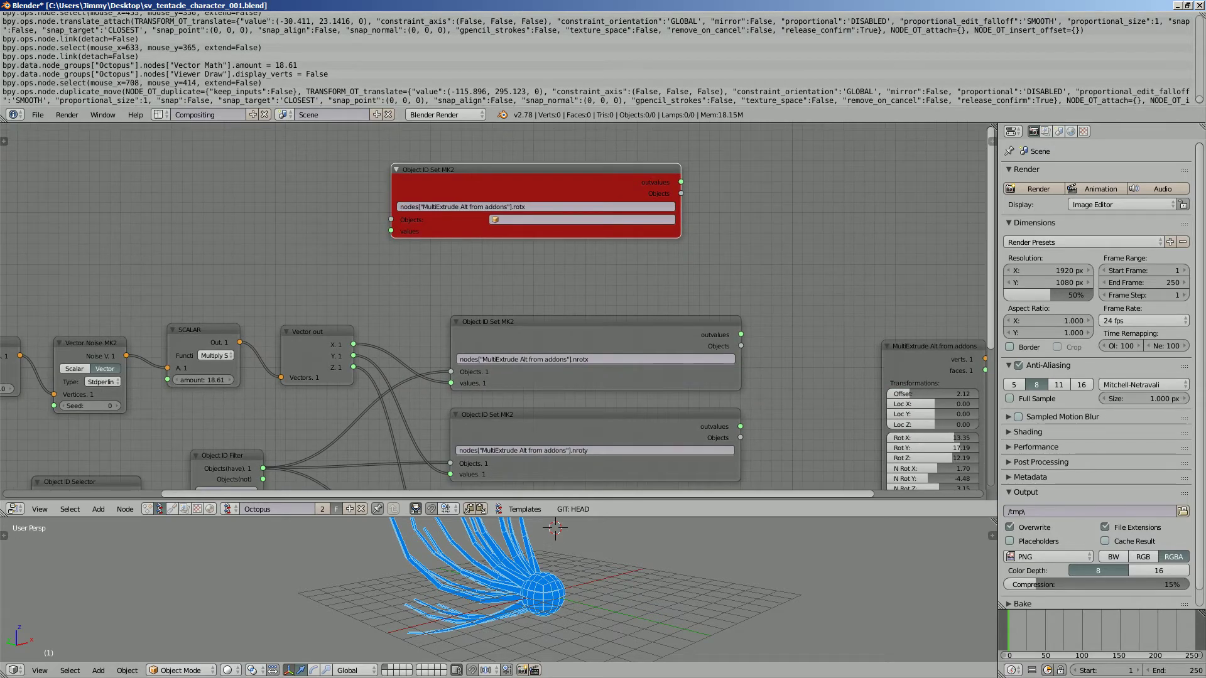
pyautogui.moveTo(263, 468); pyautogui.dragTo(390, 219)
pyautogui.moveTo(439, 189); pyautogui.dragTo(367, 152)
# - Add two more setter copies with .roty and .rotz formulas, each linked to the filtered objects
pyautogui.hotkey('shift', 'd')
pyautogui.click(465, 242)
pyautogui.moveTo(263, 469); pyautogui.dragTo(417, 273)
pyautogui.hotkey('shift', 'd')
pyautogui.press('Return')
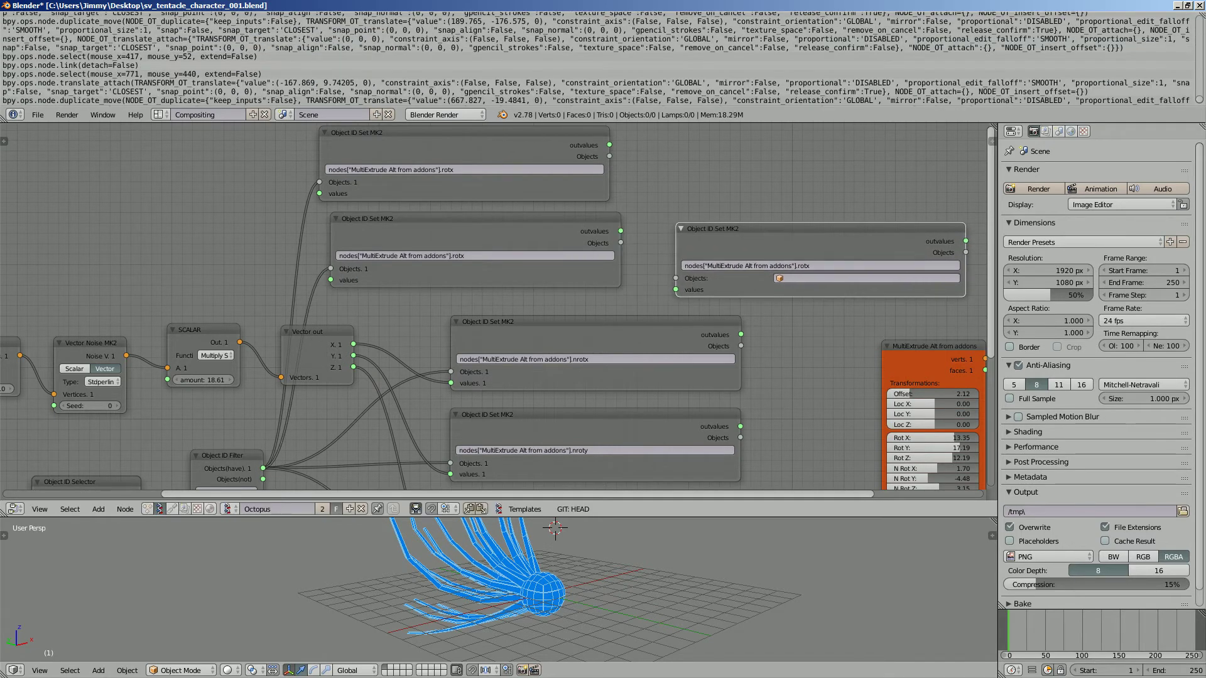
pyautogui.moveTo(676, 278); pyautogui.dragTo(263, 469)
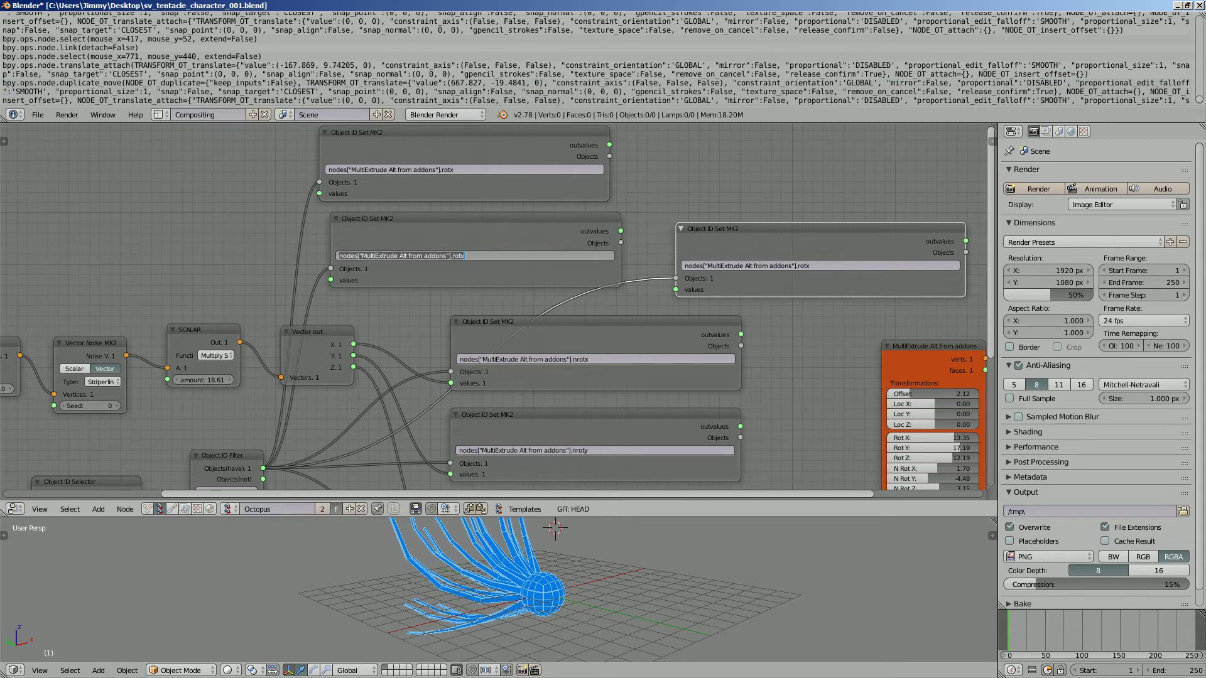
pyautogui.press('Return')
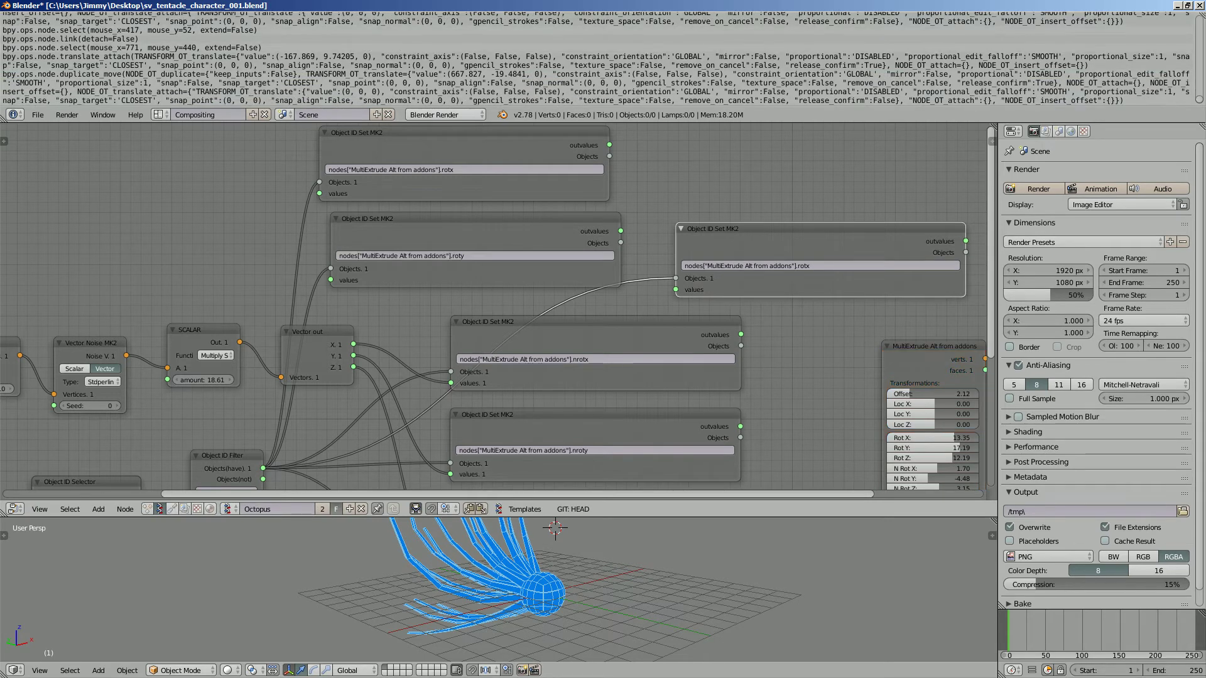
pyautogui.press('Return')
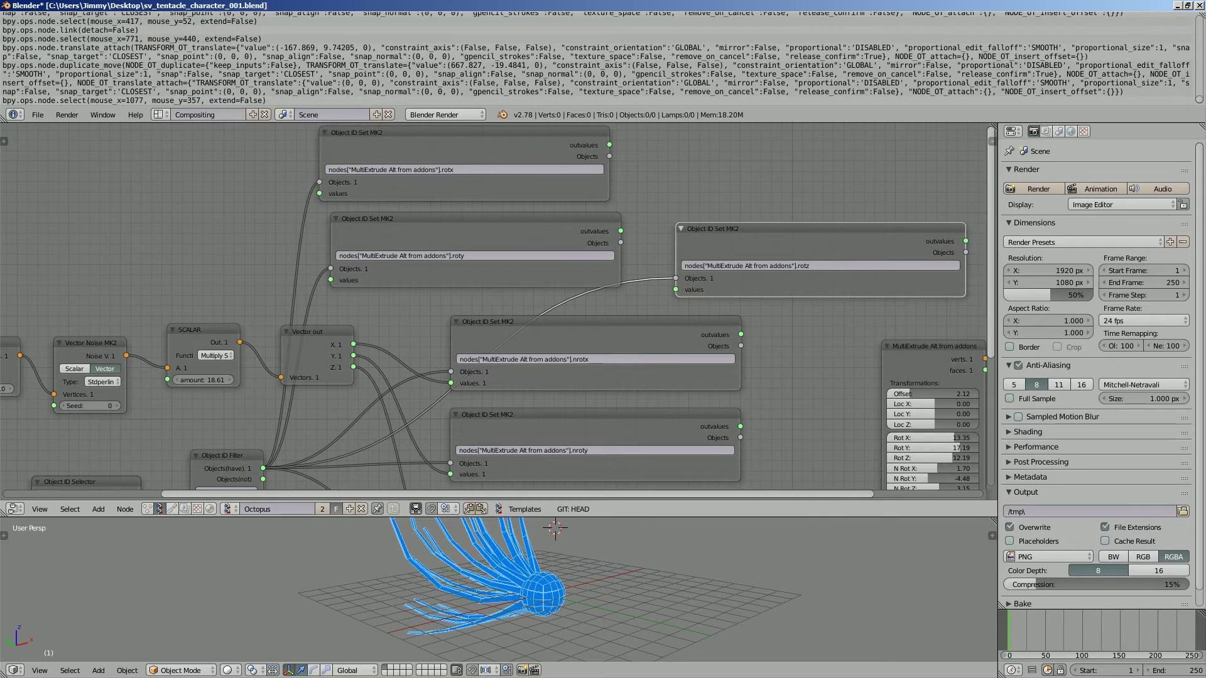
# - Feed Vector out X, Y and Z into the rotx, roty and rotz setters and play
pyautogui.moveTo(354, 344); pyautogui.dragTo(331, 215)
pyautogui.moveTo(354, 356); pyautogui.dragTo(428, 305)
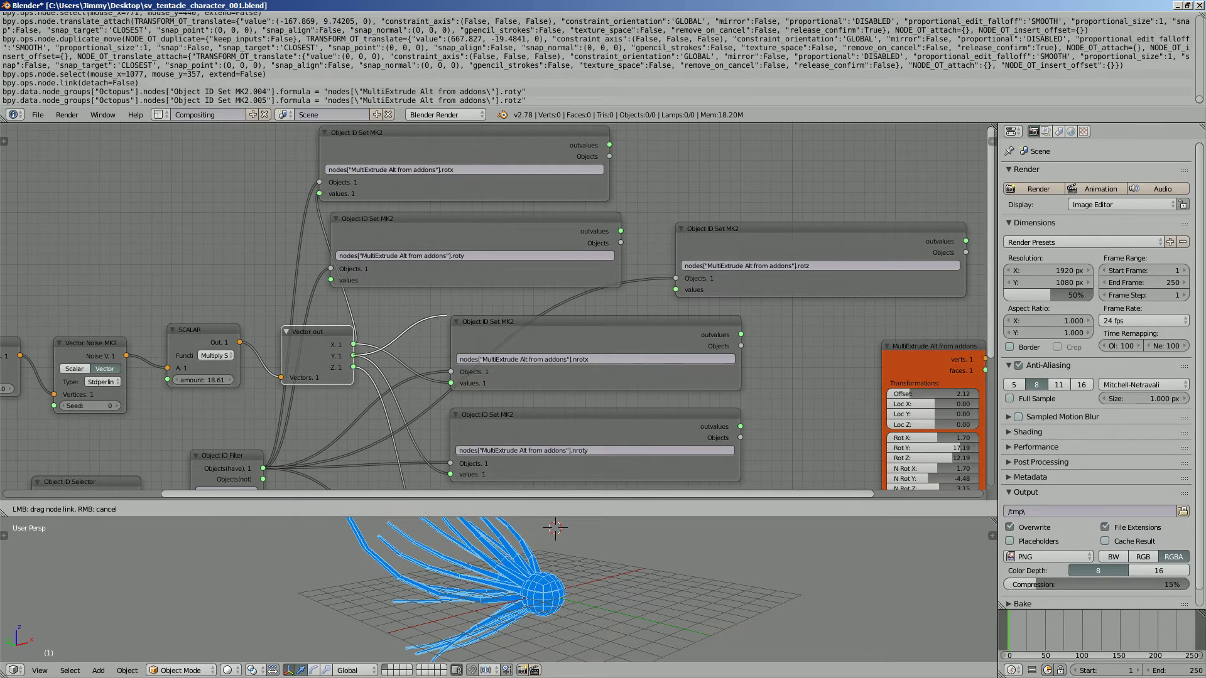
pyautogui.moveTo(351, 344); pyautogui.dragTo(477, 357)
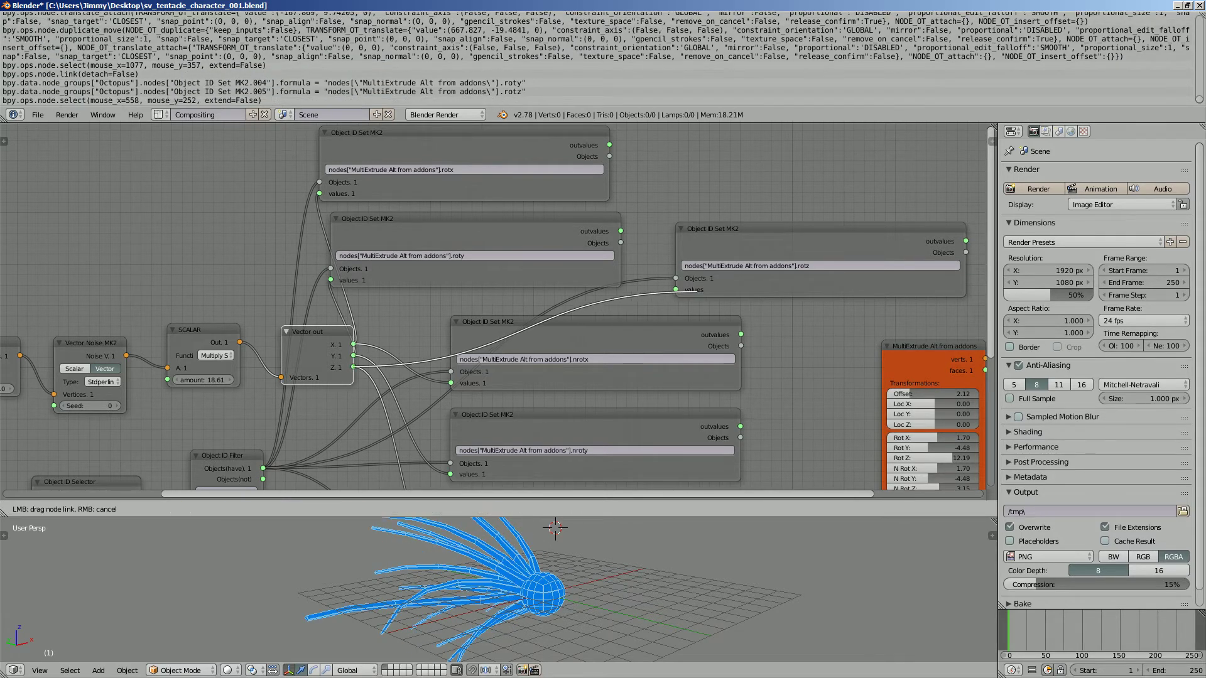
pyautogui.moveTo(677, 290); pyautogui.dragTo(675, 289)
pyautogui.hotkey('alt', 'a')
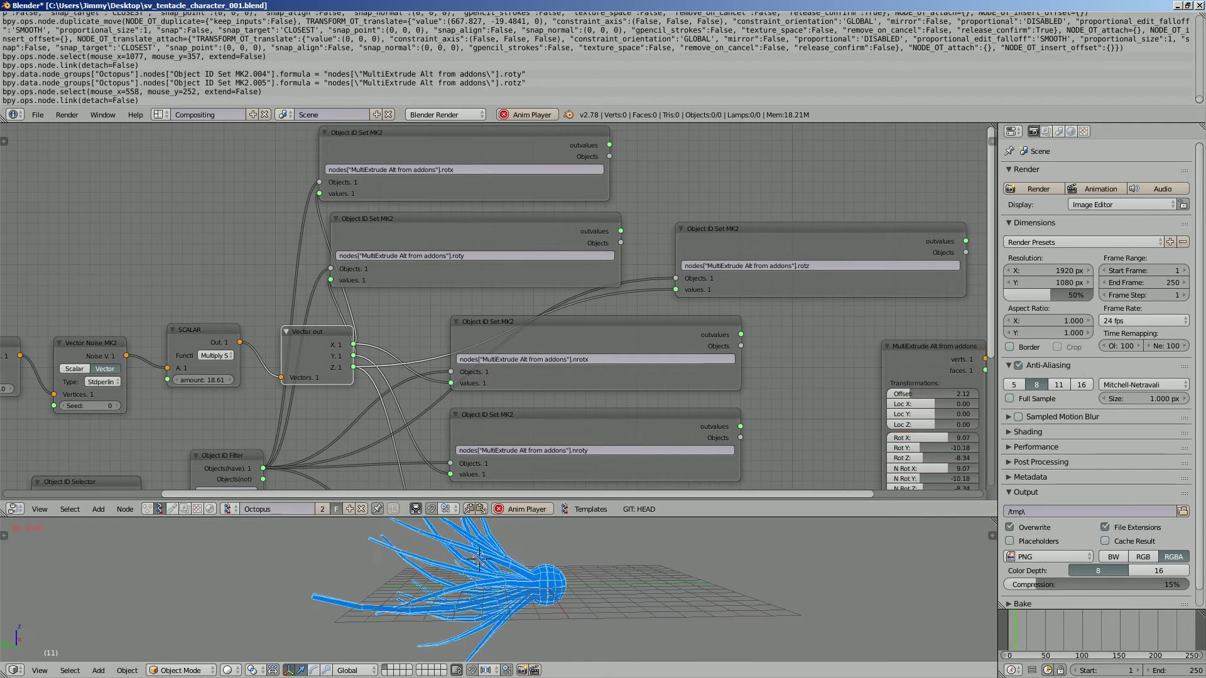
# - Inspect the tentacle animation in a maximized 3D view, stop playback and save the file
pyautogui.hotkey('ctrl', 'space')
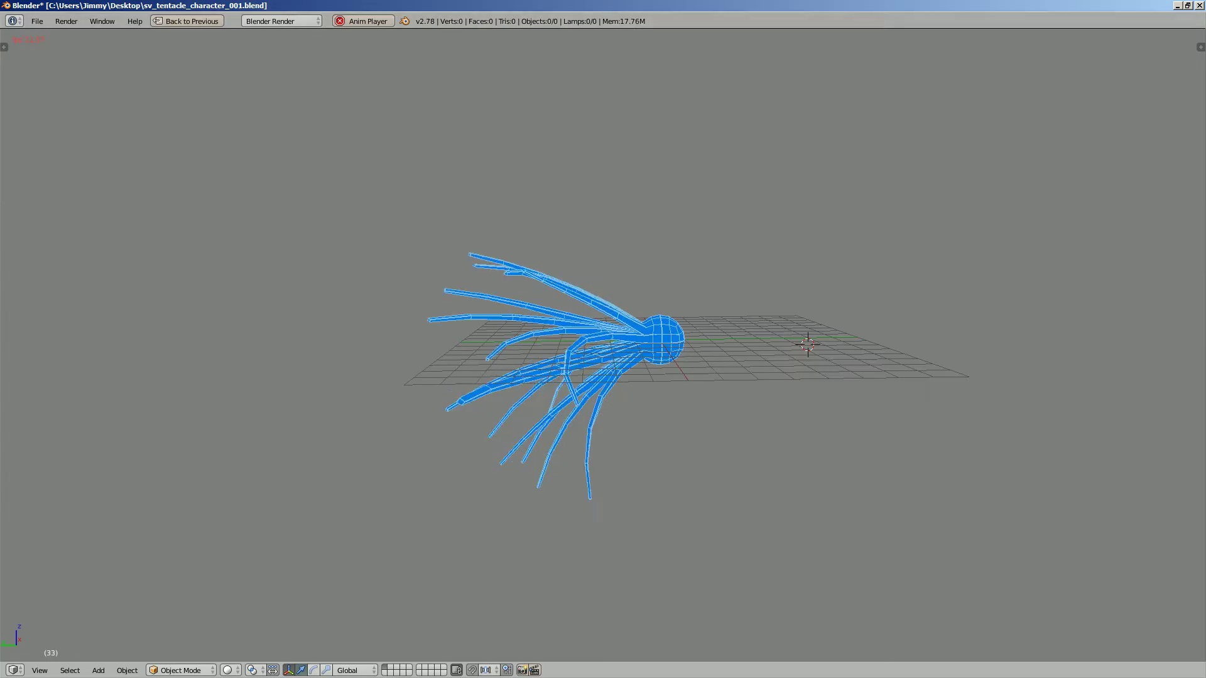
pyautogui.moveTo(602, 376); pyautogui.dragTo(785, 414, button='middle')
pyautogui.hotkey('ctrl', 'Up')
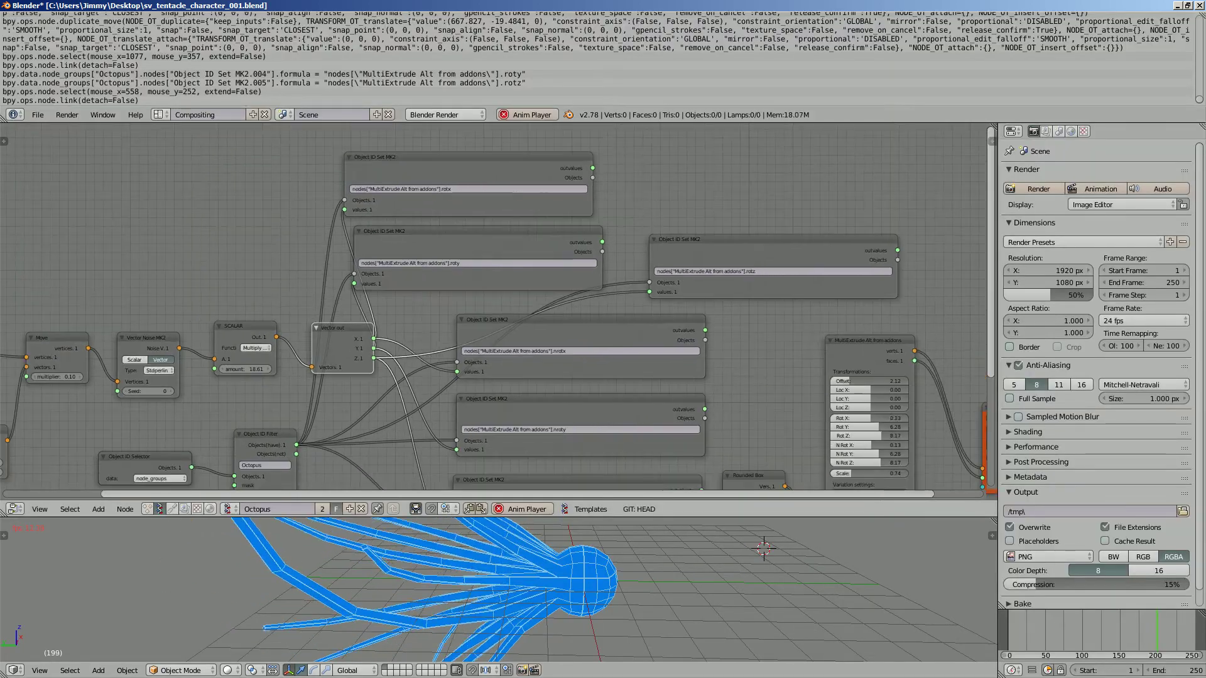
pyautogui.press('Escape')
pyautogui.scroll(1, 497, 310)
pyautogui.hotkey('ctrl', 's')
# - Raise the MultiExtrude variation seed from 208 to 232
pyautogui.hscroll(1, 497, 310)
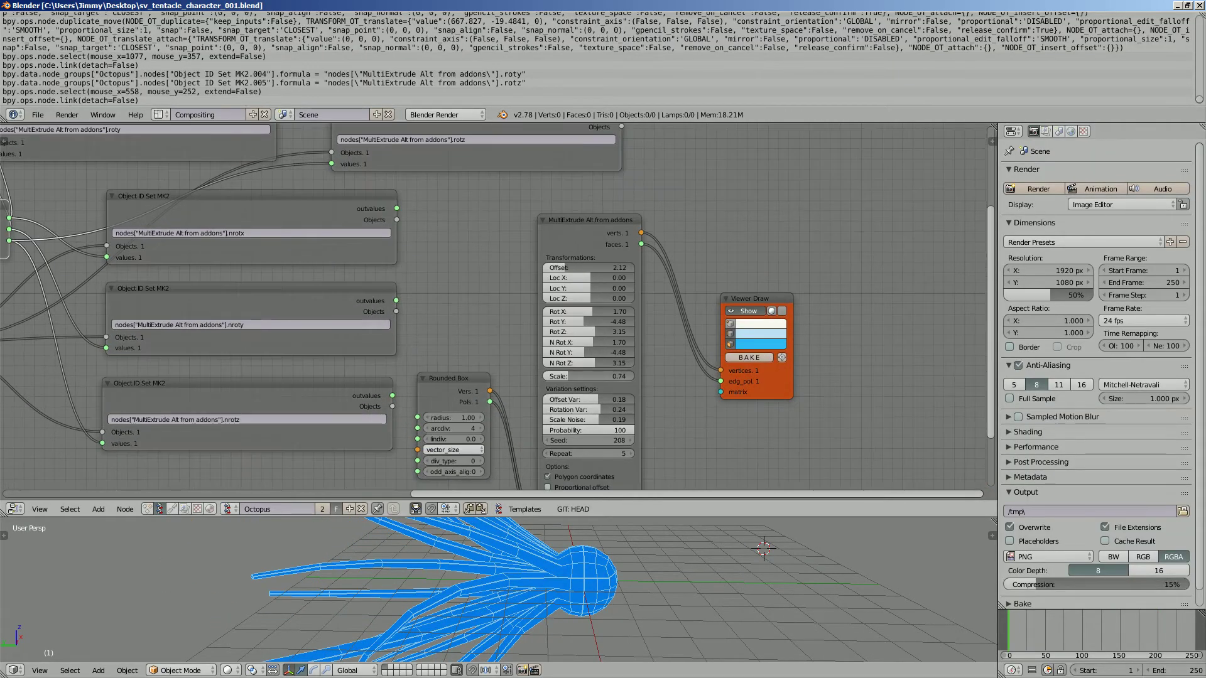
pyautogui.moveTo(387, 420); pyautogui.dragTo(353, 356, button='middle')
pyautogui.moveTo(552, 375); pyautogui.dragTo(577, 375)
pyautogui.click(352, 356)
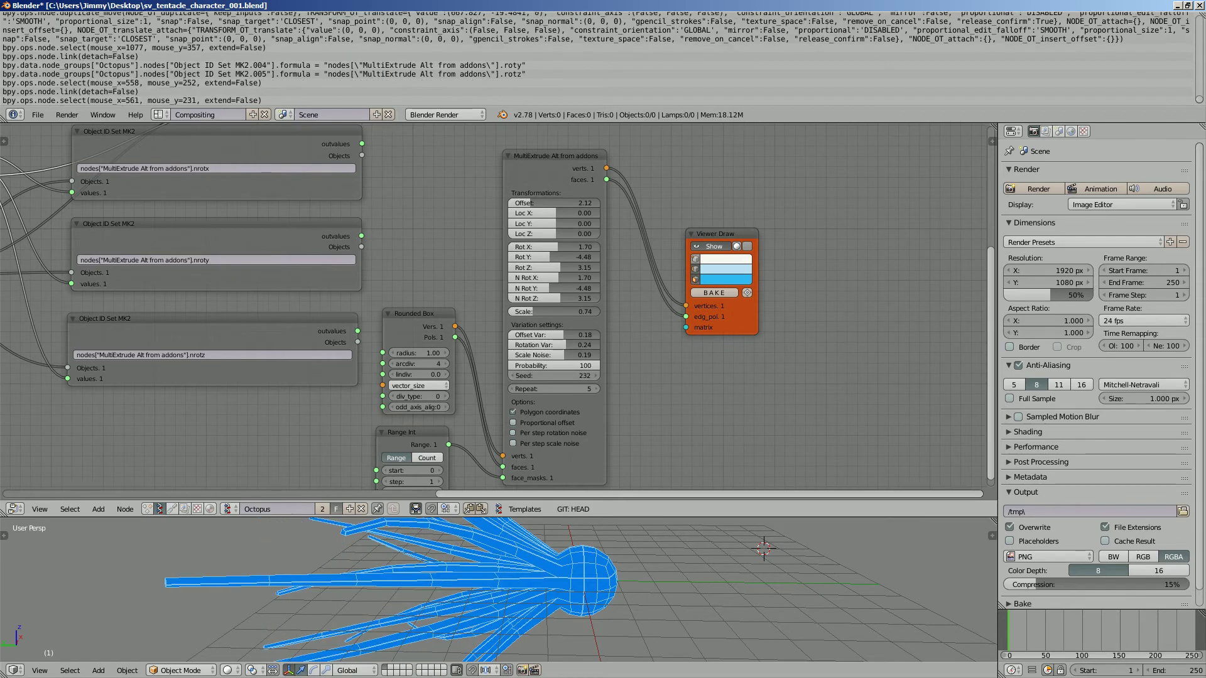
# - Replay the seed-232 animation in a maximized view, then stop it and enlarge the 3D view
pyautogui.hotkey('alt', 'a')
pyautogui.scroll(-2, 493, 308)
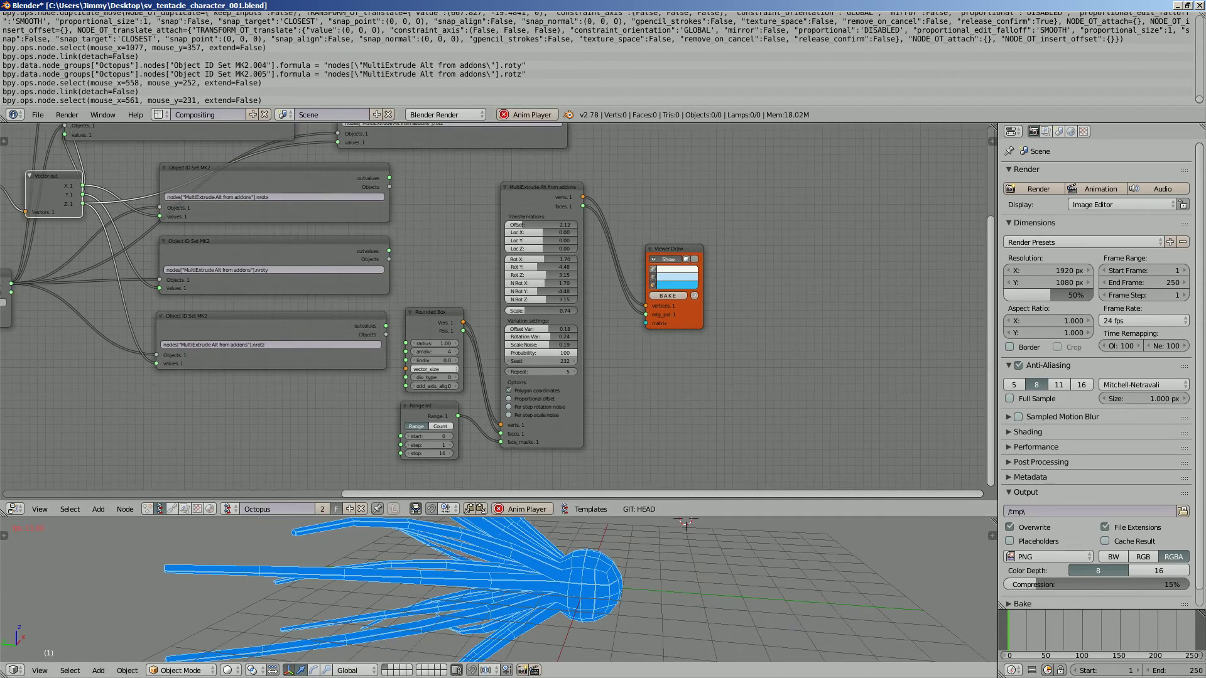
pyautogui.hotkey('ctrl', 'Up')
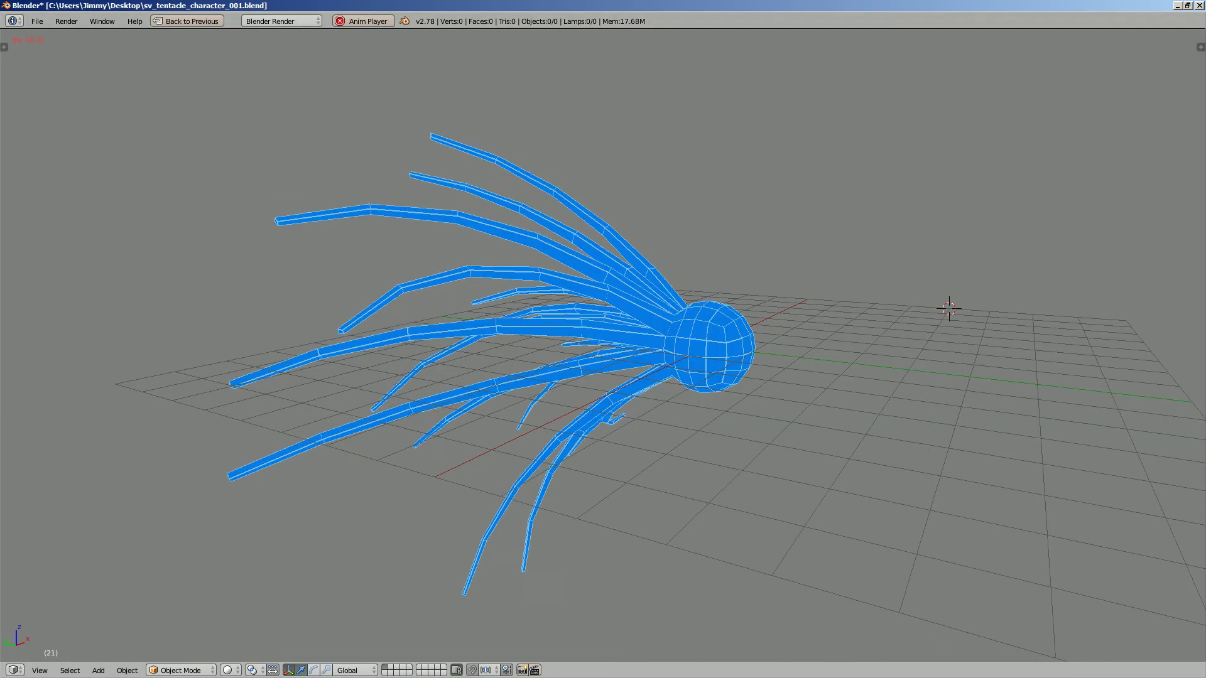
pyautogui.moveTo(603, 376); pyautogui.dragTo(641, 352, button='middle')
pyautogui.press('Escape')
pyautogui.hotkey('ctrl', 'Up')
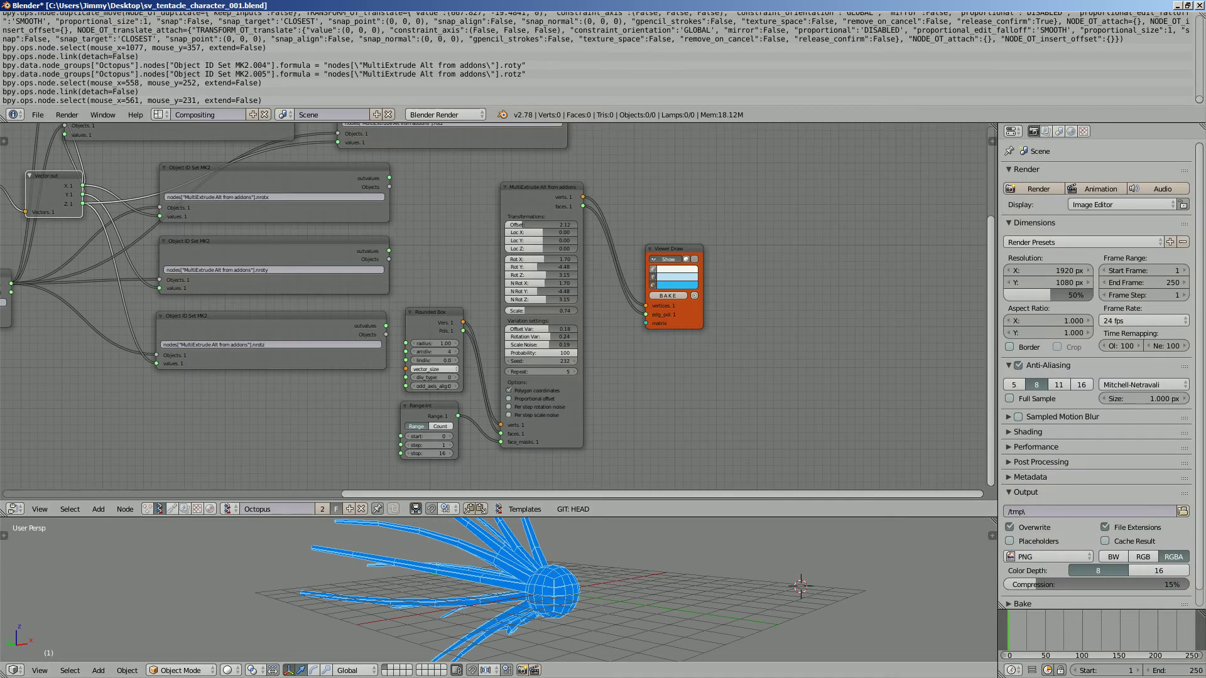
pyautogui.moveTo(502, 518); pyautogui.dragTo(502, 379)
pyautogui.moveTo(602, 503); pyautogui.dragTo(634, 487, button='middle')
pyautogui.moveTo(659, 201)
pyautogui.mouseDown(button='middle')
pyautogui.moveTo(516, 207)
pyautogui.moveTo(496, 222)
pyautogui.mouseUp(button='middle')
# - Hide the Viewer Draw preview and add a Viewer BMesh node via node search
pyautogui.click(579, 197)
pyautogui.hotkey('shift', 'a')
pyautogui.click(626, 183)
pyautogui.write('Vector Noise MK2')
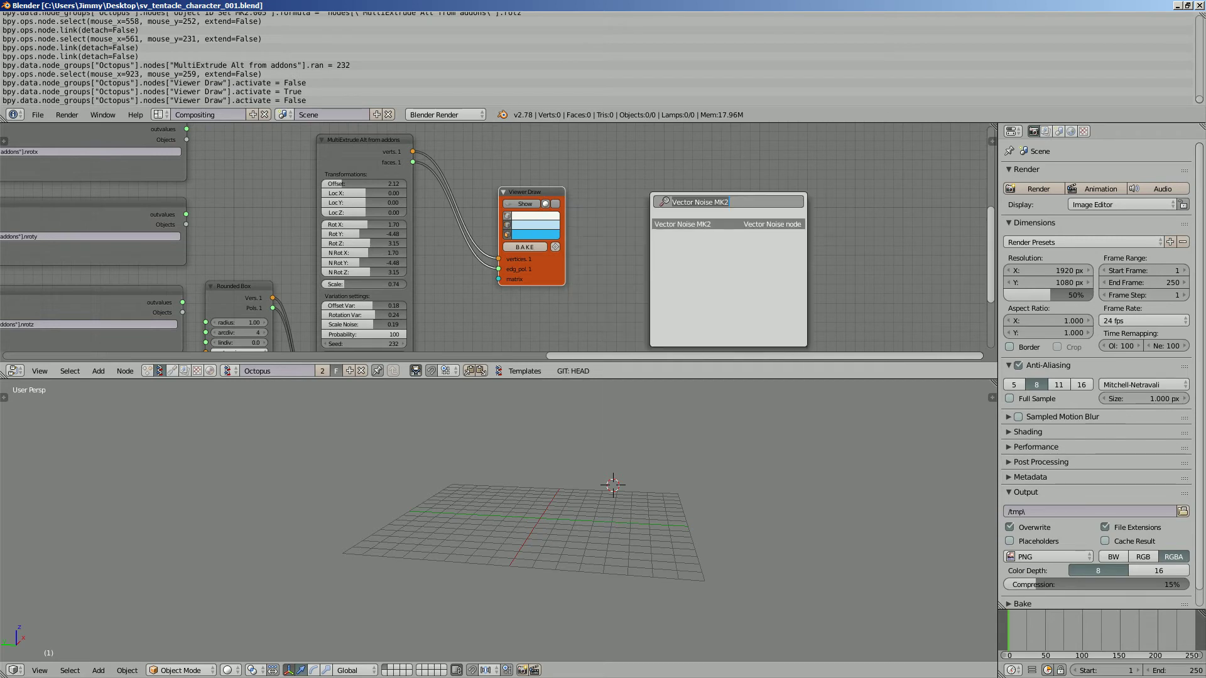
pyautogui.write('al')
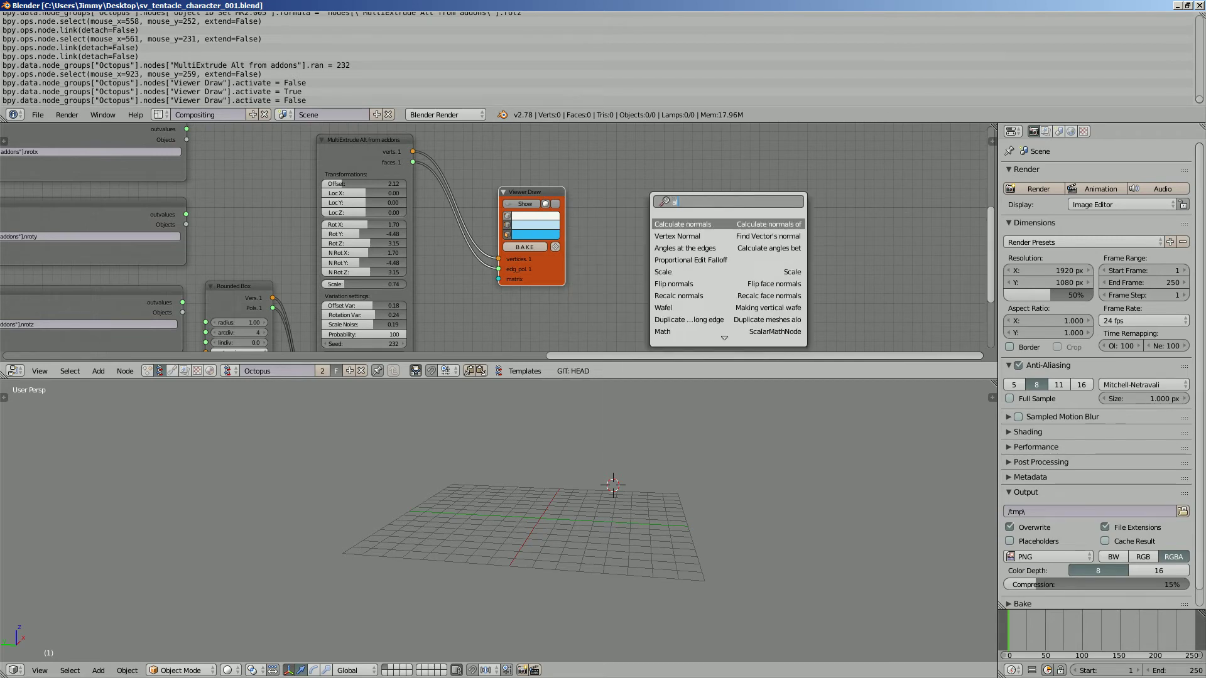
pyautogui.write('emb')
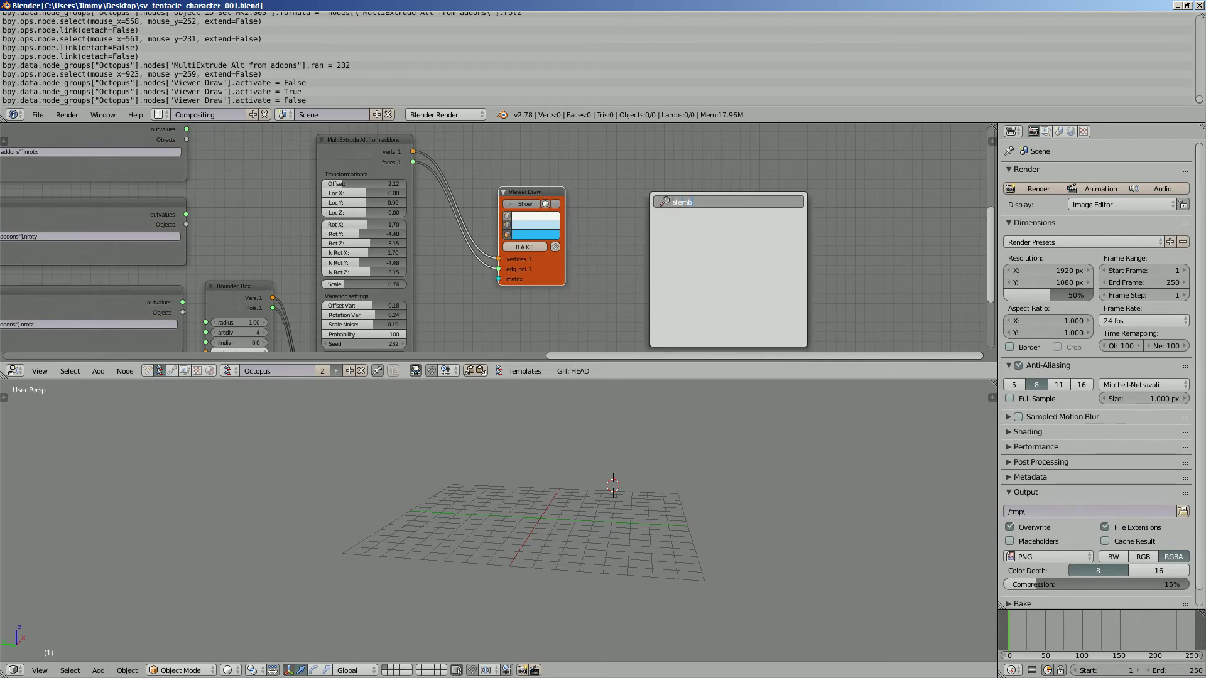
pyautogui.write('vie')
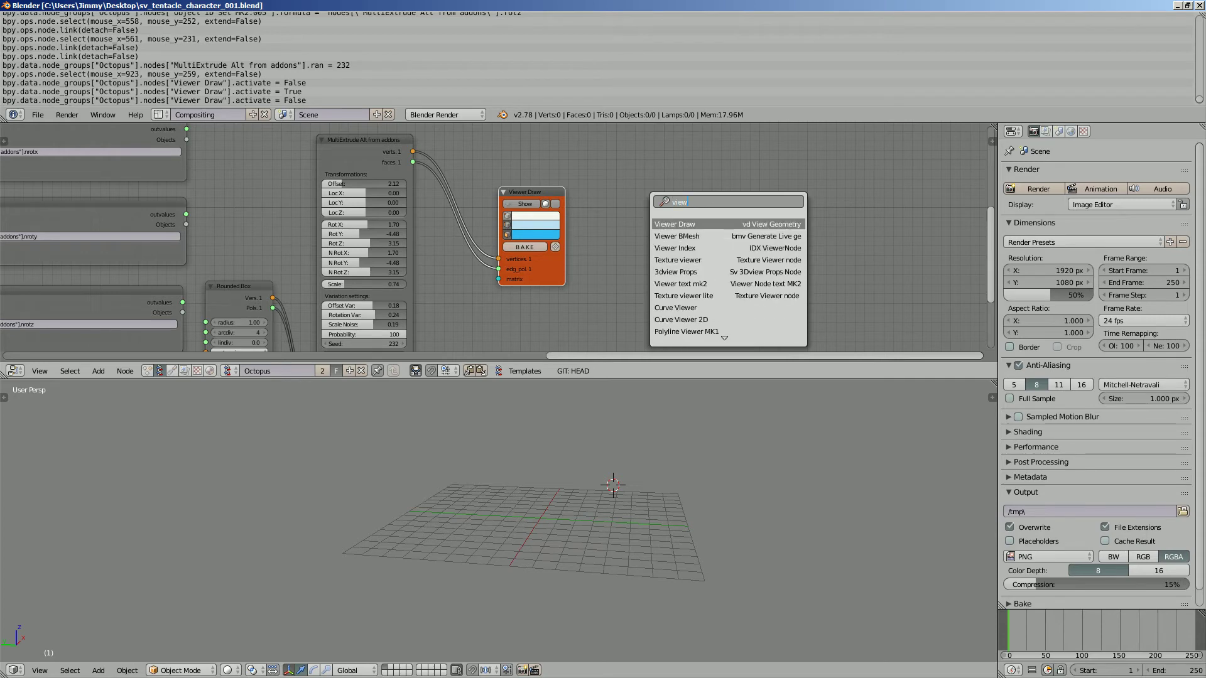
pyautogui.write('w')
pyautogui.press('Down')
pyautogui.press('Return')
pyautogui.press('Return')
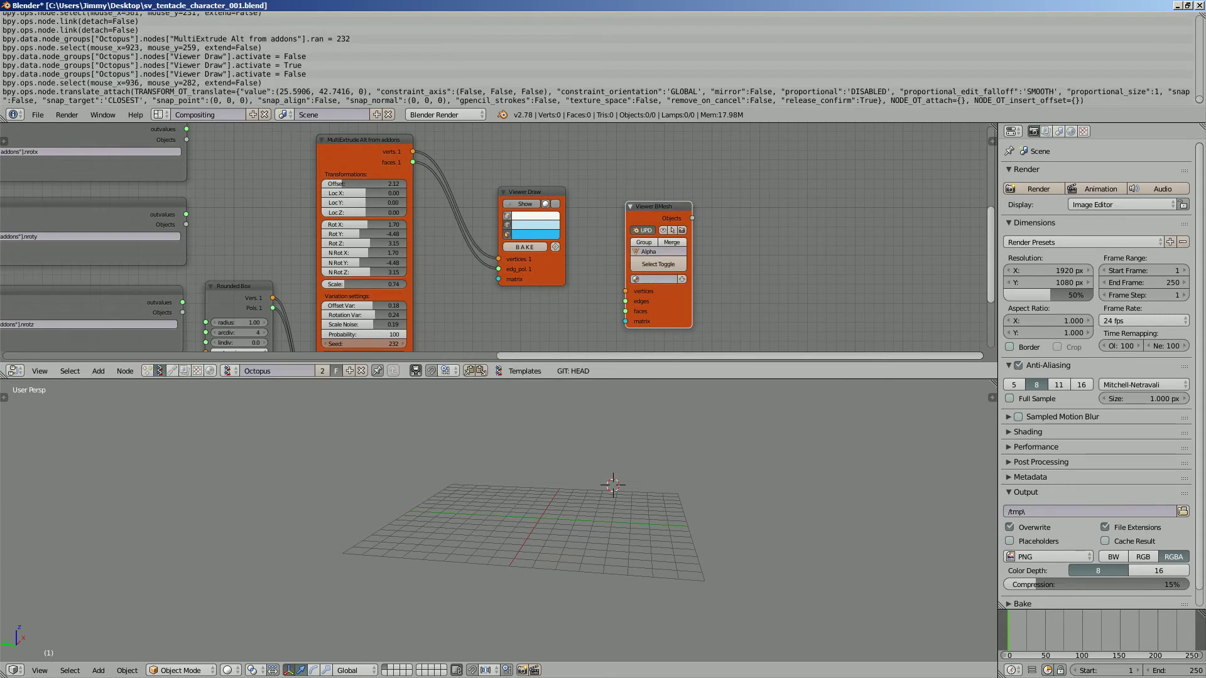
pyautogui.press('Return')
# - Link MultiExtrude vertices and faces into the Viewer BMesh node and frame the resulting mesh
pyautogui.moveTo(412, 151); pyautogui.dragTo(526, 216)
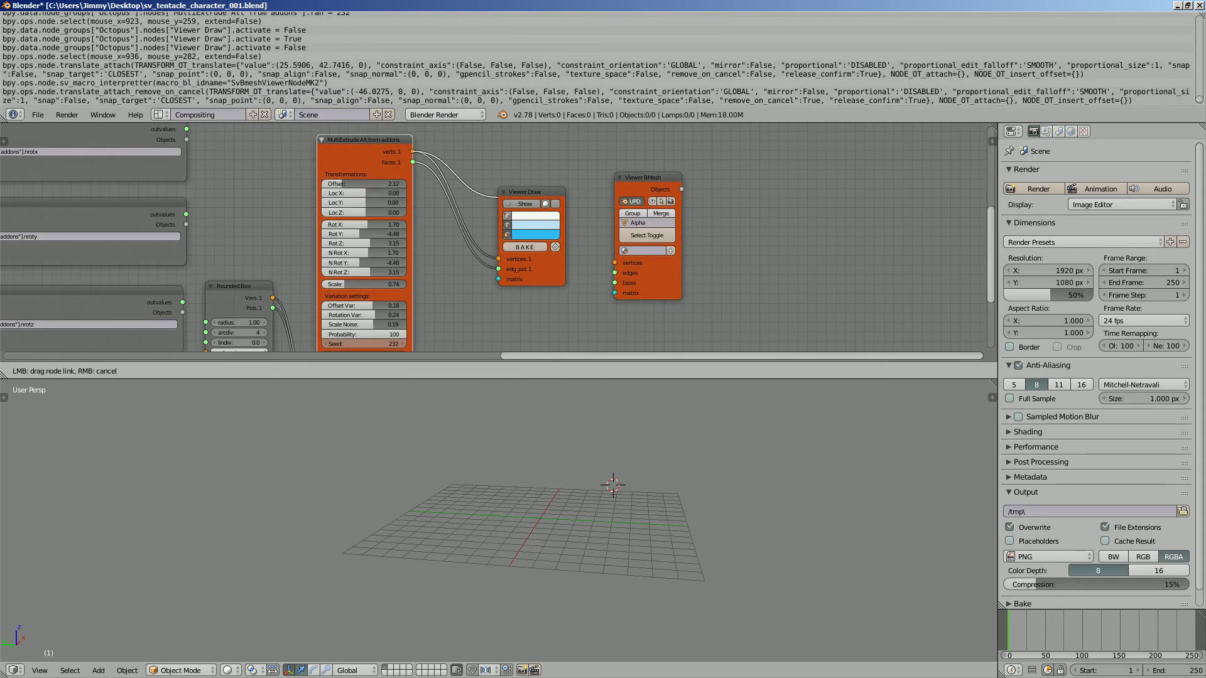
pyautogui.moveTo(615, 262); pyautogui.dragTo(614, 262)
pyautogui.moveTo(412, 162); pyautogui.dragTo(615, 283)
pyautogui.press('KP_Decimal')
pyautogui.moveTo(691, 502); pyautogui.dragTo(565, 496, button='middle')
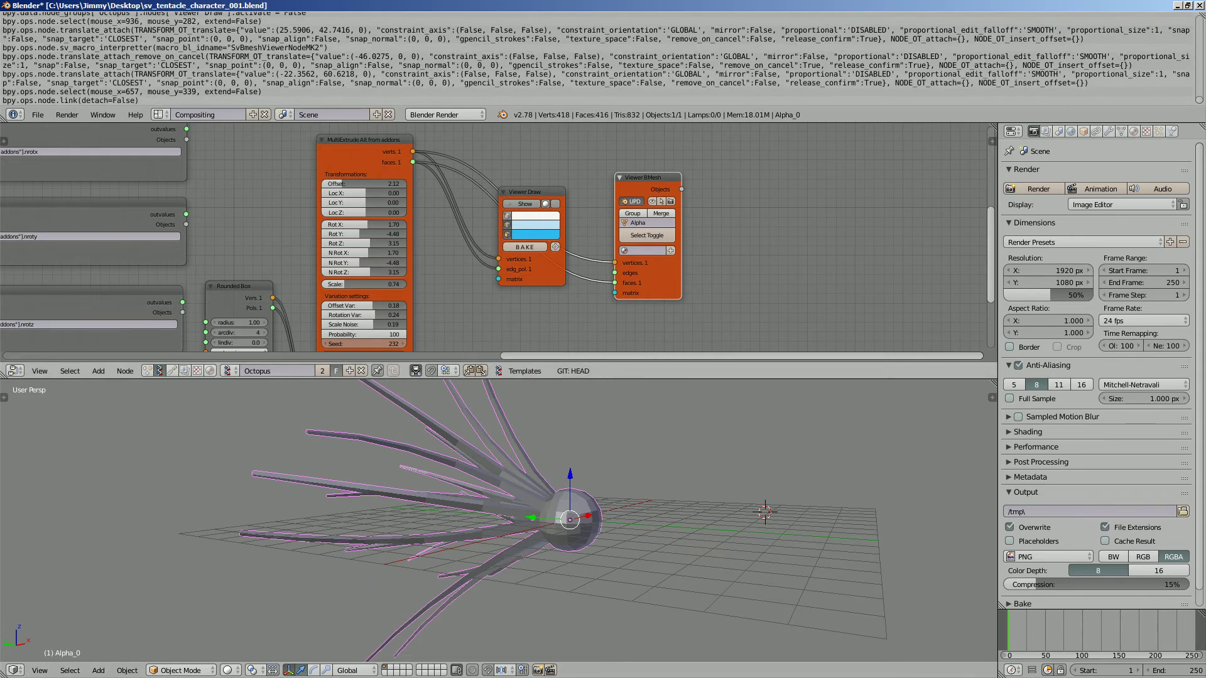
# - Enable smooth shading for the Viewer BMesh output in the node side panel
pyautogui.moveTo(490, 207); pyautogui.dragTo(490, 302, button='middle')
pyautogui.scroll(-2, 439, 251)
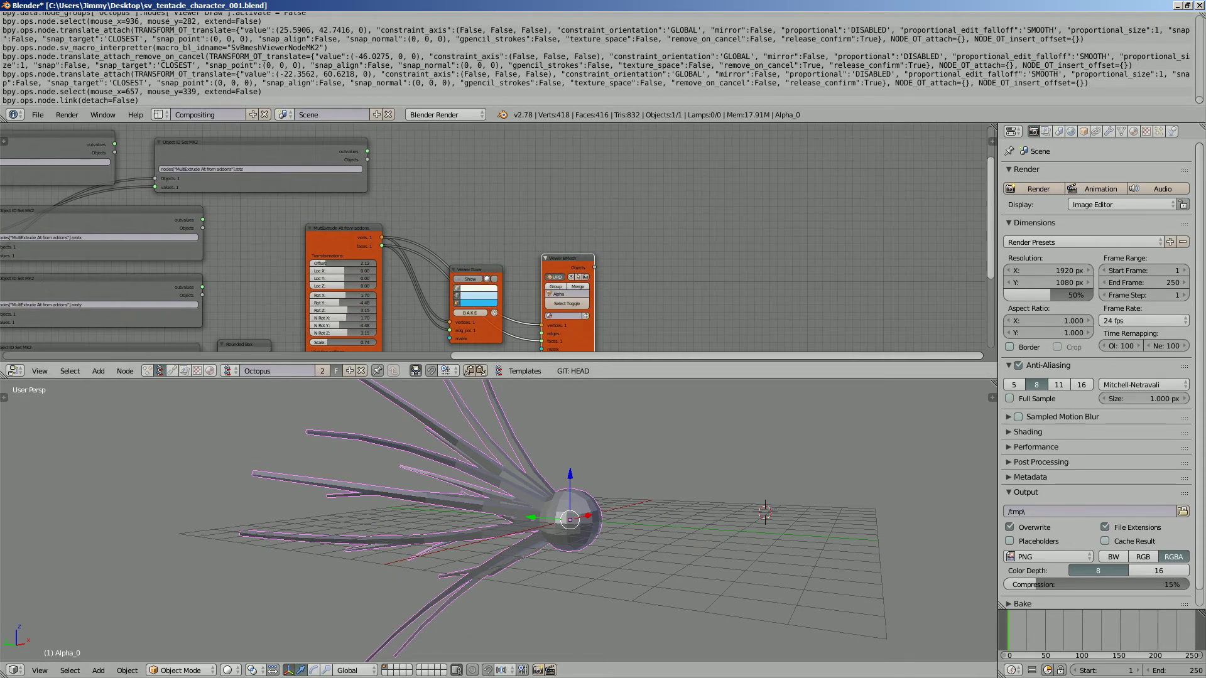
pyautogui.press('n')
pyautogui.scroll(-3, 935, 251)
pyautogui.click(616, 281)
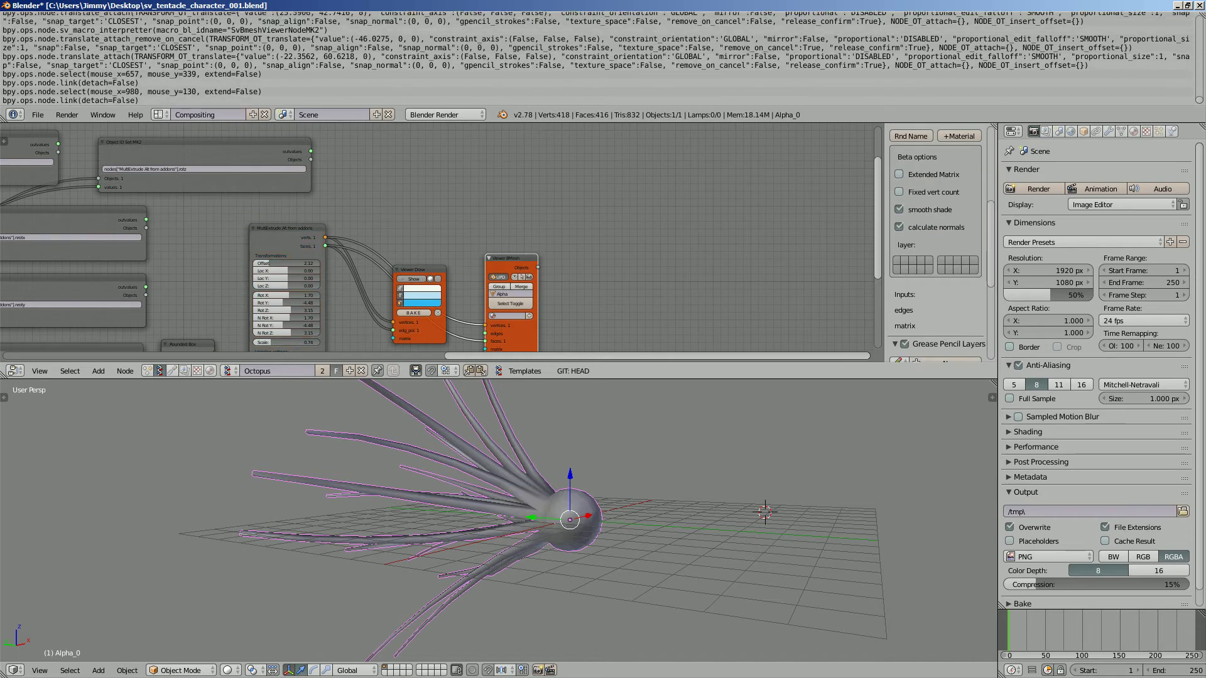
pyautogui.moveTo(502, 502); pyautogui.dragTo(646, 496, button='middle')
# - Save the blend file over the existing copy
pyautogui.moveTo(503, 377); pyautogui.dragTo(502, 239)
pyautogui.scroll(3, 584, 458)
pyautogui.hotkey('ctrl', 's')
pyautogui.click(552, 387)
pyautogui.moveTo(647, 496); pyautogui.dragTo(703, 496, button='middle')
pyautogui.moveTo(998, 440); pyautogui.dragTo(885, 439)
# - Add a Displace modifier to Alpha_0 with Strength 0
pyautogui.click(995, 131)
pyautogui.click(1042, 173)
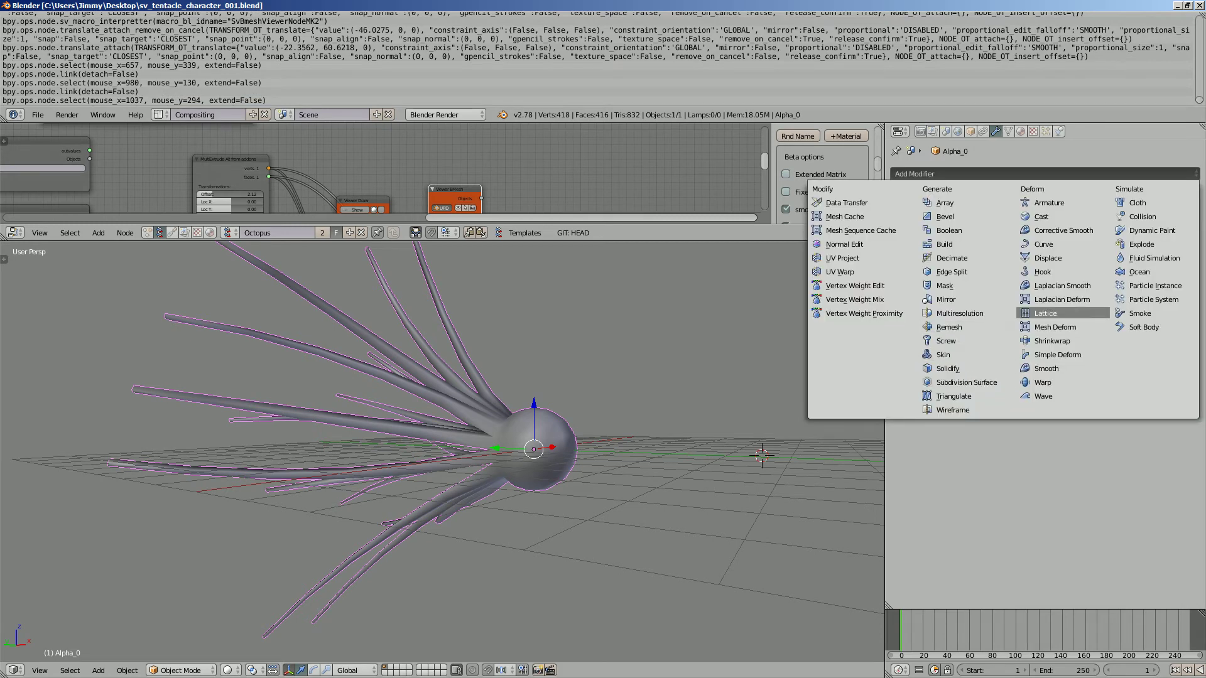
pyautogui.click(1047, 258)
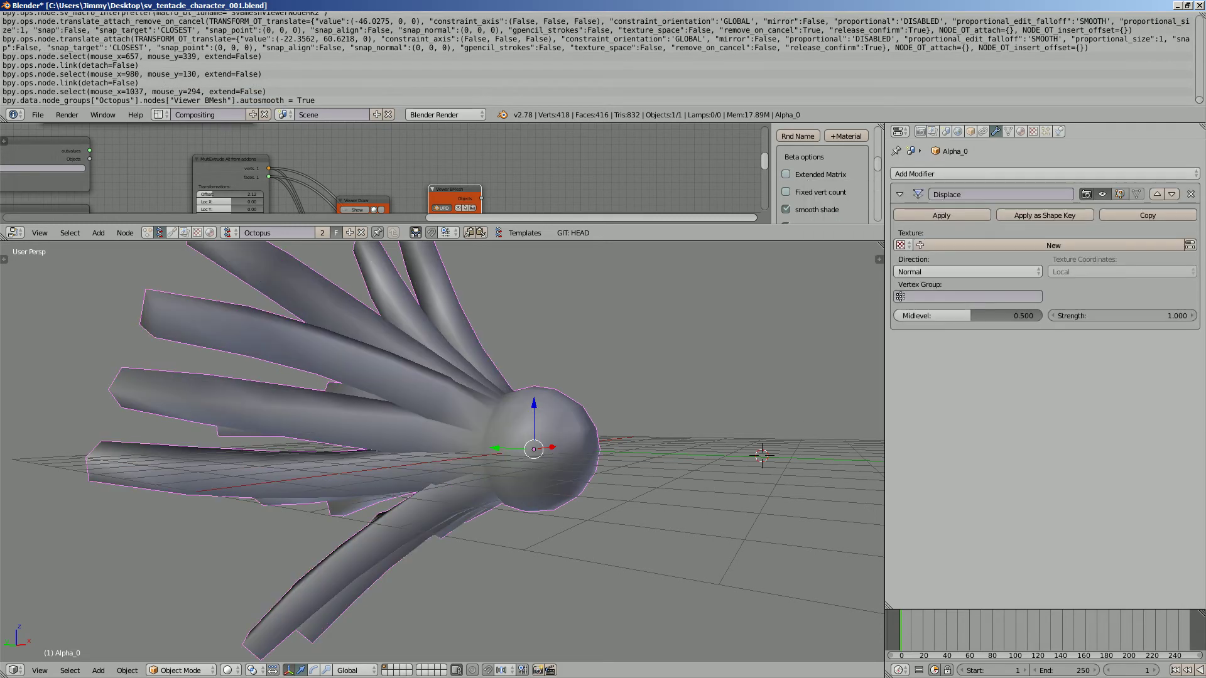
pyautogui.write('0')
pyautogui.press('Return')
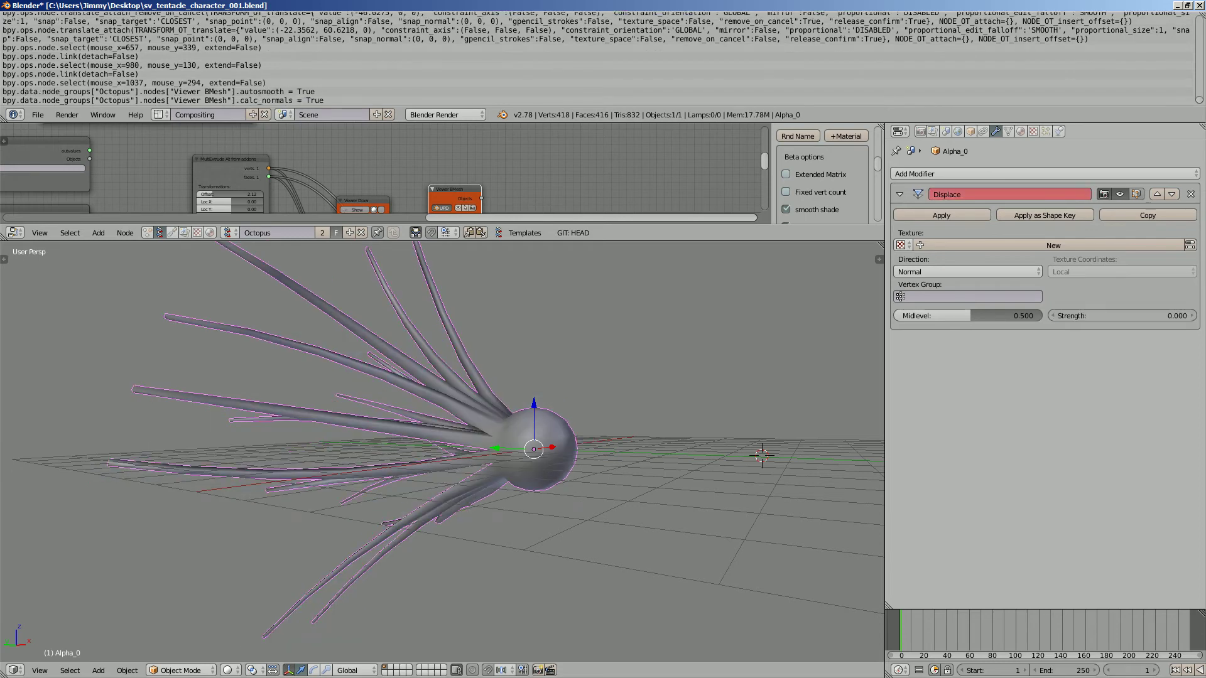
# - Save the file, confirming the Save Over prompt
pyautogui.hotkey('ctrl', 's')
pyautogui.press('KP_4')
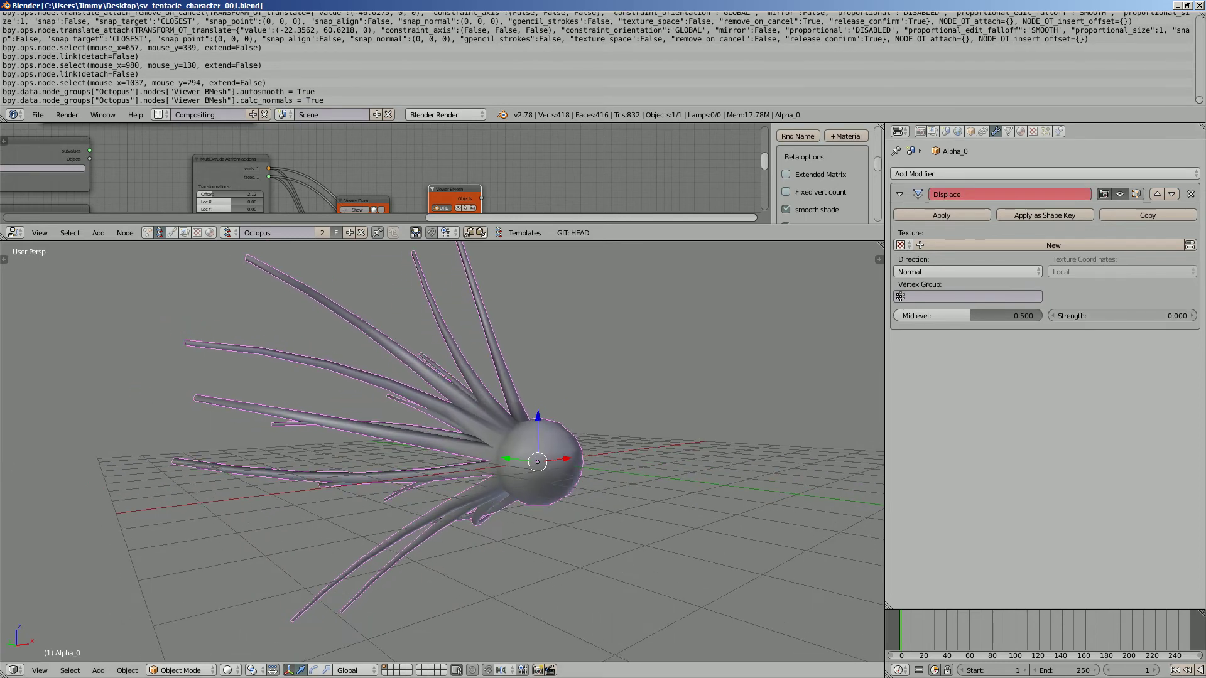
pyautogui.press('KP_4')
pyautogui.hotkey('ctrl', 's')
pyautogui.press('Return')
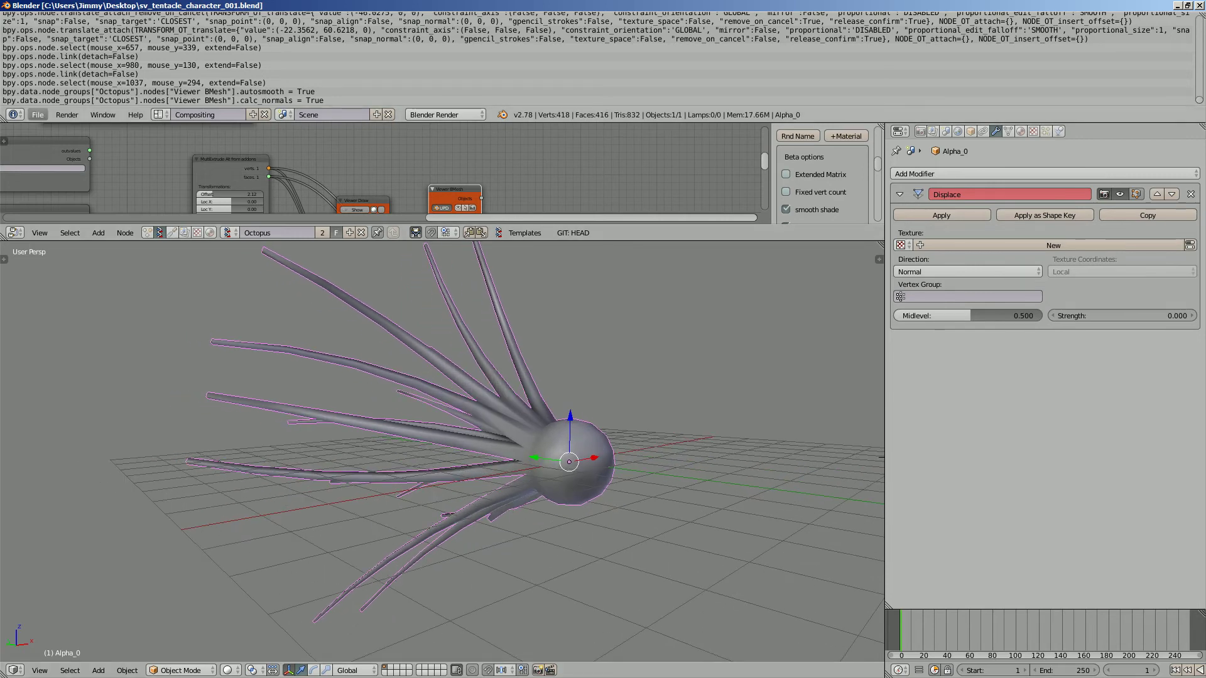
# - Export Alembic with Selected Objects Only ticked to sv_tentacle_character_001.abc on the Desktop
pyautogui.click(38, 115)
pyautogui.moveTo(63, 354)
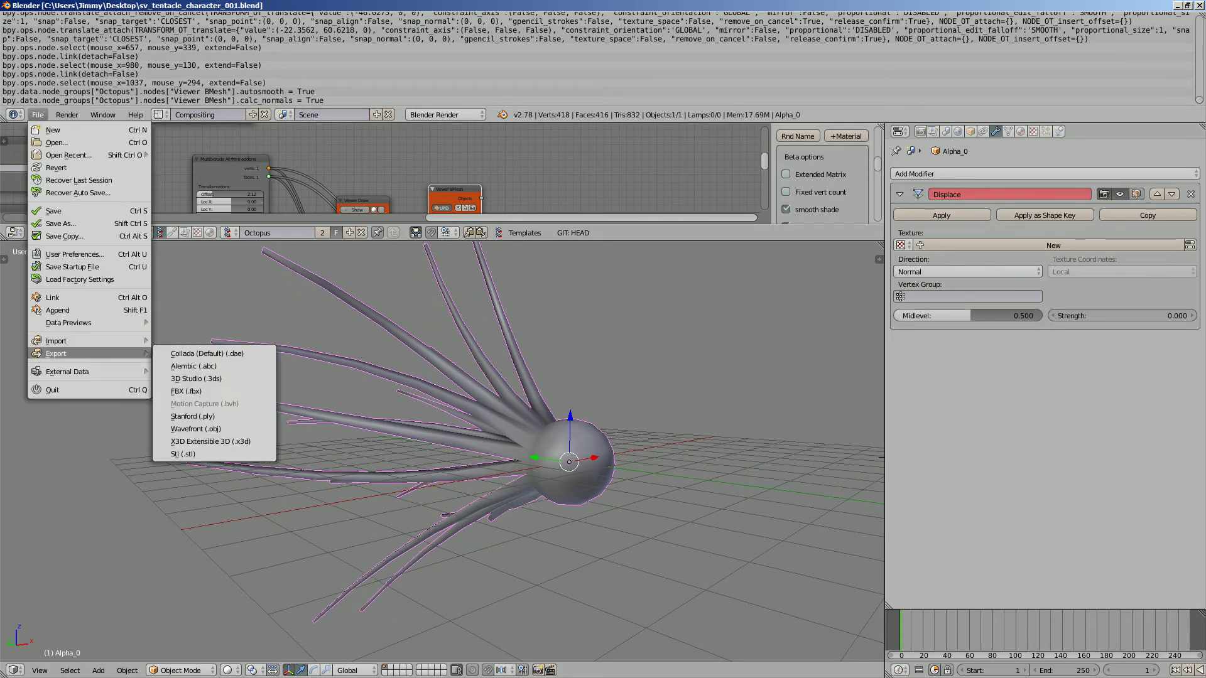
pyautogui.click(194, 366)
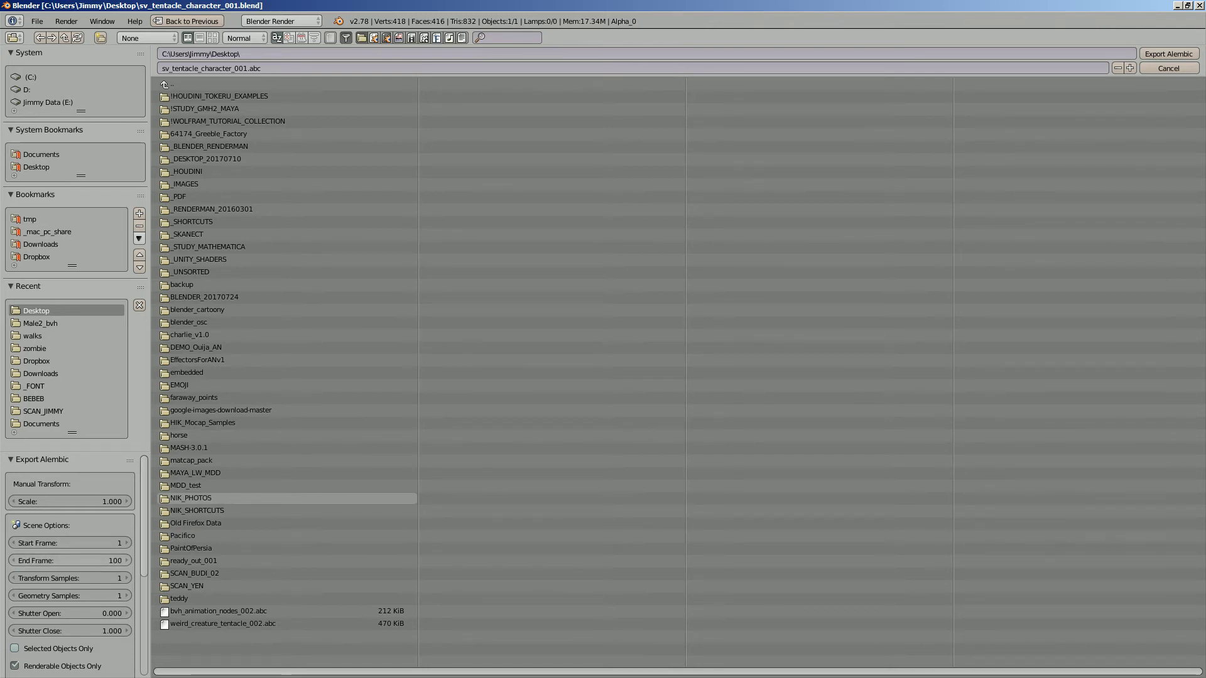
pyautogui.click(15, 648)
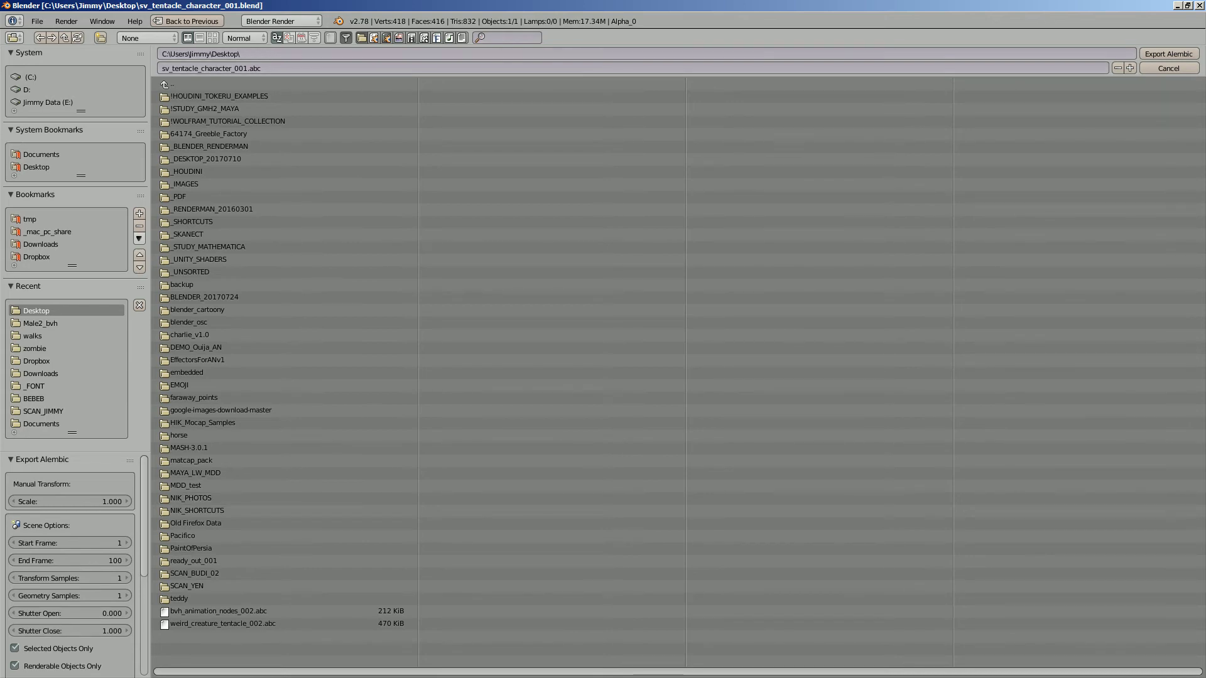
pyautogui.press('Return')
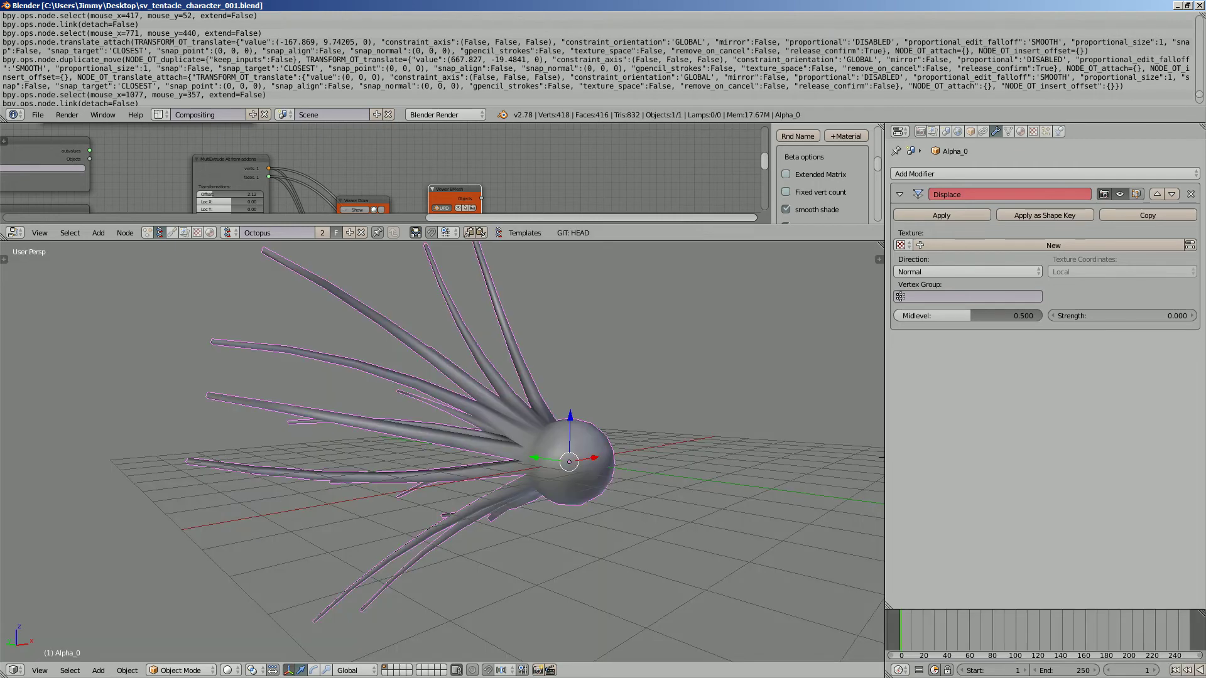
# - Reload the start-up file and delete the default camera, cube and lamp
pyautogui.click(38, 115)
pyautogui.click(44, 126)
pyautogui.click(44, 126)
pyautogui.press('Delete')
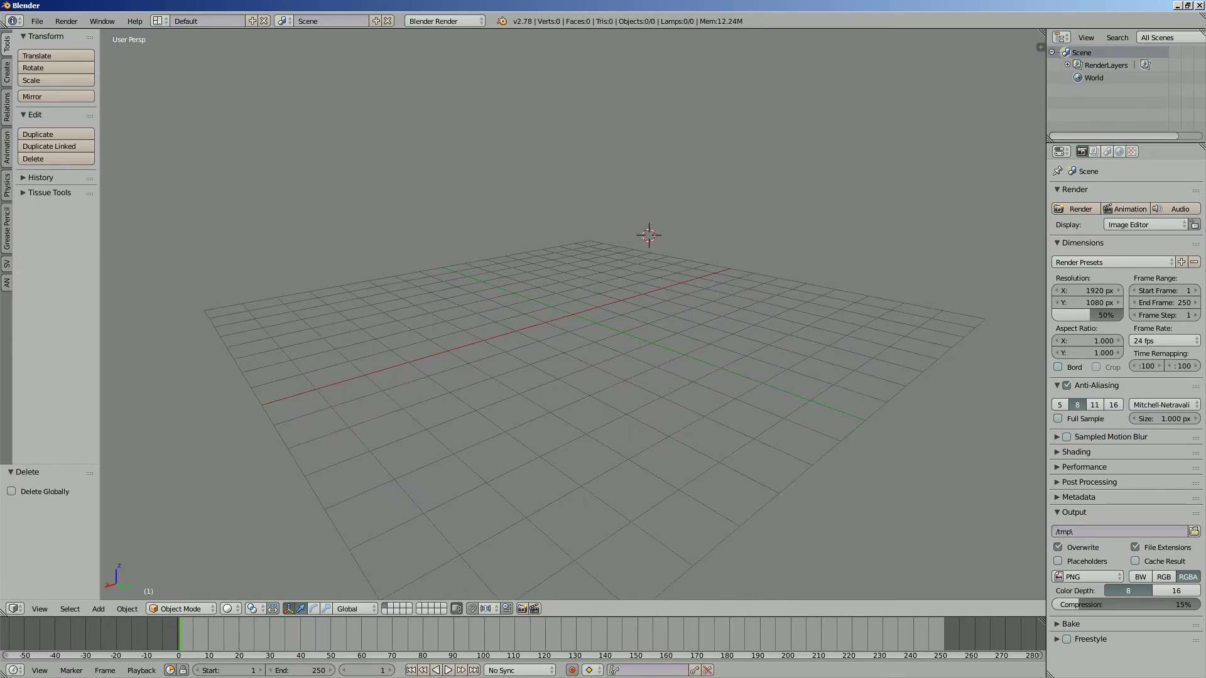
# - Import sv_tentacle_character_001.abc from the Desktop and play its animation
pyautogui.click(37, 21)
pyautogui.moveTo(55, 247)
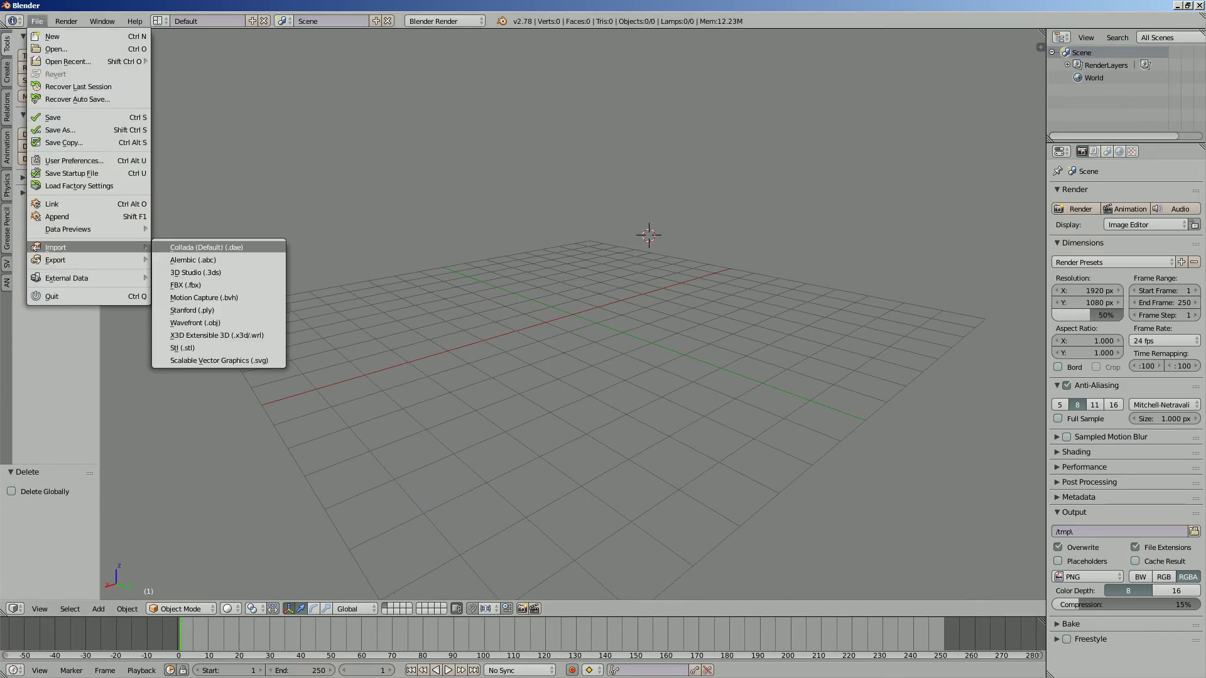
pyautogui.click(192, 259)
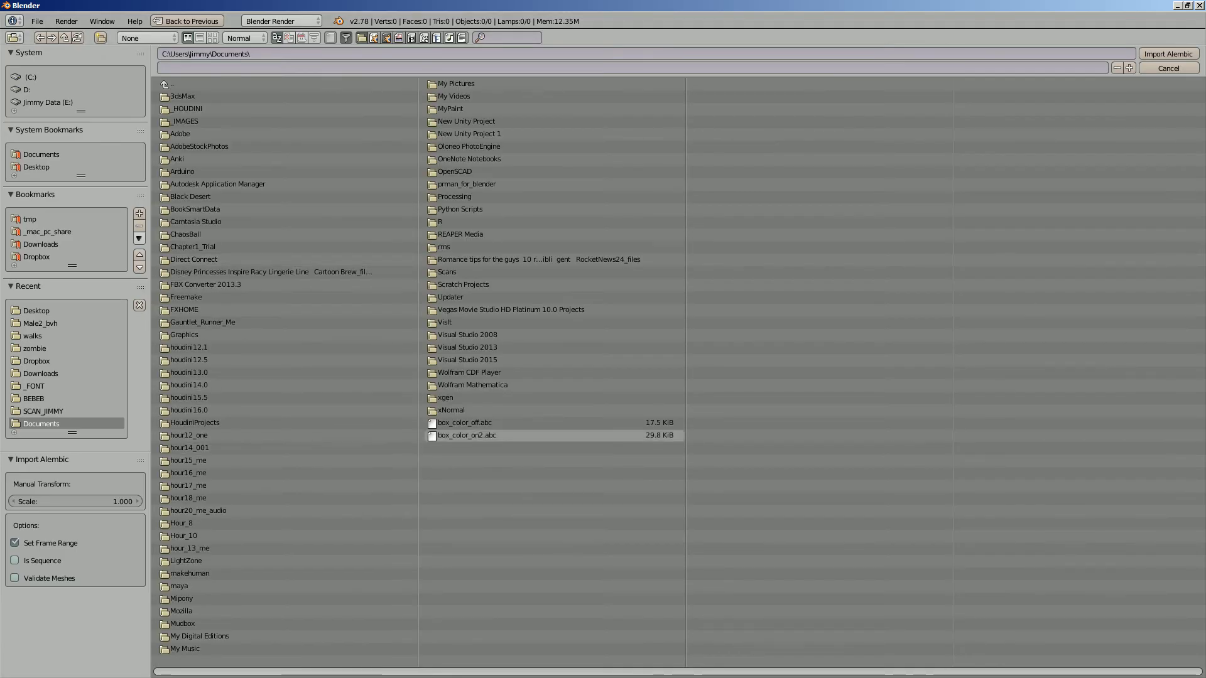
pyautogui.click(36, 310)
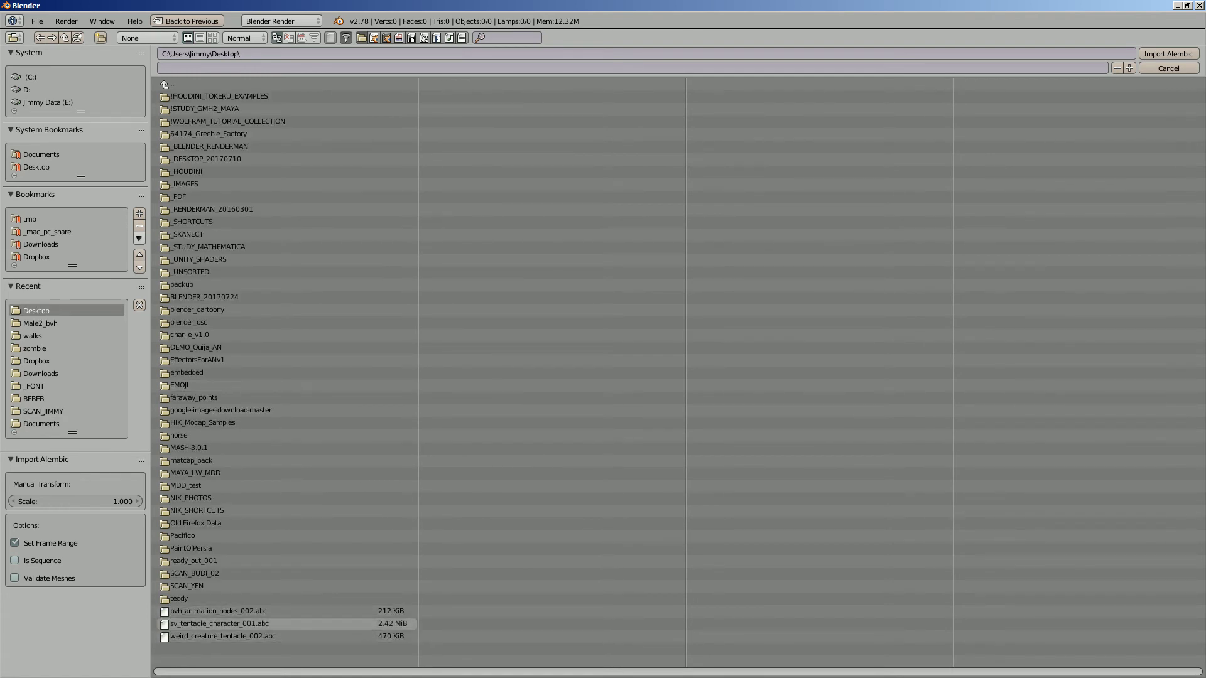
pyautogui.click(220, 623)
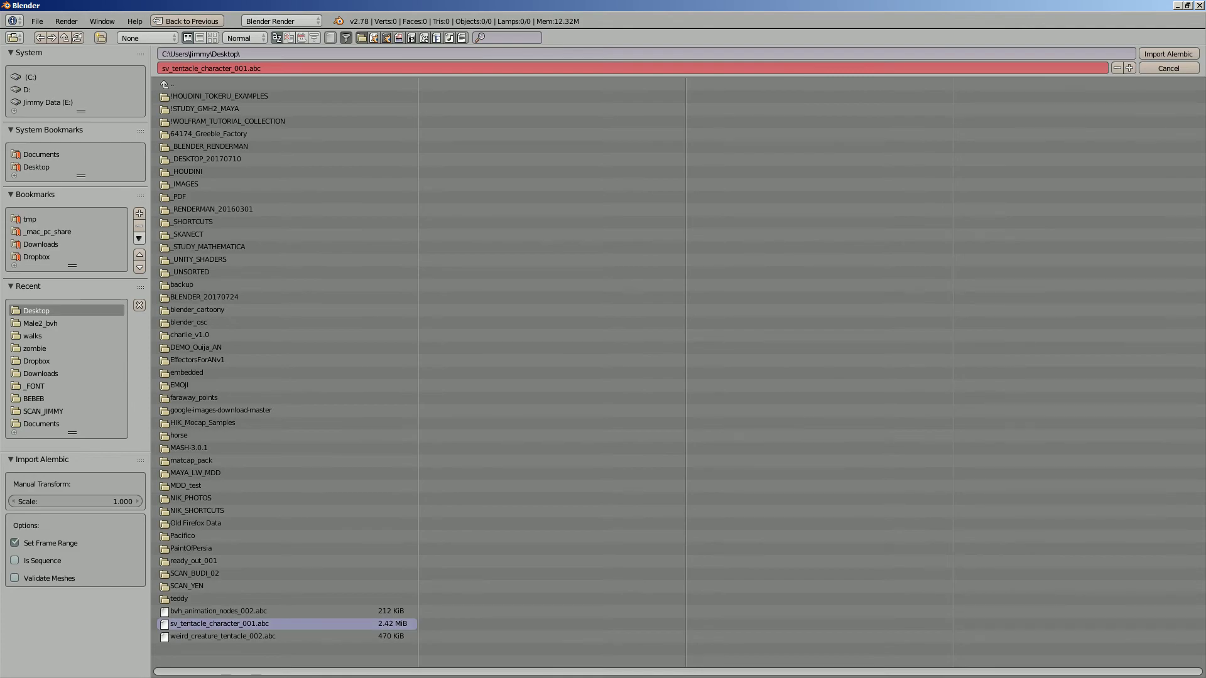
pyautogui.press('Return')
pyautogui.hotkey('alt', 'a')
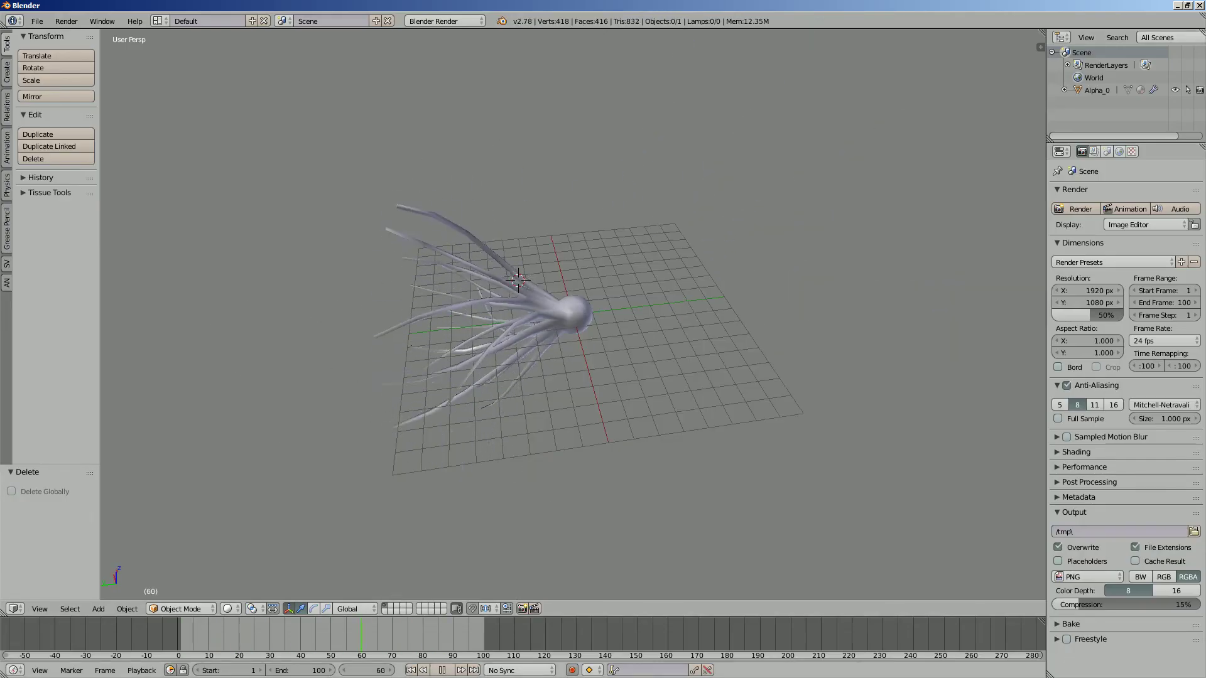
# - Duplicate the imported octopus three times, placing each copy elsewhere in the scene
pyautogui.moveTo(565, 346); pyautogui.dragTo(590, 364, button='middle')
pyautogui.press('a')
pyautogui.hotkey('alt', 'a')
pyautogui.hotkey('alt', 'a')
pyautogui.hotkey('shift', 'd')
pyautogui.press('Return')
pyautogui.hotkey('shift', 'd')
pyautogui.press('Return')
pyautogui.hotkey('shift', 'd')
pyautogui.press('Return')
pyautogui.hotkey('shift', 'alt', 'a')
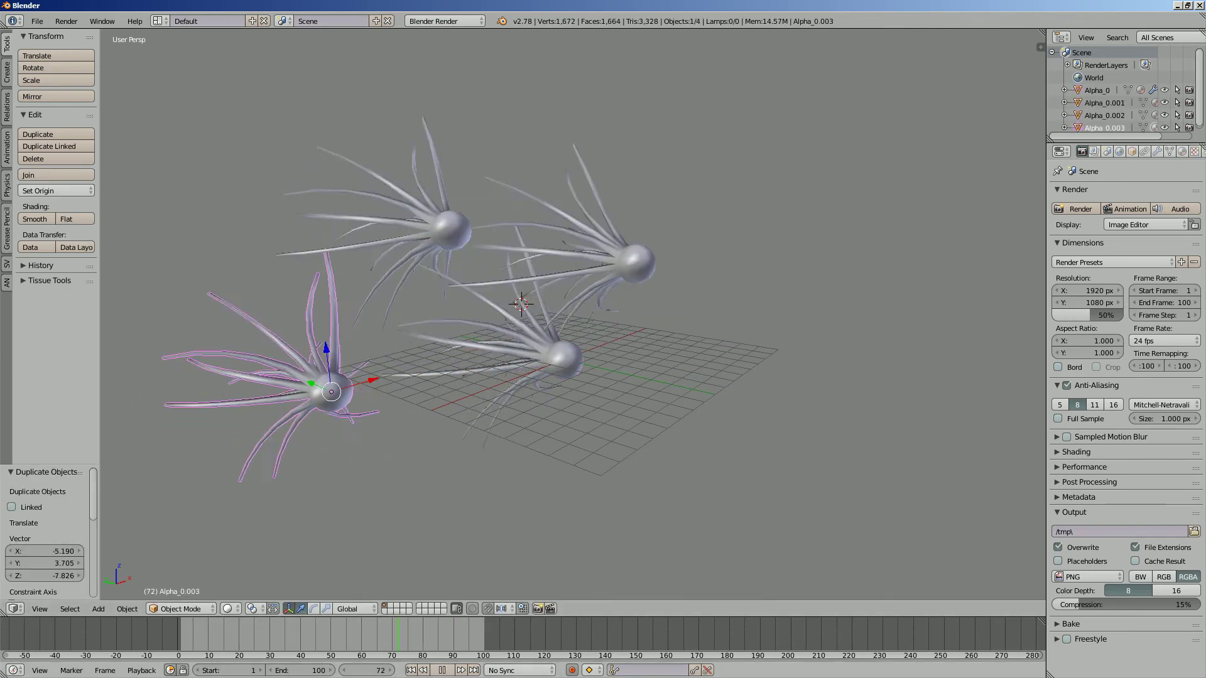
pyautogui.hotkey('alt', 'a')
# - Select the octopuses and show their Mesh Sequence Cache modifiers in the Properties editor
pyautogui.moveTo(565, 314)
pyautogui.mouseDown(button='middle')
pyautogui.moveTo(578, 352)
pyautogui.moveTo(571, 326)
pyautogui.mouseUp(button='middle')
pyautogui.rightClick(496, 280)
pyautogui.click(1156, 151)
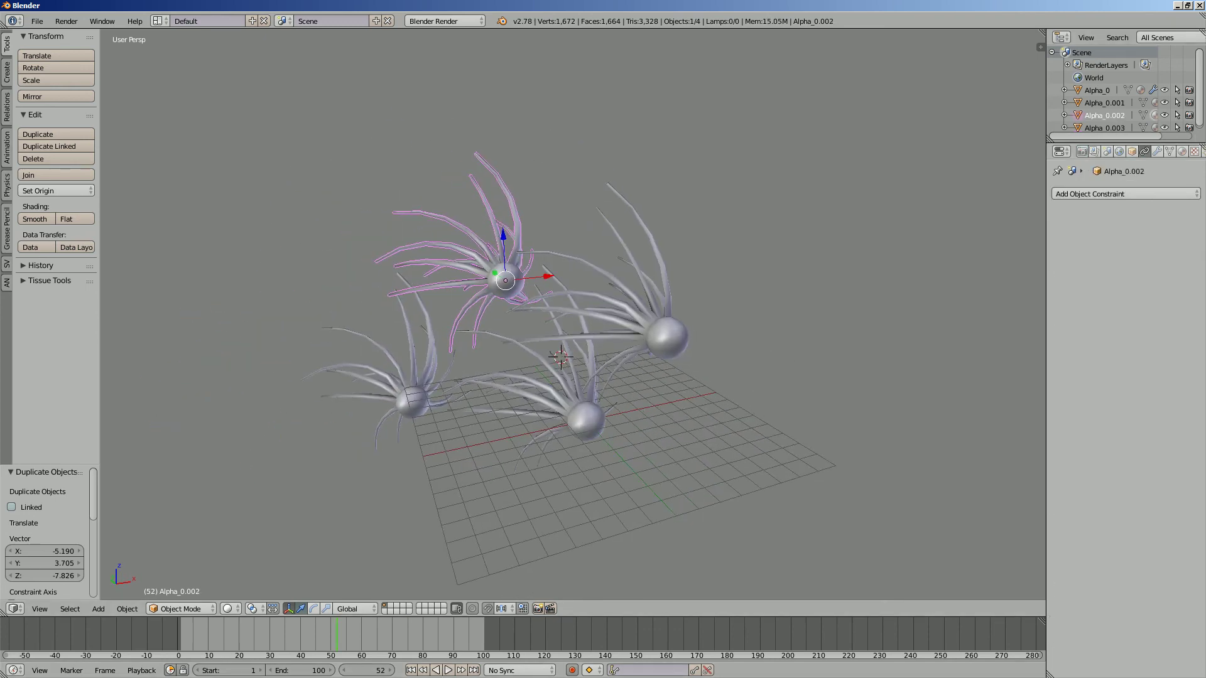
pyautogui.click(1104, 102)
pyautogui.moveTo(565, 314); pyautogui.dragTo(540, 339, button='middle')
pyautogui.click(1096, 89)
pyautogui.moveTo(1046, 376); pyautogui.dragTo(919, 377)
# - Select each octopus in turn to review its Mesh Sequence Cache settings
pyautogui.click(977, 102)
pyautogui.click(978, 115)
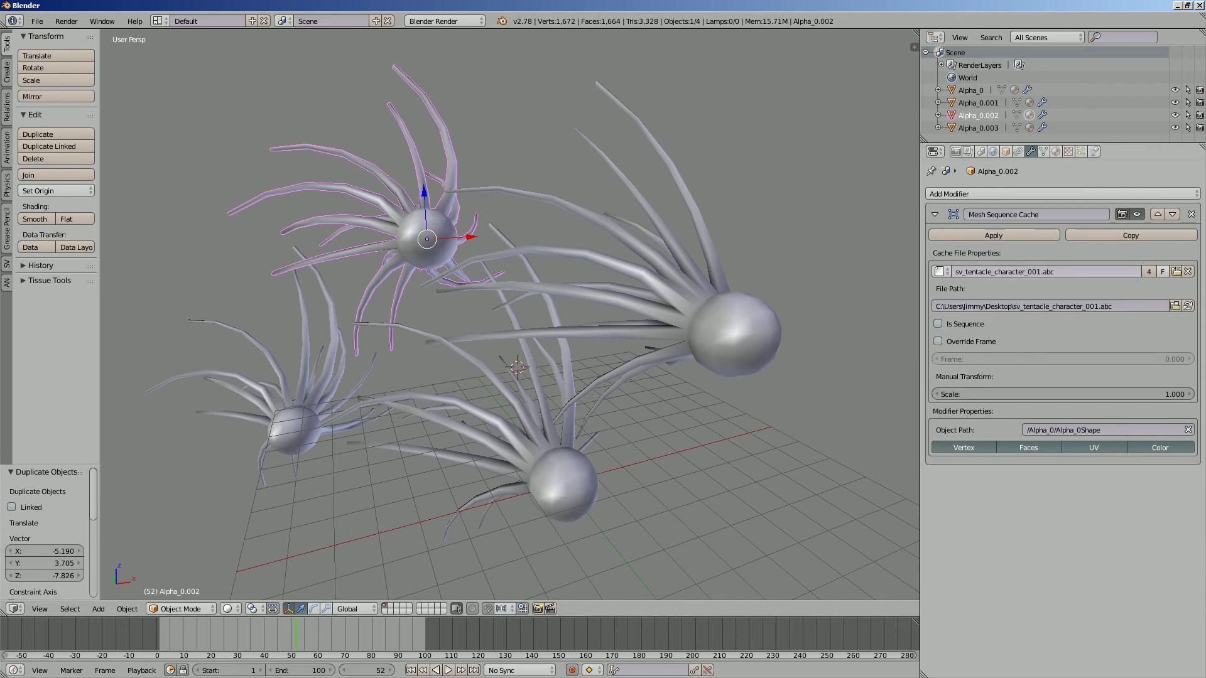
pyautogui.click(978, 103)
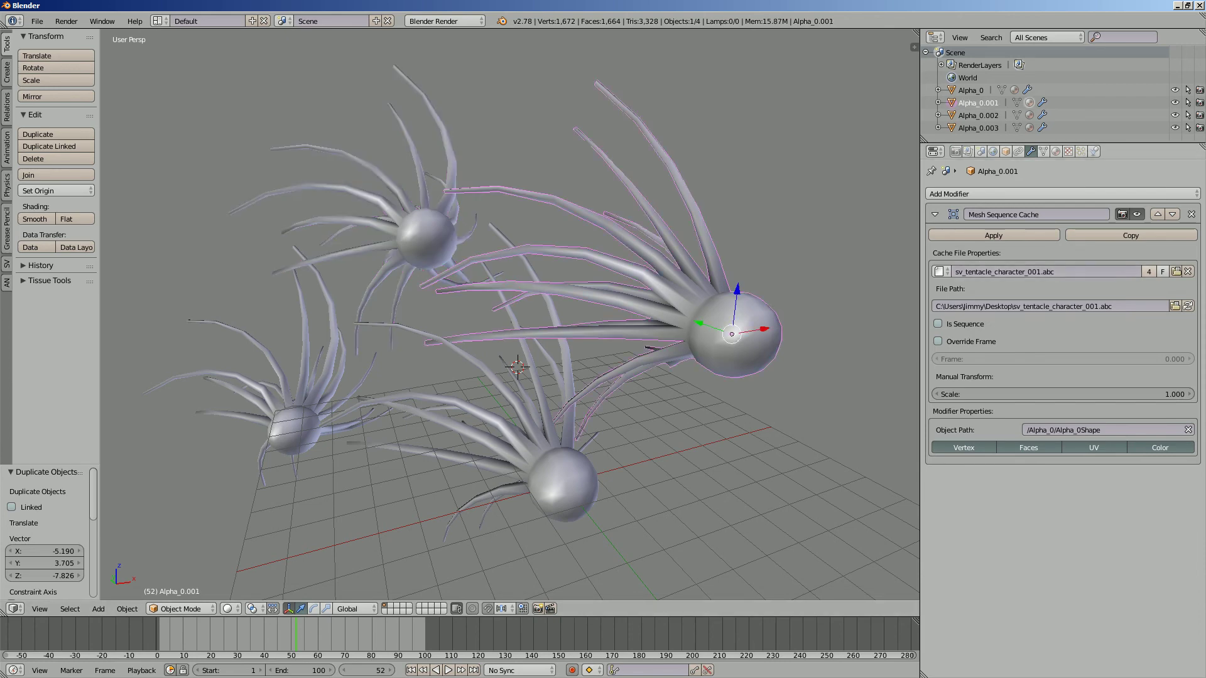
pyautogui.rightClick(562, 483)
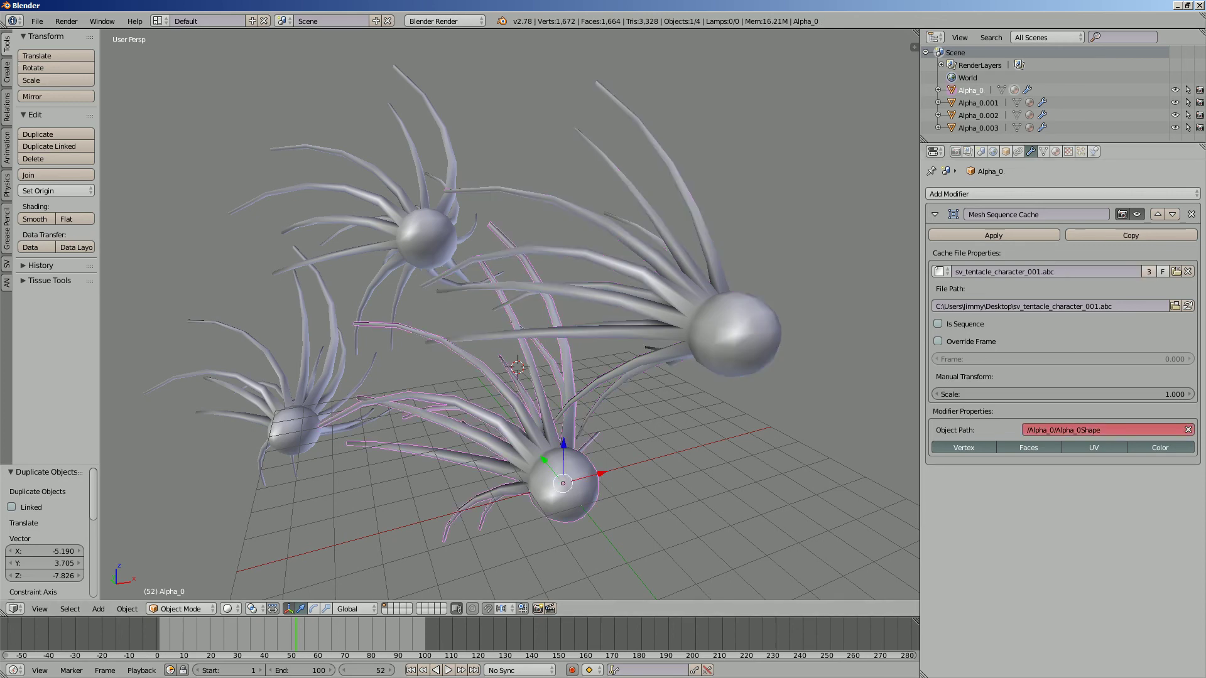
pyautogui.rightClick(426, 239)
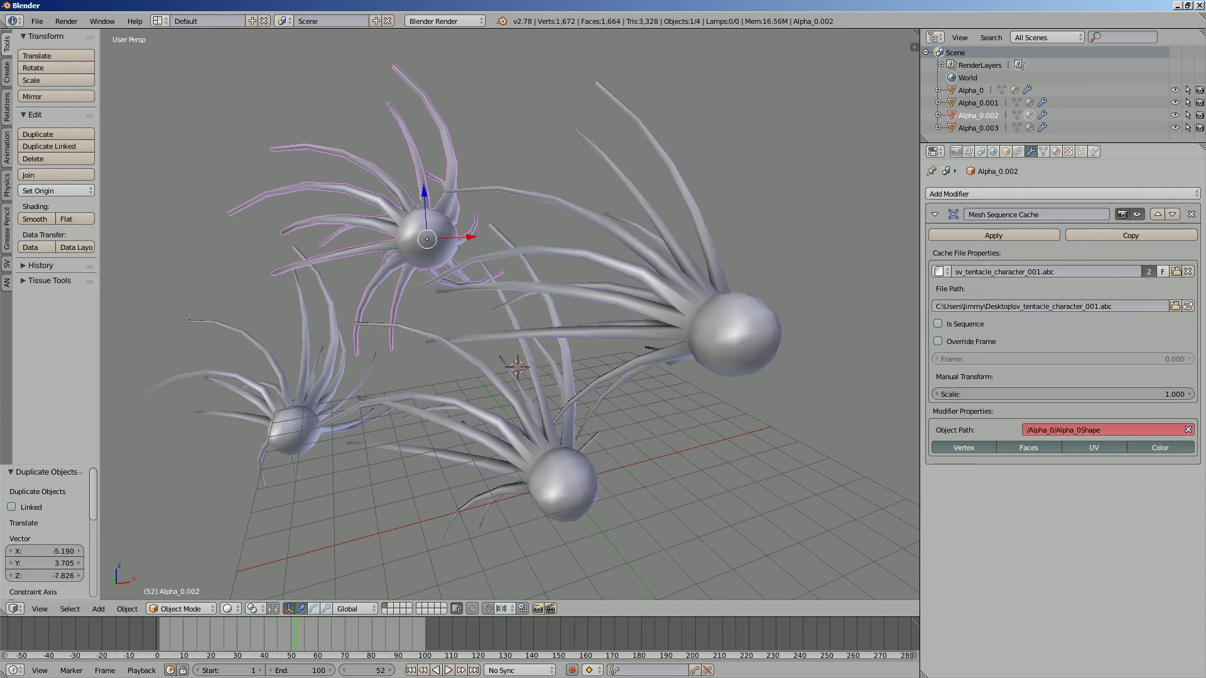
pyautogui.rightClick(294, 431)
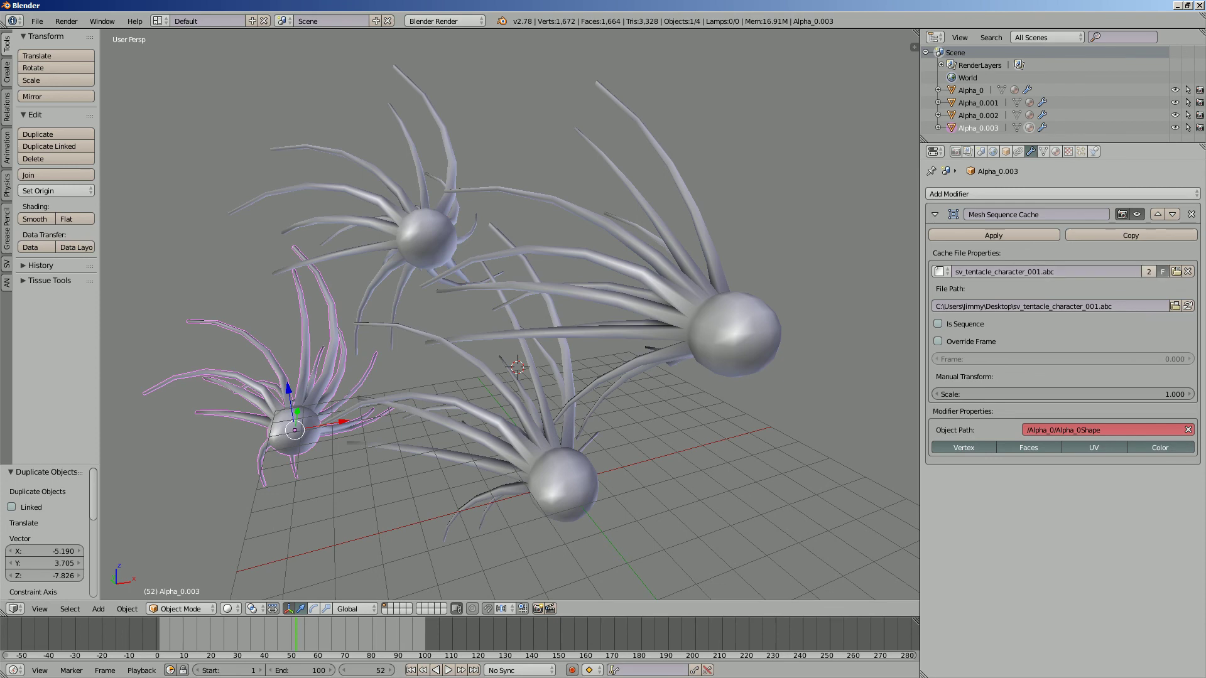
pyautogui.rightClick(426, 239)
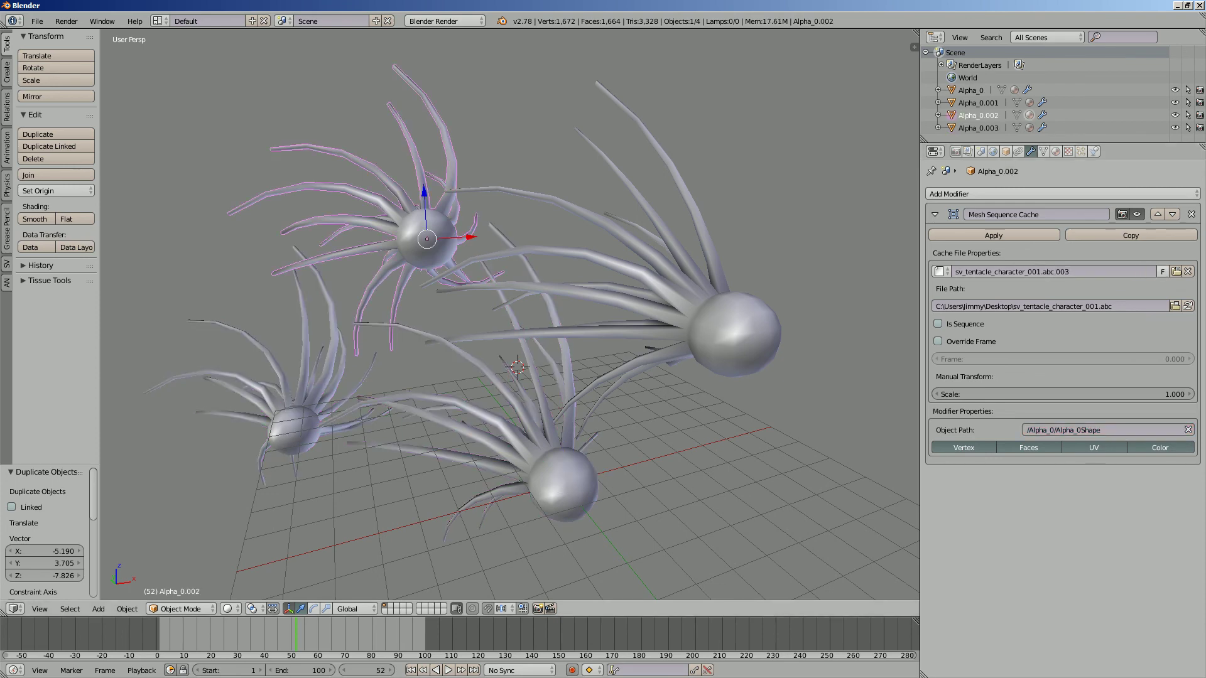
# - Turn on Override Frame for all four octopuses, setting Alpha_0.003's frame to -12.100
pyautogui.click(937, 341)
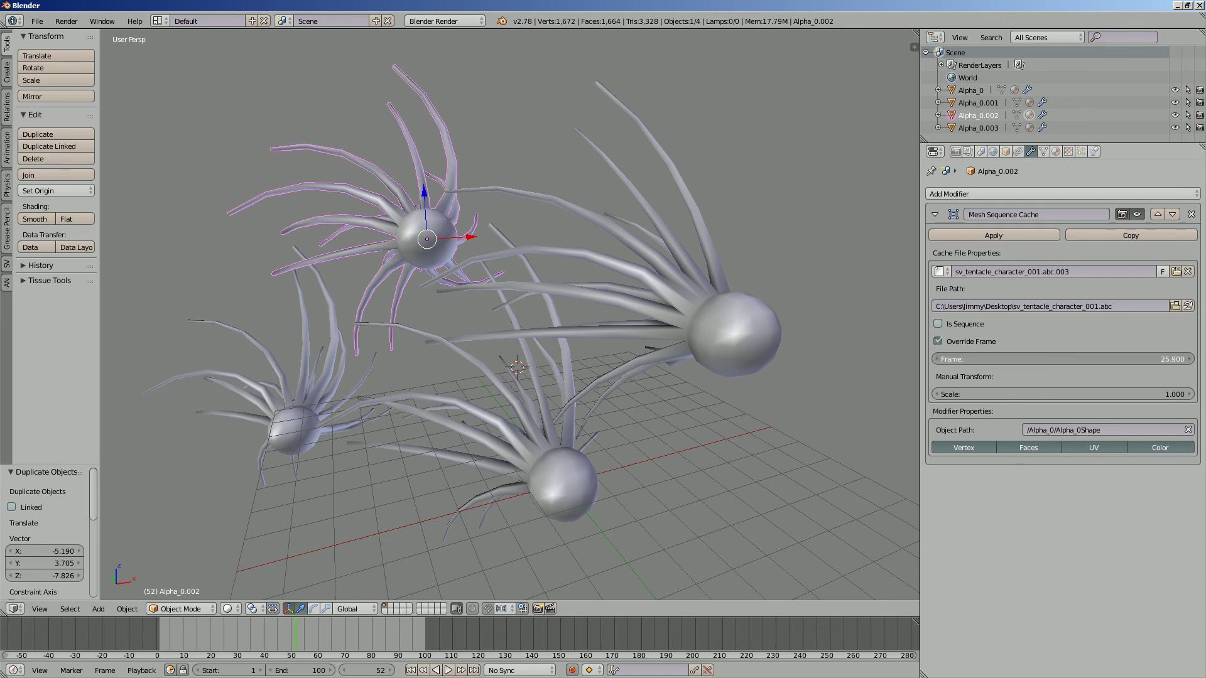
pyautogui.rightClick(731, 332)
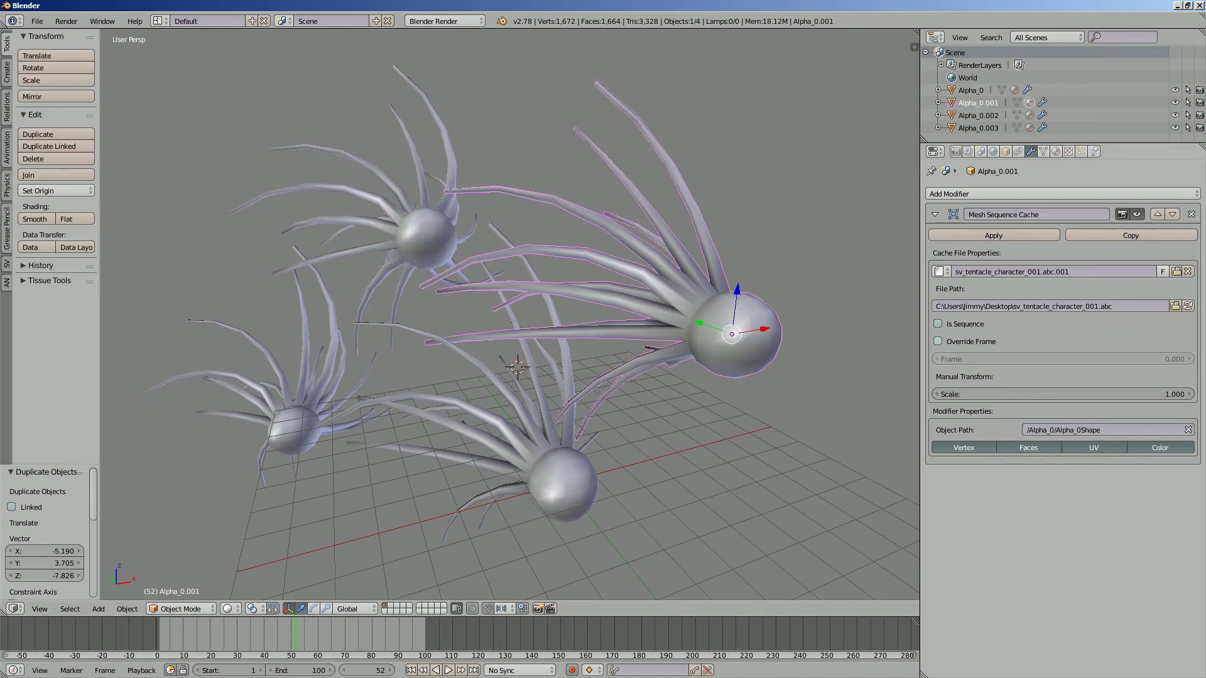
pyautogui.click(938, 341)
pyautogui.rightClick(562, 483)
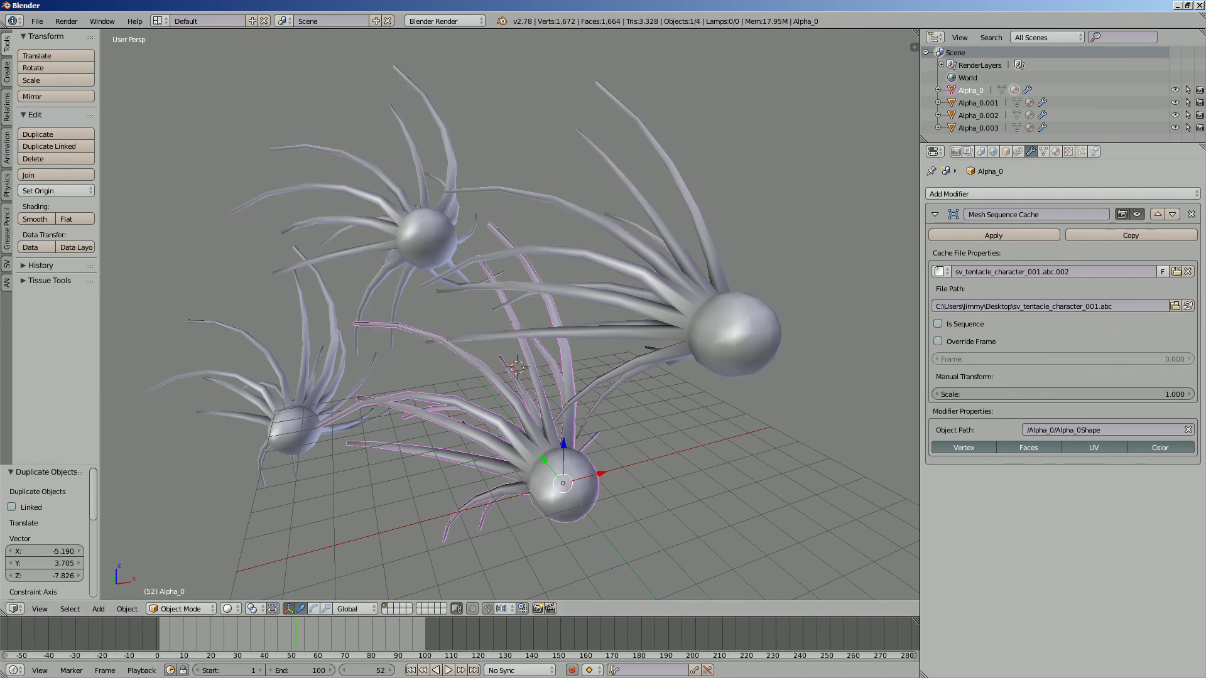
pyautogui.click(938, 341)
pyautogui.rightClick(294, 430)
pyautogui.click(937, 341)
pyautogui.moveTo(1061, 359); pyautogui.dragTo(1029, 358)
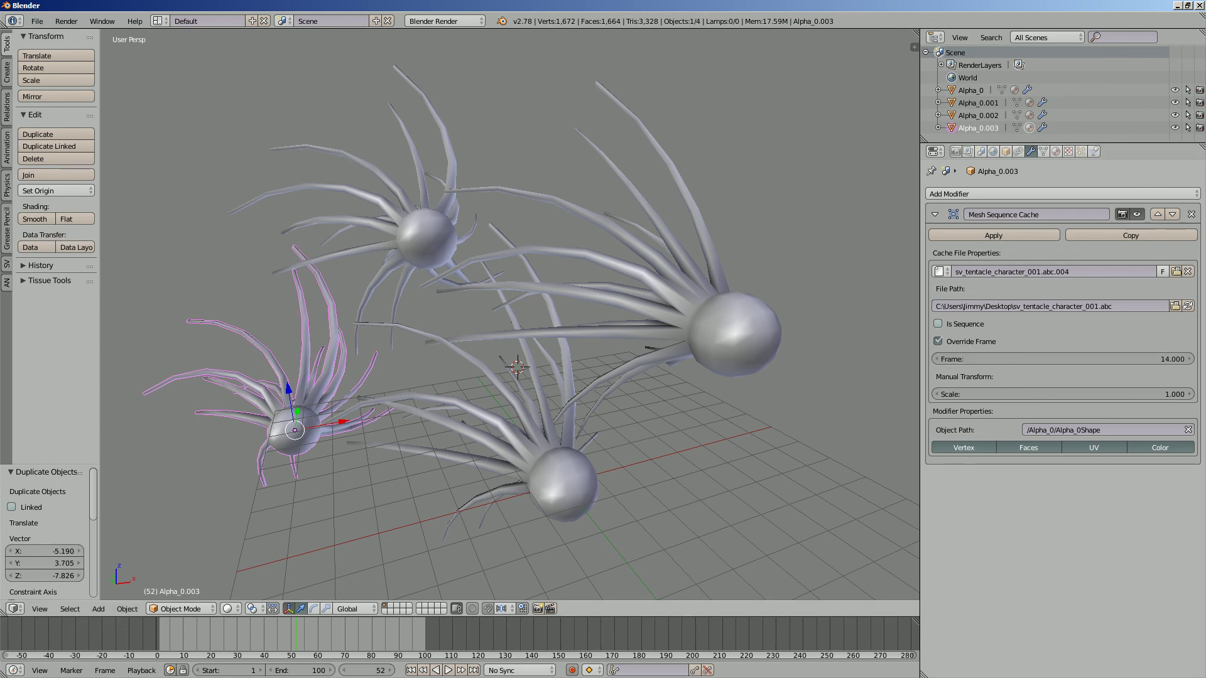
# - Play the animation backwards and select each octopus to compare their offset motion
pyautogui.hotkey('shift', 'alt', 'a')
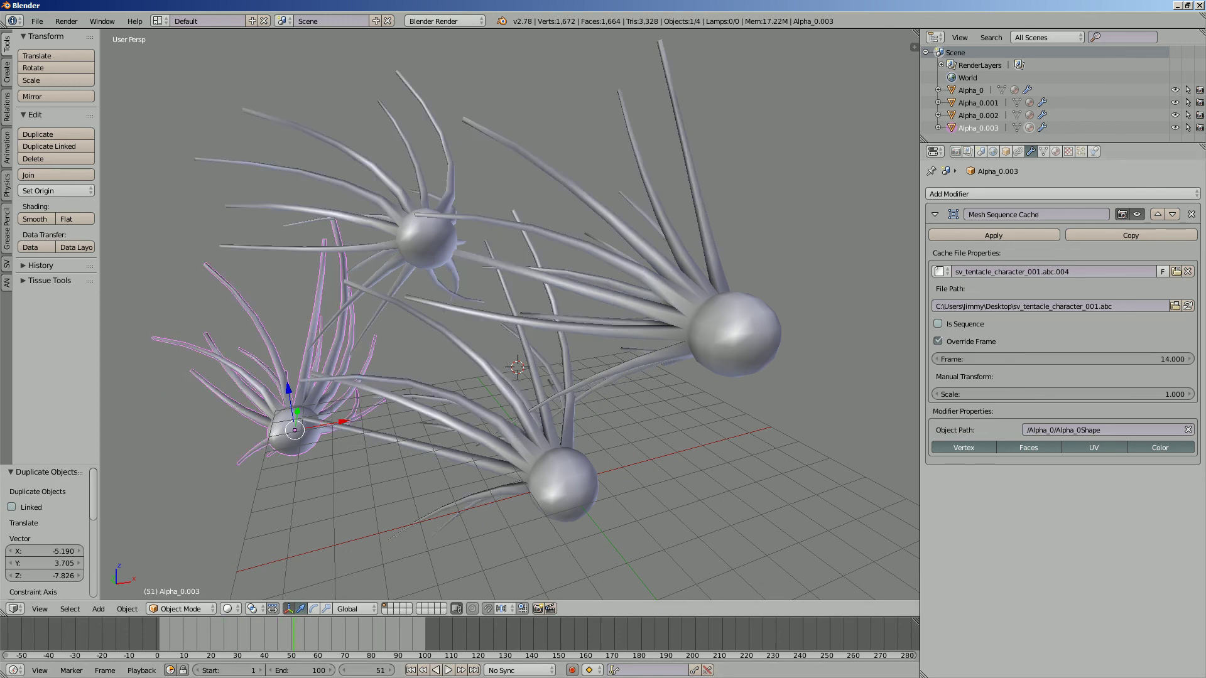
pyautogui.rightClick(563, 484)
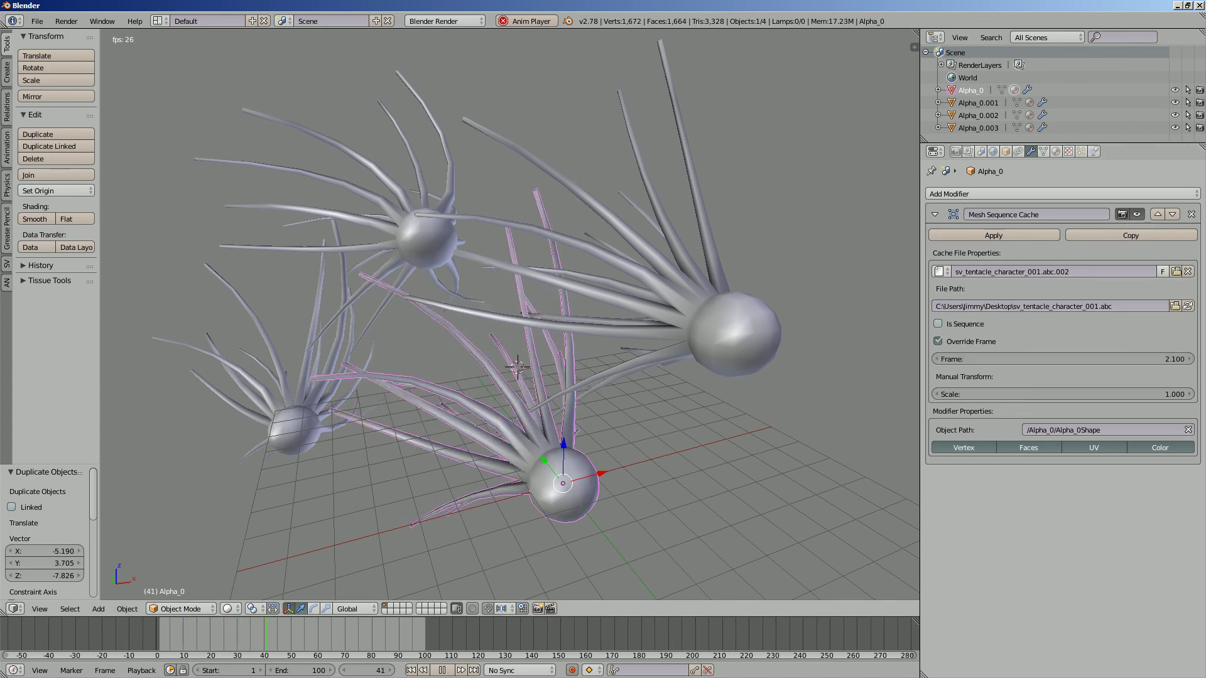
pyautogui.rightClick(732, 333)
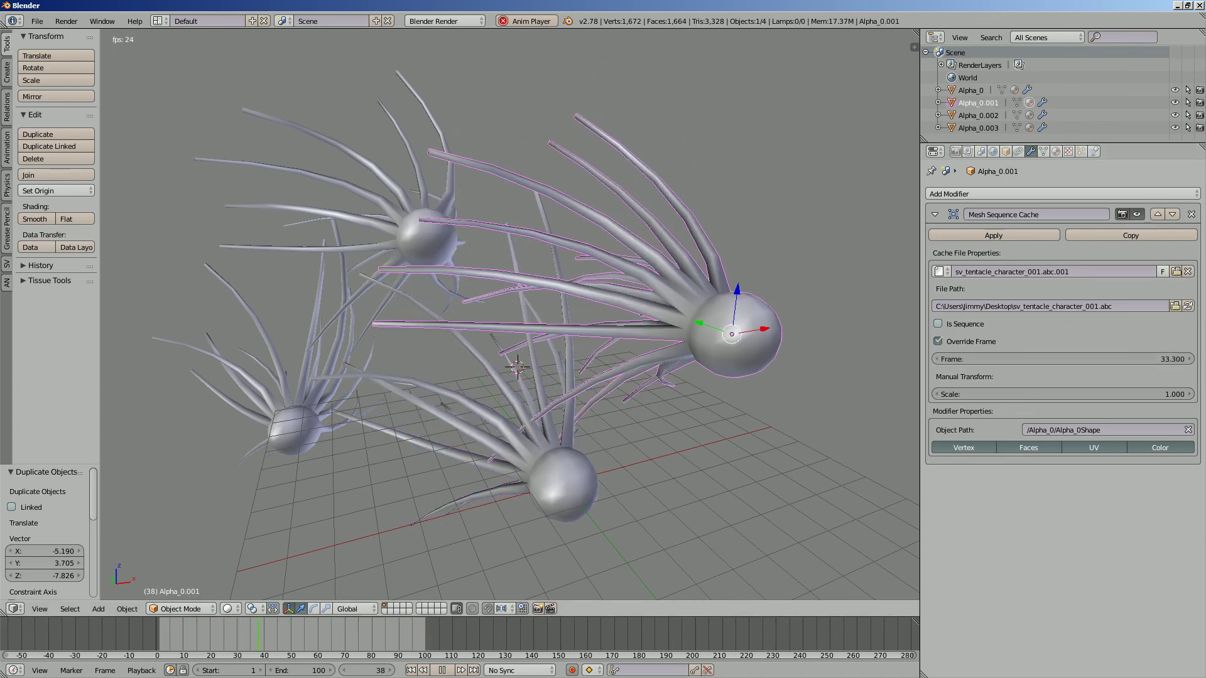
pyautogui.rightClick(424, 233)
pyautogui.rightClick(294, 430)
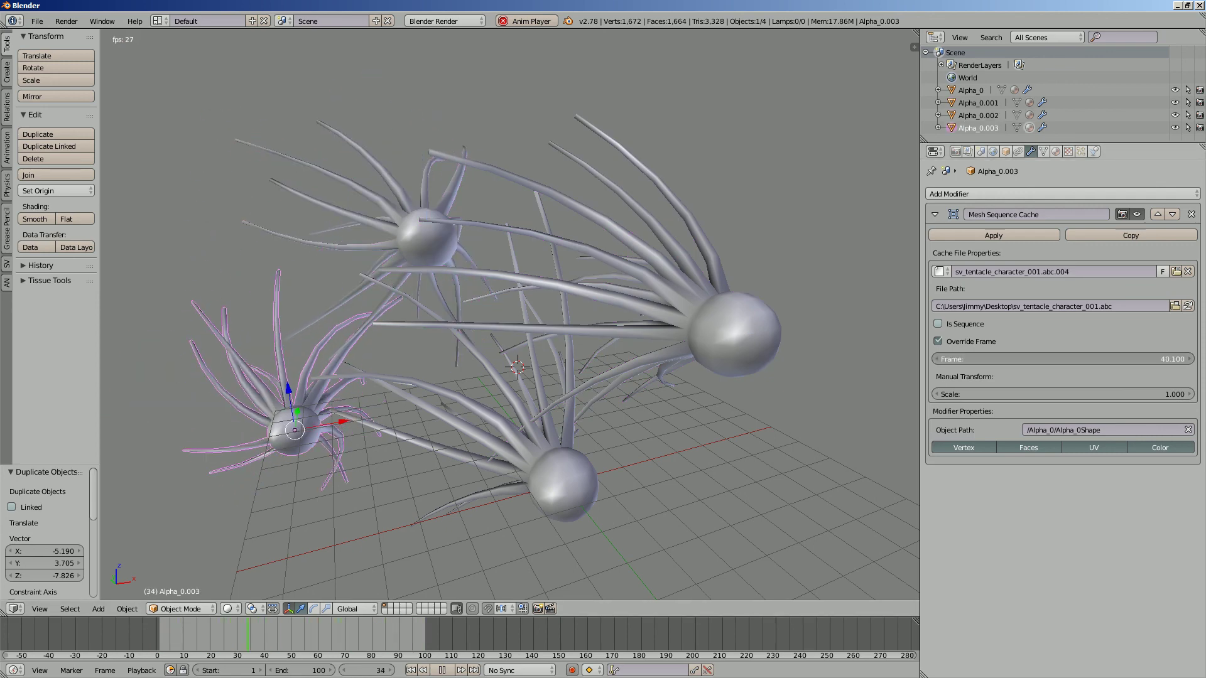
# - Zoom out to frame all four octopuses and stop playback at frame 51
pyautogui.moveTo(515, 364)
pyautogui.mouseDown(button='middle')
pyautogui.moveTo(603, 333)
pyautogui.moveTo(584, 326)
pyautogui.moveTo(517, 349)
pyautogui.mouseUp(button='middle')
pyautogui.hotkey('alt', 'a')
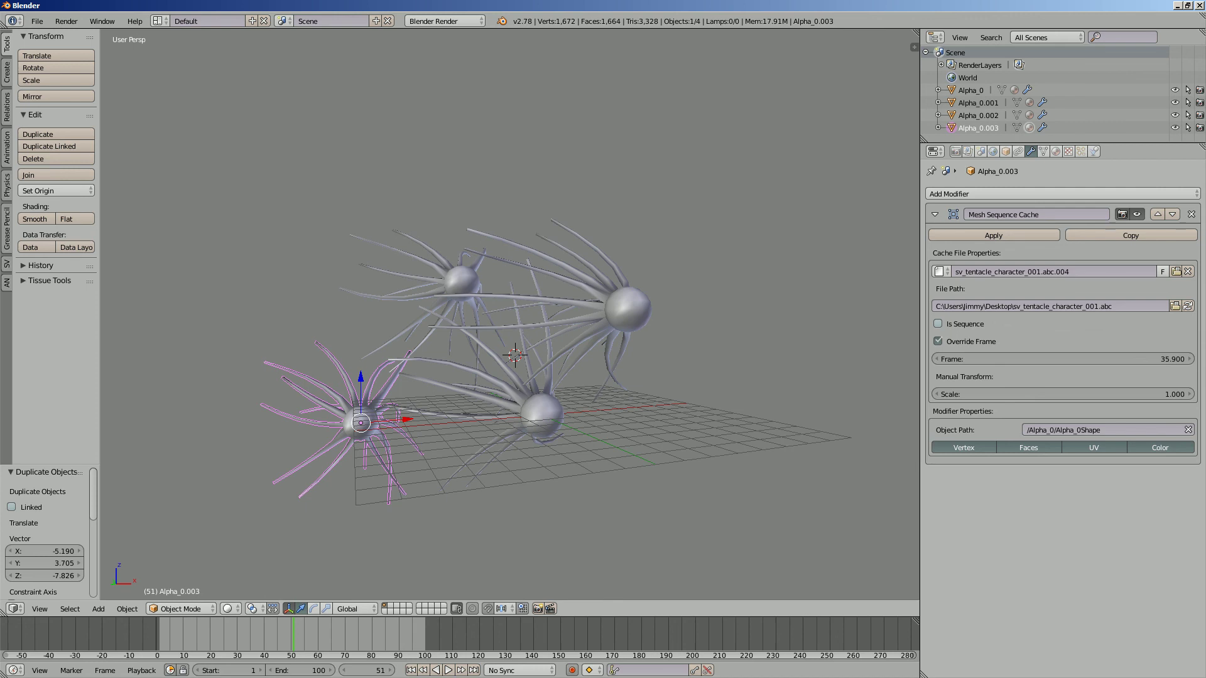